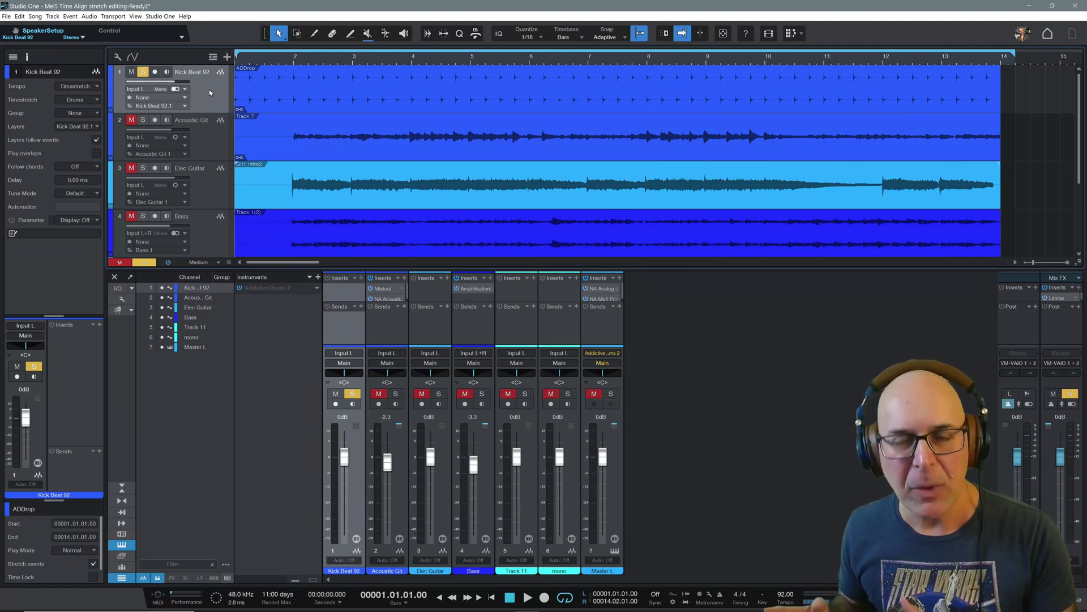
# Play back the arrangement, check the track's tempo-following options, and select Kick Beat 92
pyautogui.press('space')
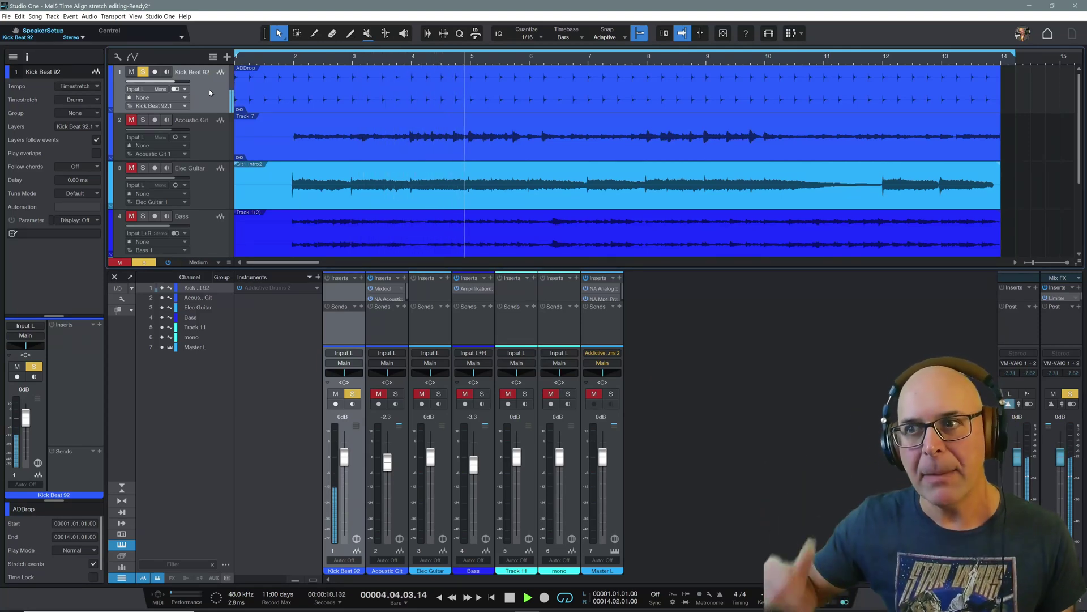
pyautogui.press('space')
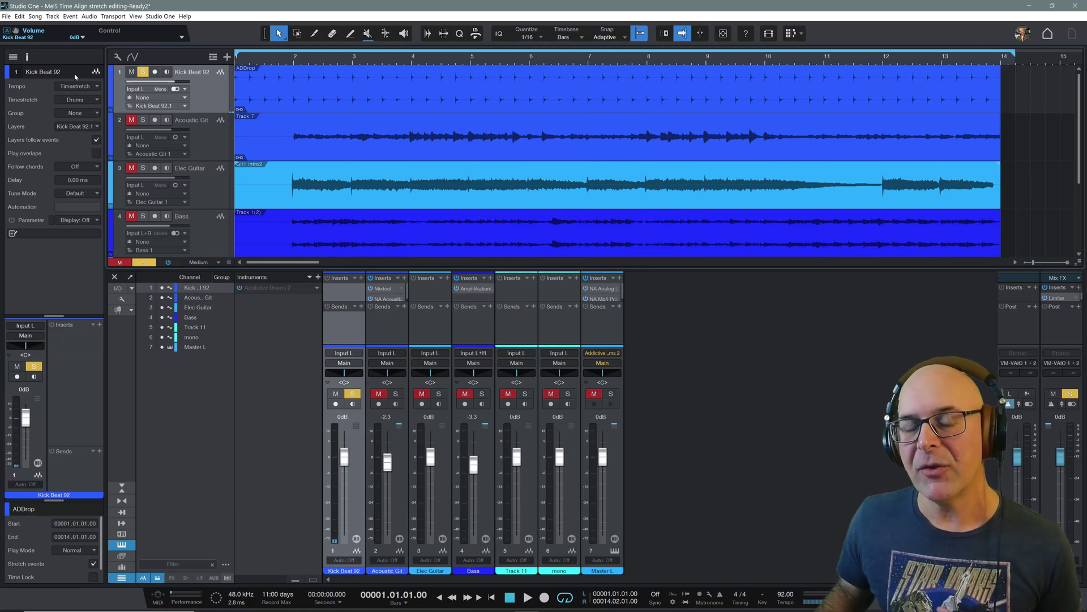
pyautogui.click(97, 87)
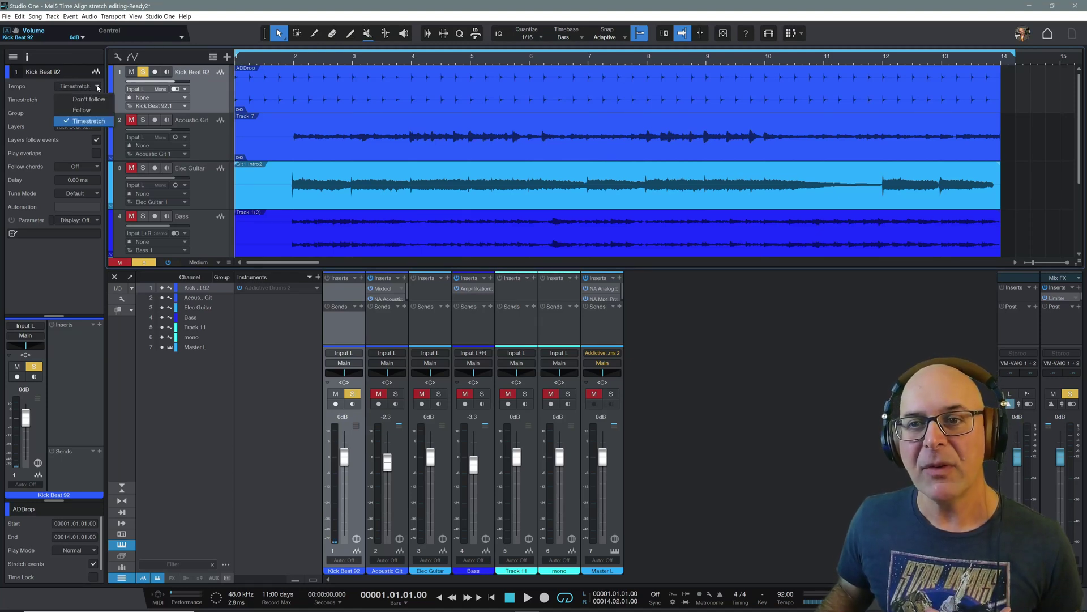
pyautogui.click(98, 87)
pyautogui.click(203, 138)
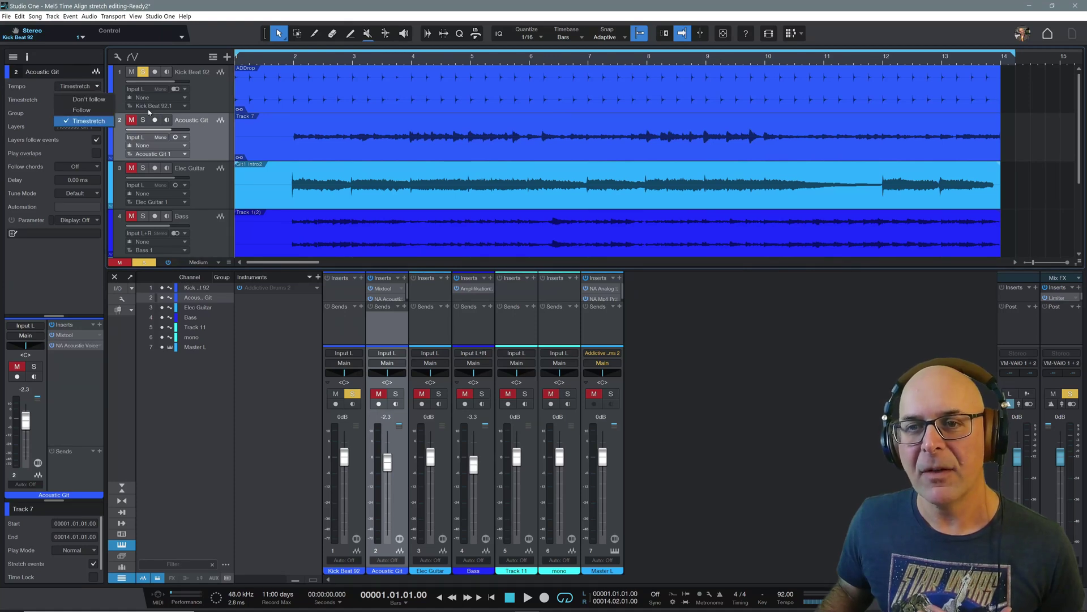
pyautogui.click(197, 102)
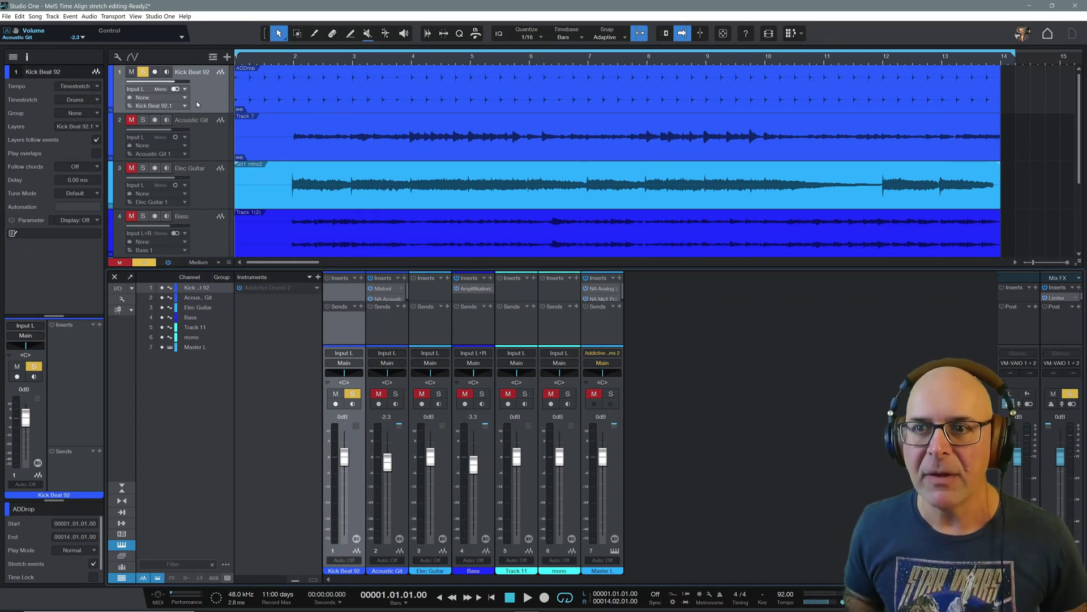
# Solo Acoustic Git and Elec Guitar, open the kick and guitar events in Melodyne, and enlarge the editor
pyautogui.click(143, 120)
pyautogui.click(142, 167)
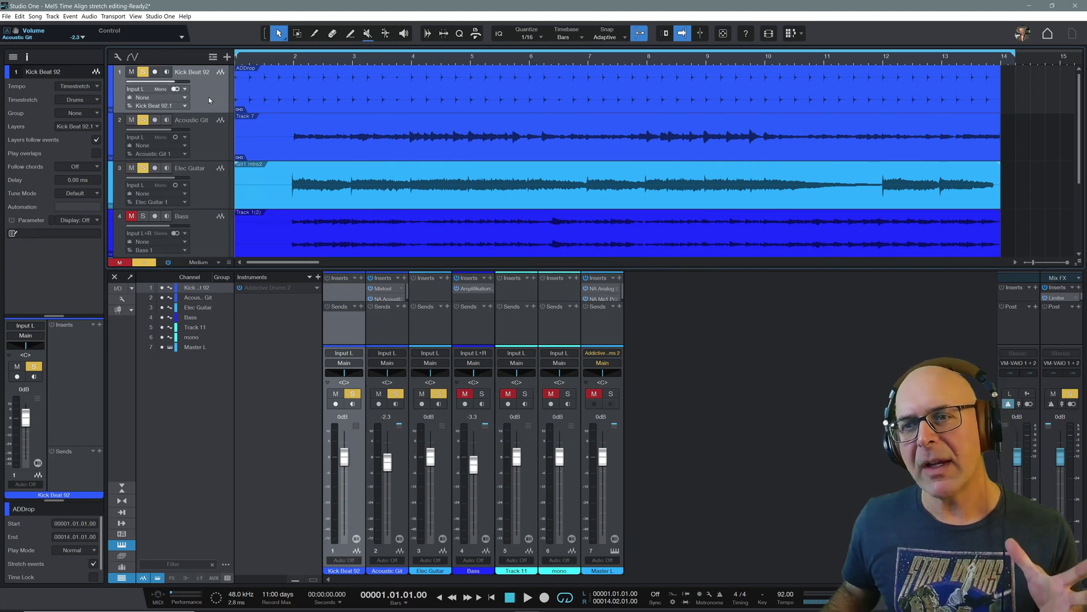
pyautogui.moveTo(1026, 95); pyautogui.dragTo(239, 166)
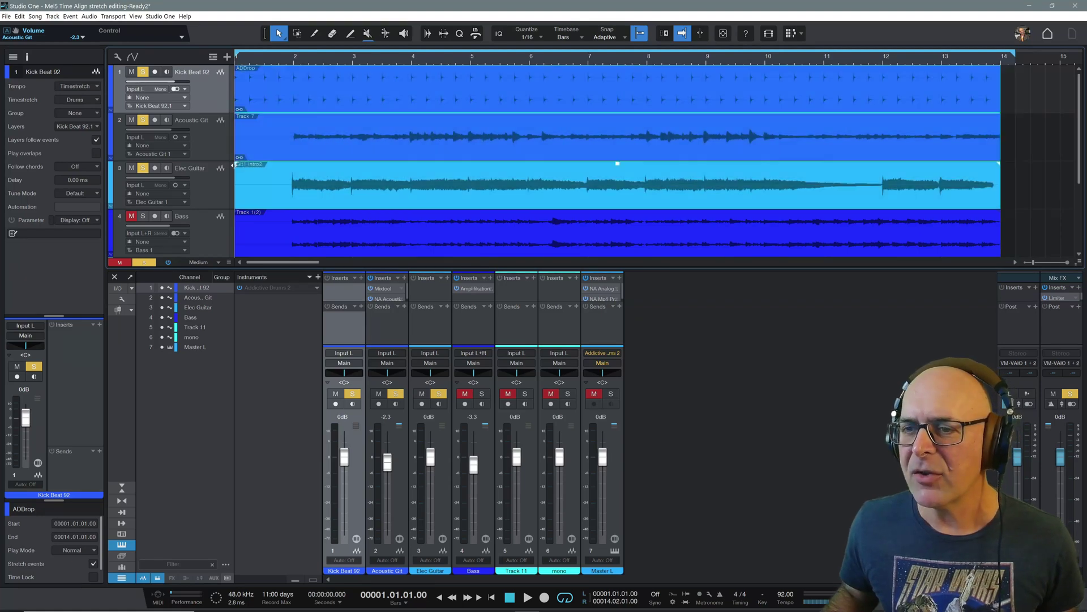
pyautogui.rightClick(484, 148)
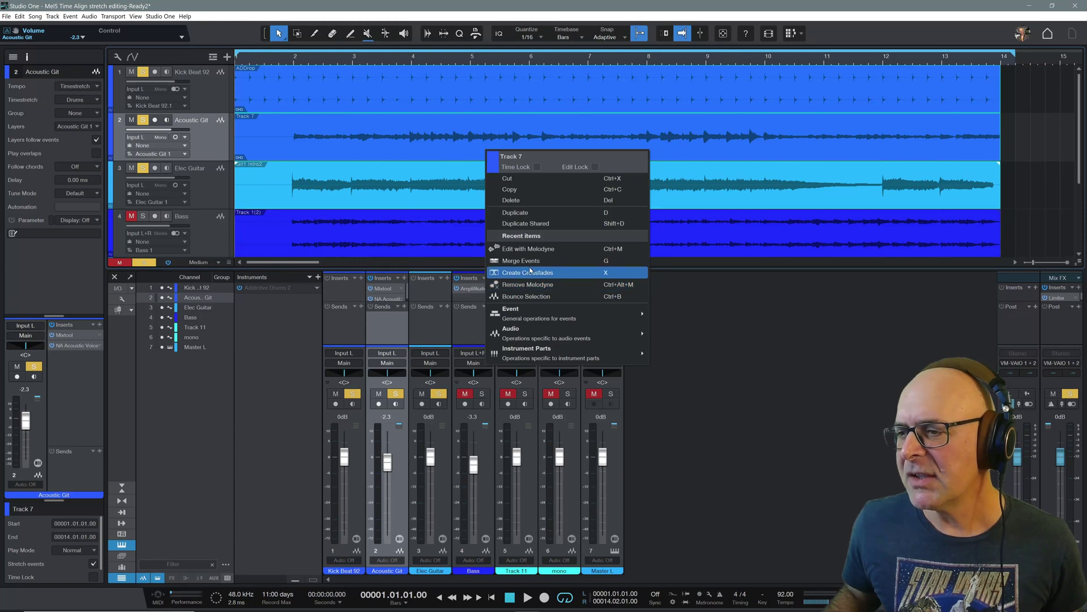
pyautogui.click(534, 250)
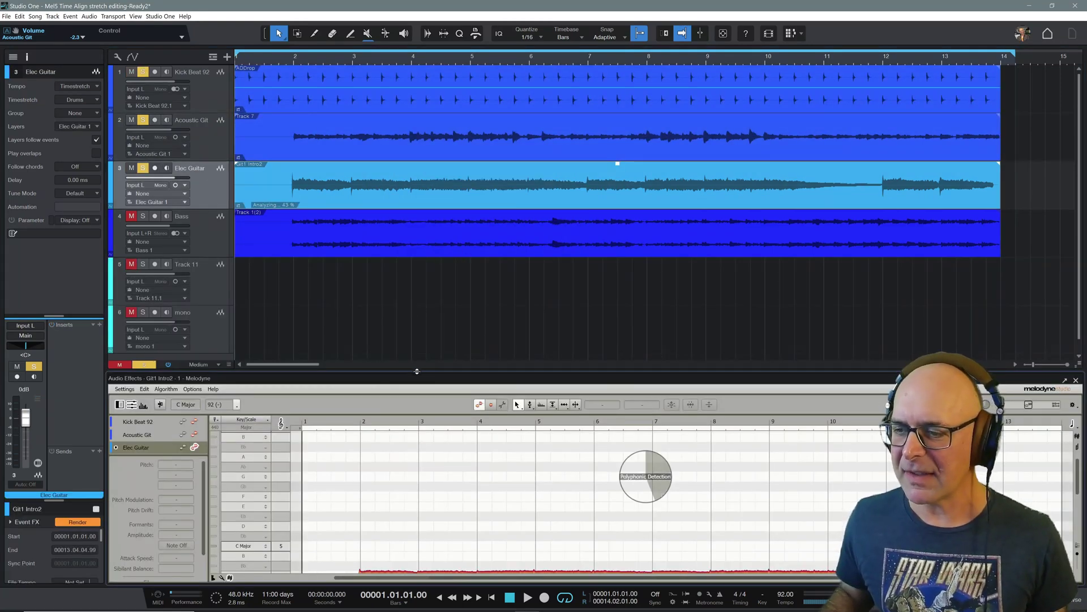
pyautogui.moveTo(416, 372); pyautogui.dragTo(418, 225)
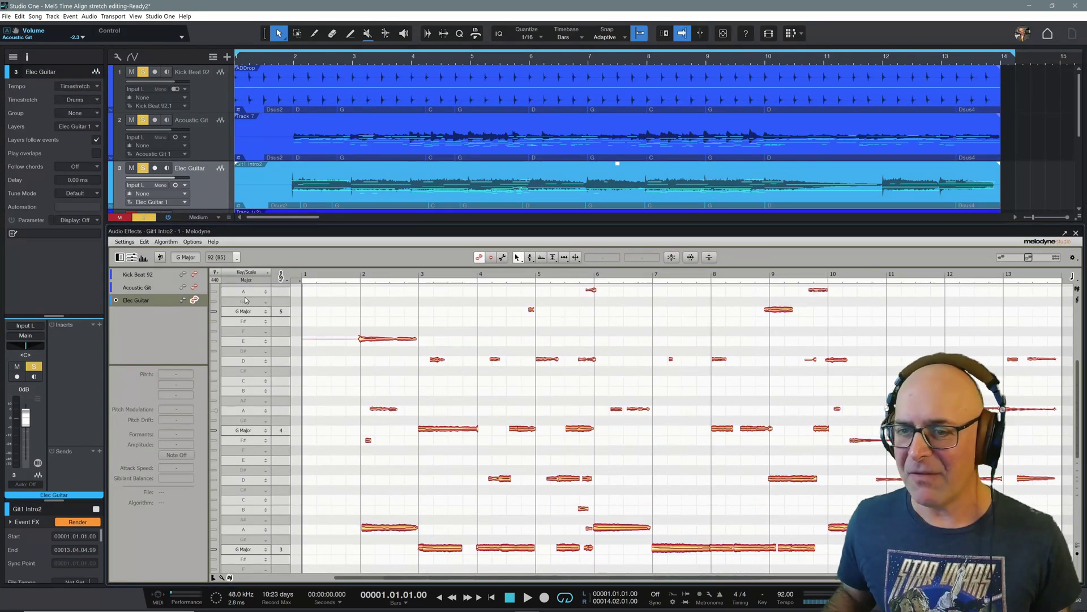
# Show the Kick Beat 92 notes and zoom in on the kick hits in the opening bars
pyautogui.click(131, 274)
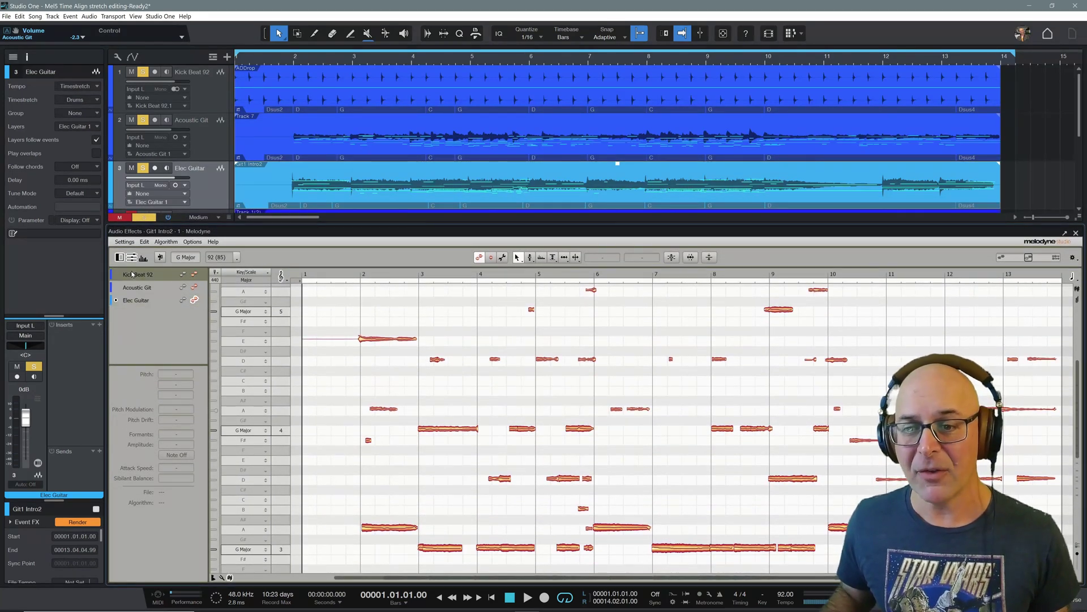
pyautogui.click(140, 301)
pyautogui.click(194, 274)
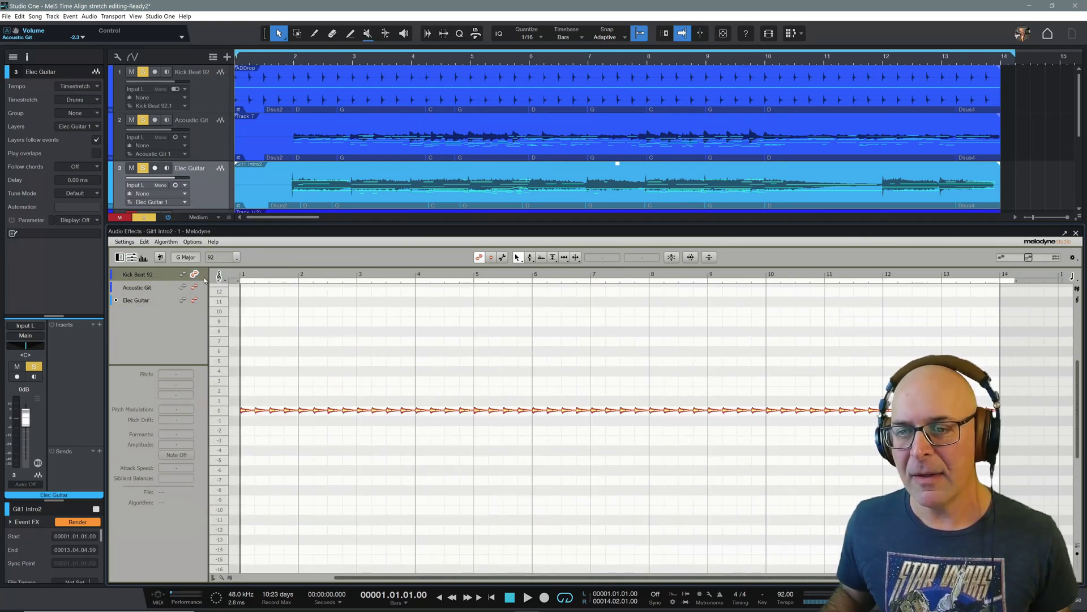
pyautogui.rightClick(286, 418)
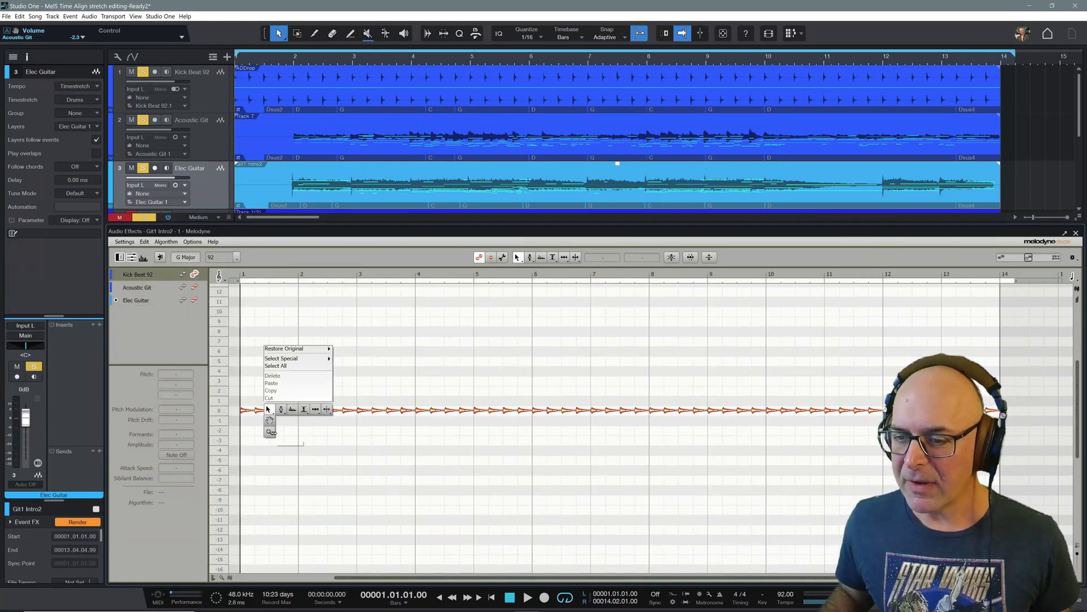
pyautogui.click(267, 429)
pyautogui.moveTo(265, 430); pyautogui.dragTo(437, 492)
pyautogui.rightClick(349, 466)
pyautogui.click(348, 467)
pyautogui.rightClick(420, 457)
pyautogui.click(420, 469)
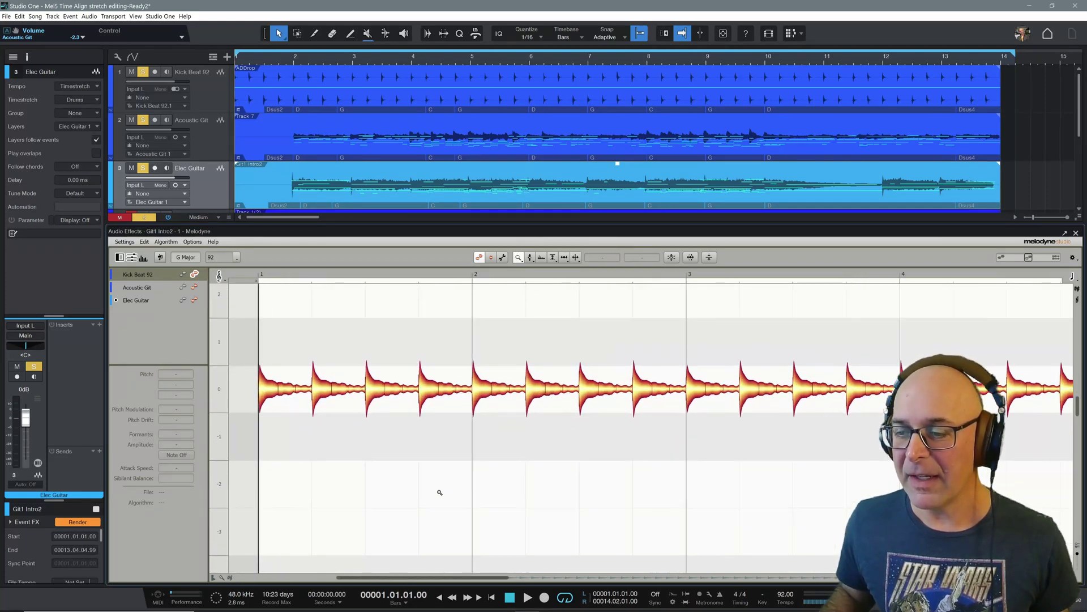
pyautogui.rightClick(437, 491)
pyautogui.click(437, 469)
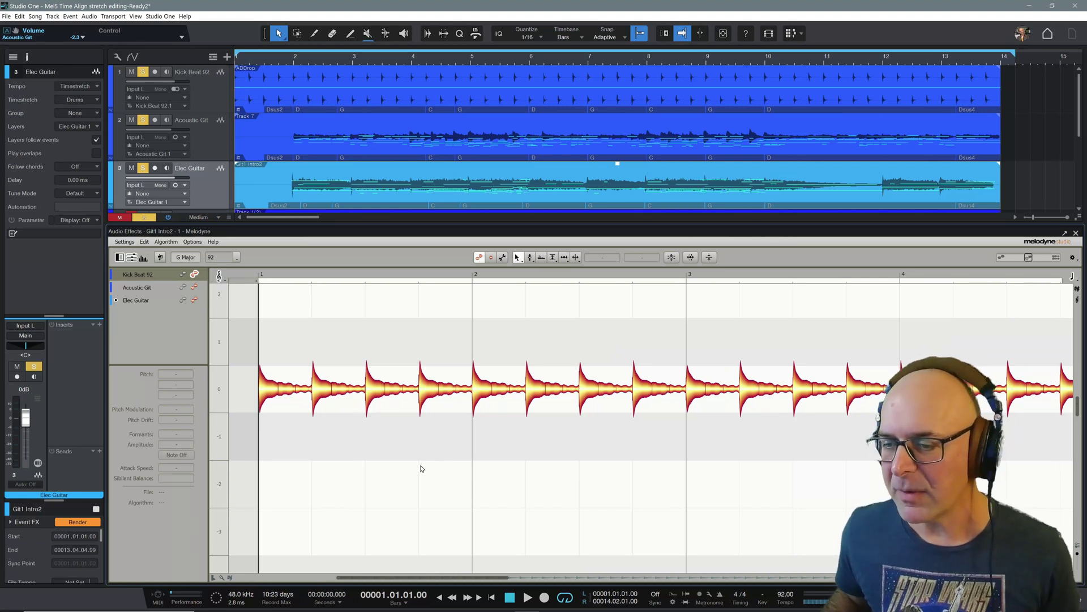
pyautogui.scroll(1, 401, 468)
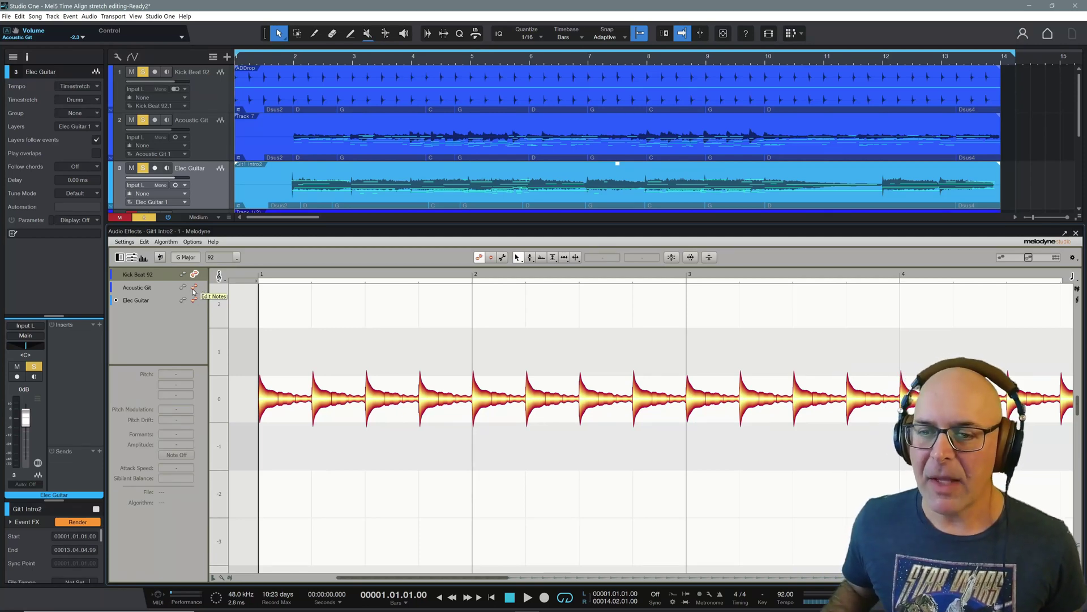
# Show the Acoustic Git notes and zoom out to see every bar of the part
pyautogui.click(194, 289)
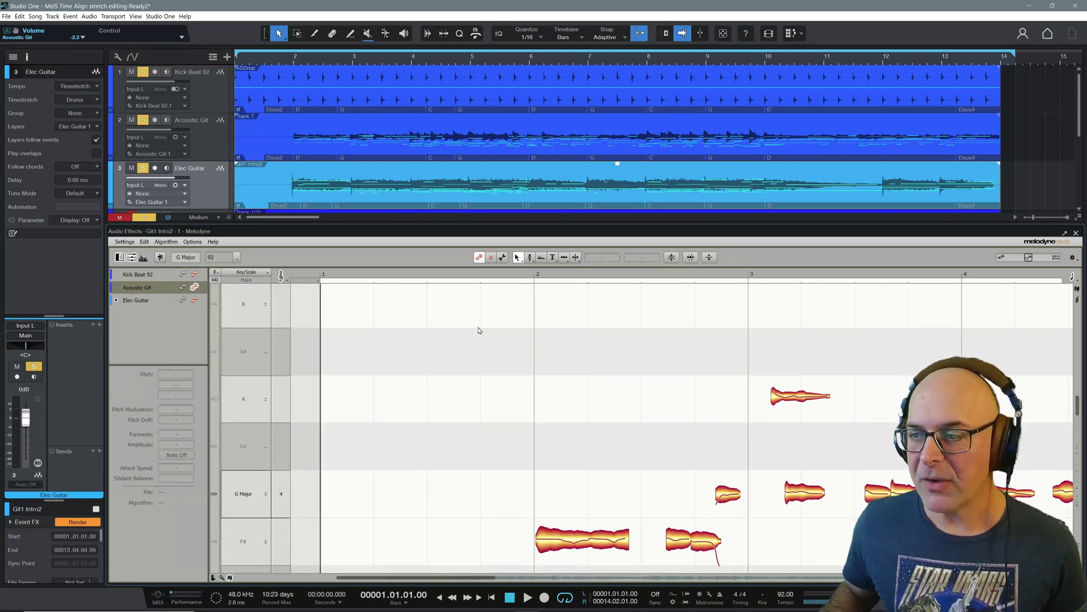
pyautogui.rightClick(560, 385)
pyautogui.click(561, 406)
pyautogui.doubleClick(476, 357)
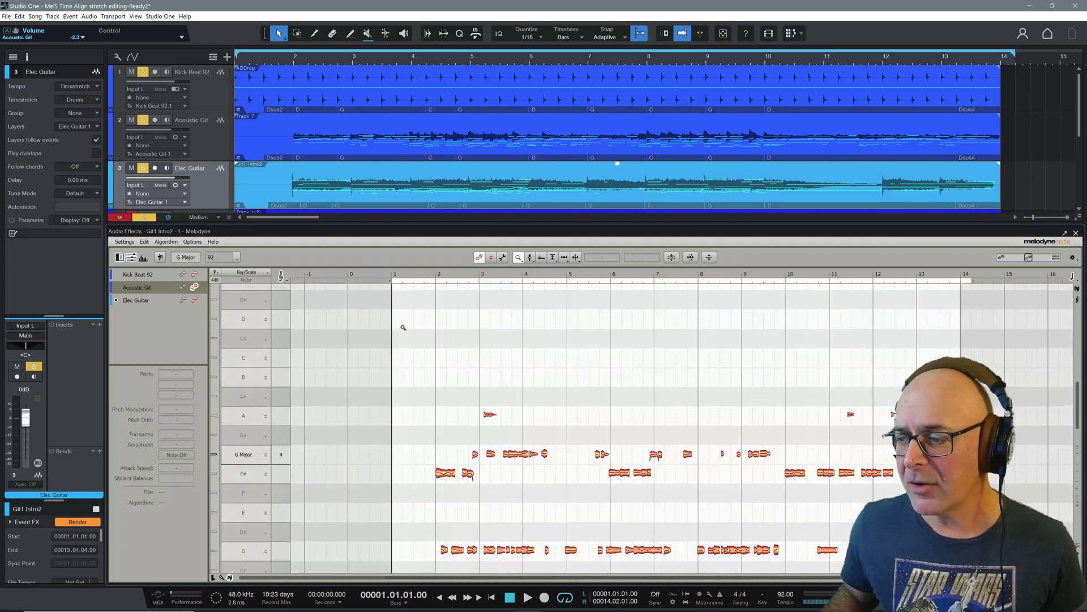
pyautogui.rightClick(507, 407)
pyautogui.click(508, 388)
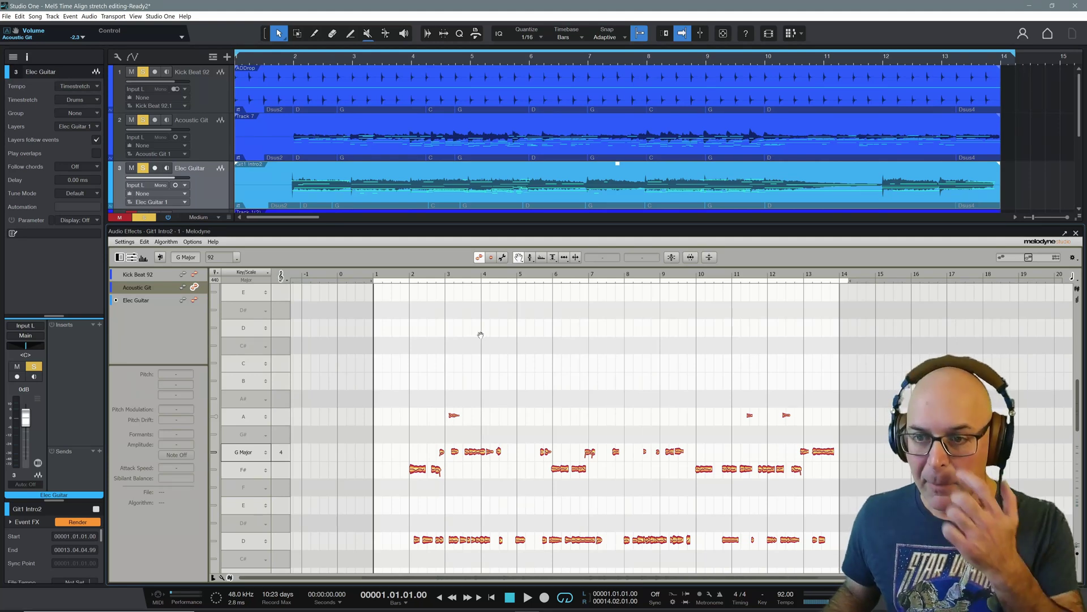
# Re-detect the Acoustic Git with the Percussive algorithm and zoom in on its blob
pyautogui.click(167, 242)
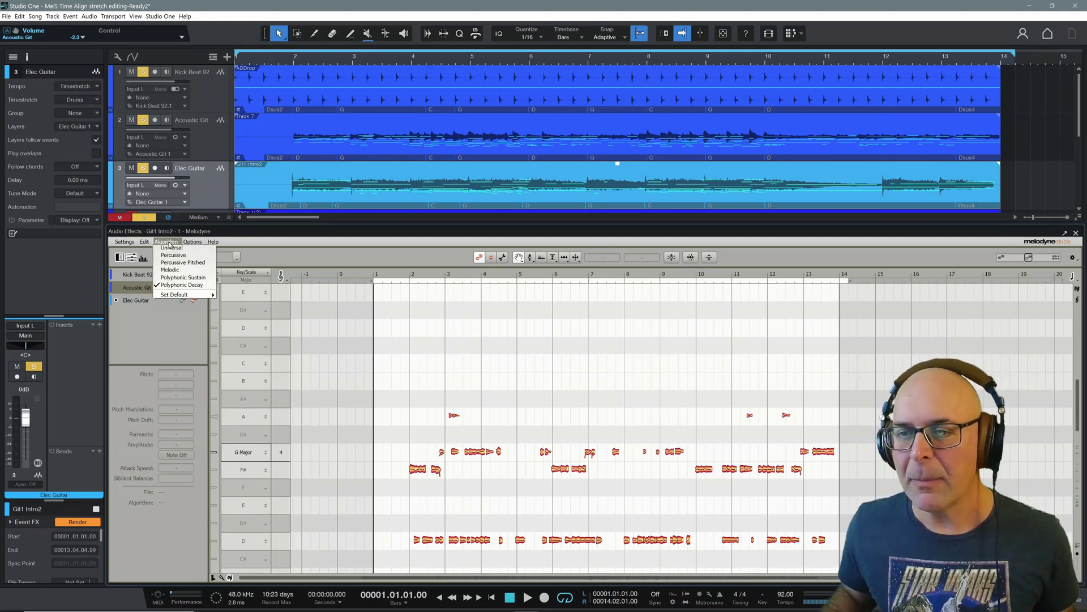
pyautogui.click(170, 256)
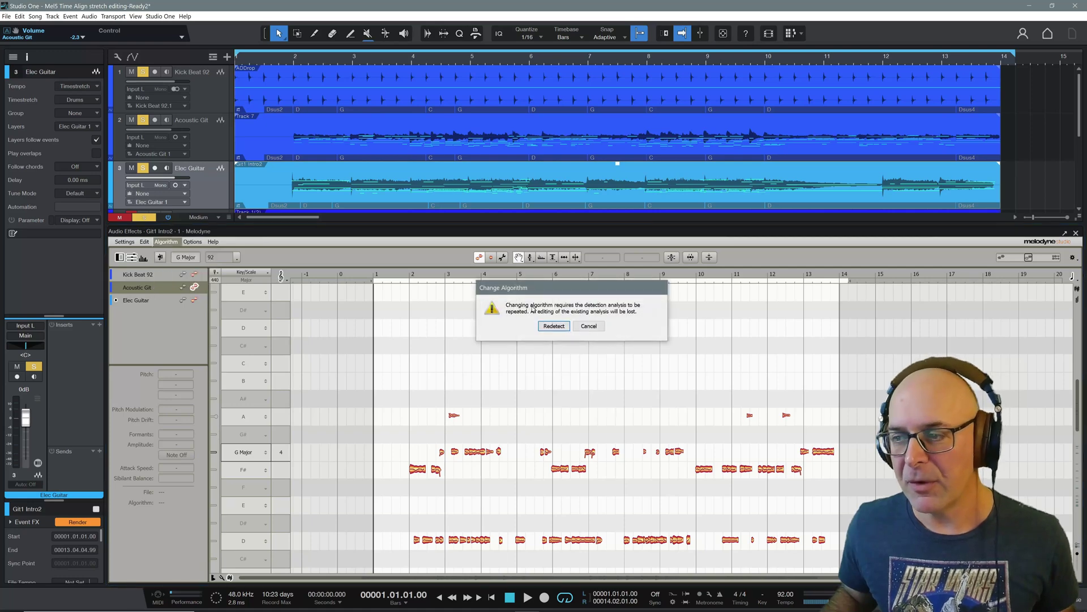
pyautogui.click(553, 326)
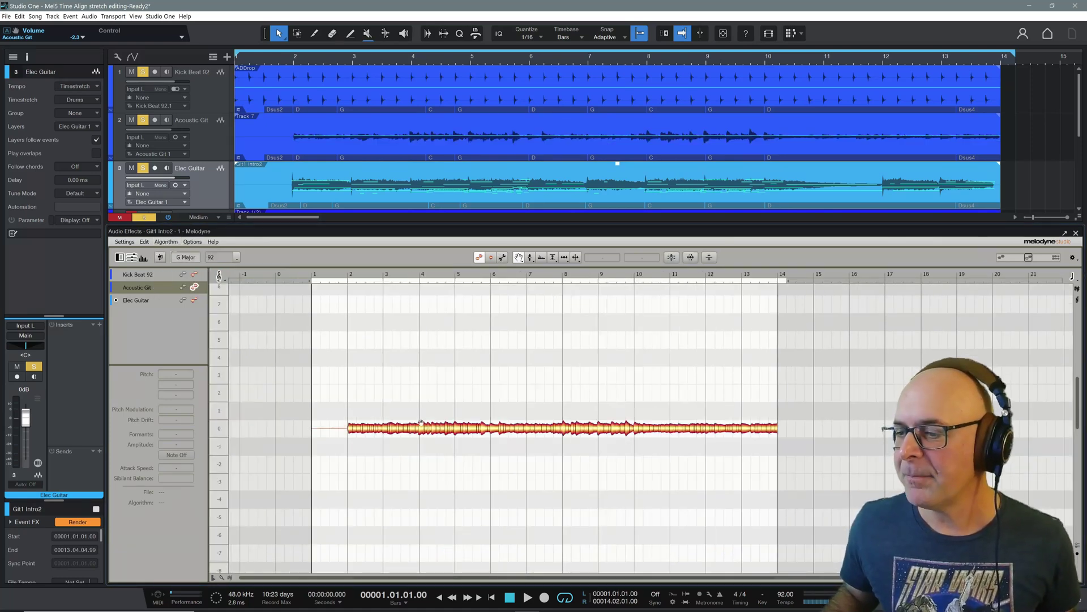
pyautogui.rightClick(366, 436)
pyautogui.click(365, 446)
pyautogui.moveTo(364, 442); pyautogui.dragTo(499, 502)
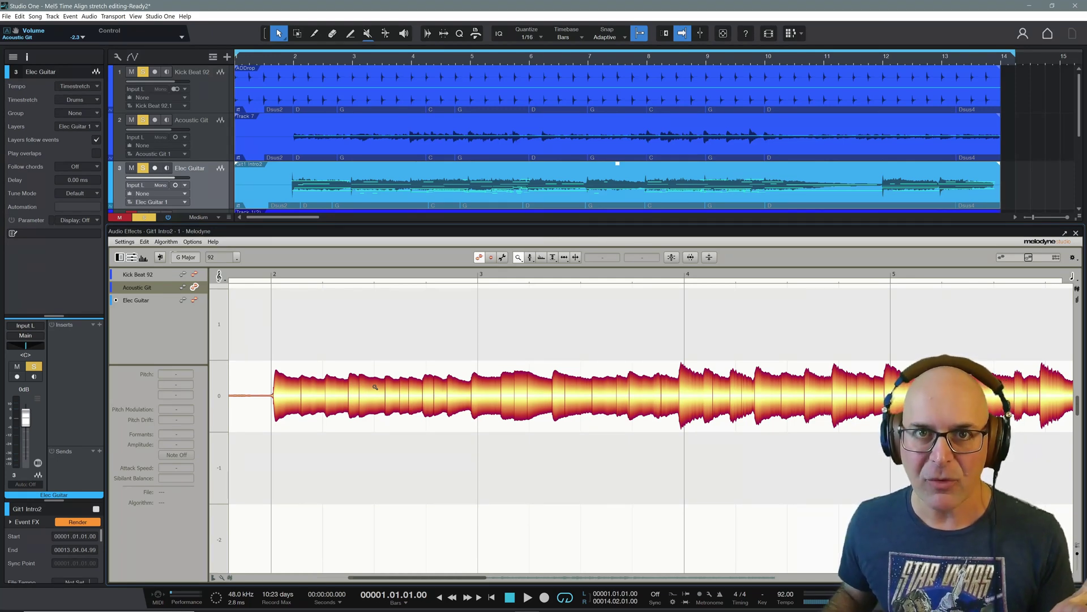
# Re-detect the Elec Guitar with the Percussive algorithm and show Kick Beat 92 as reference
pyautogui.click(195, 299)
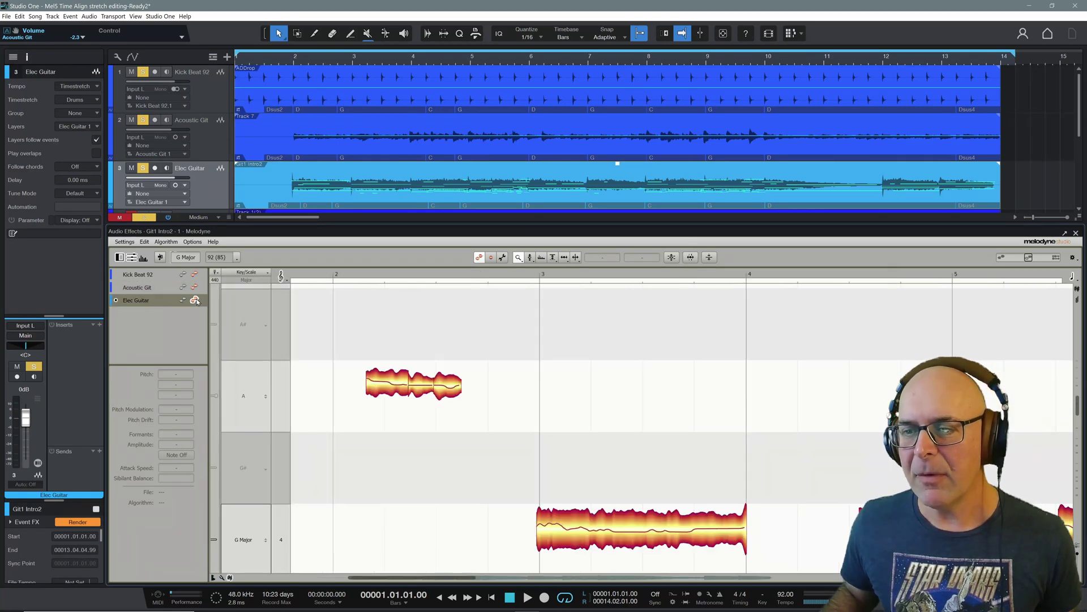
pyautogui.click(168, 241)
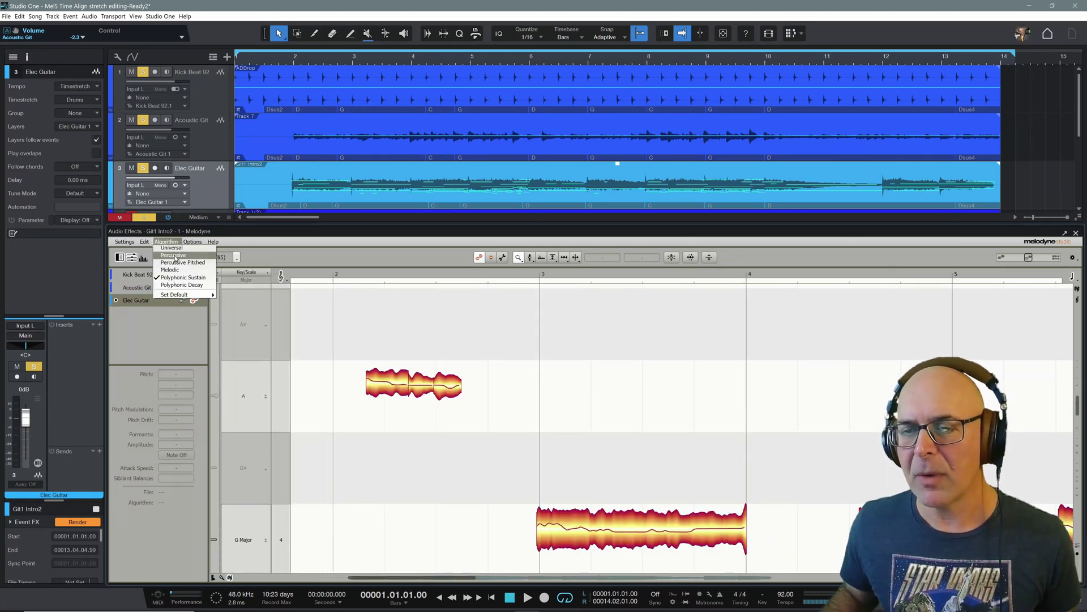
pyautogui.click(171, 247)
pyautogui.click(563, 331)
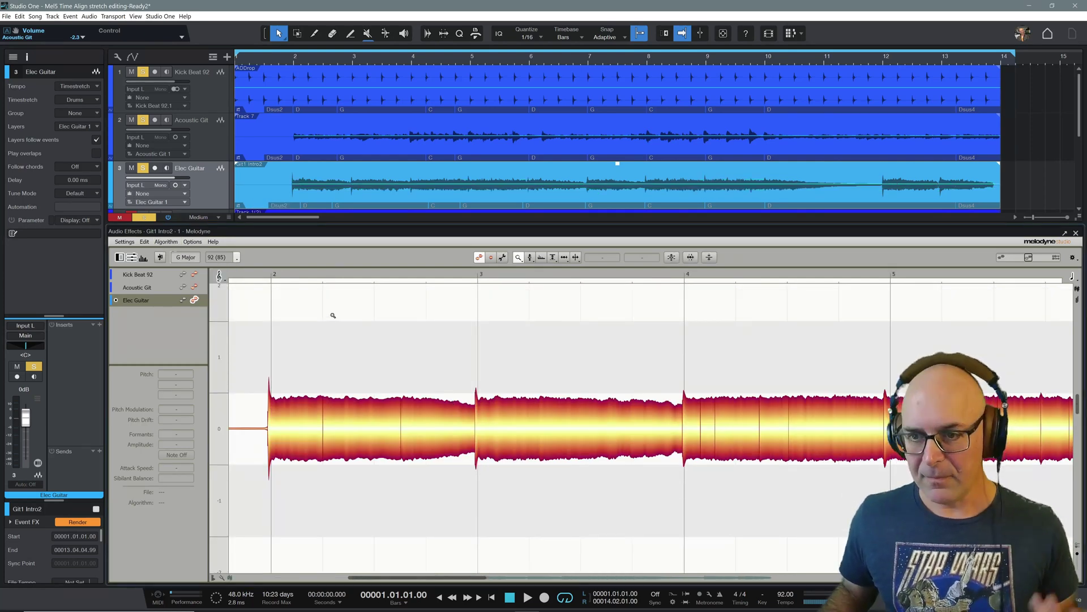
pyautogui.click(183, 275)
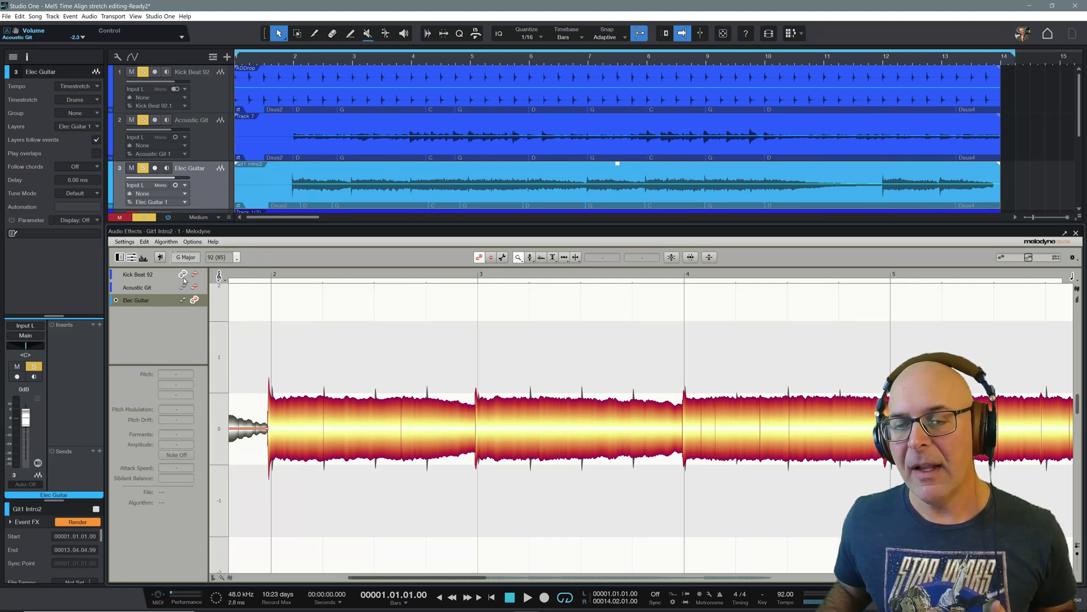
# Show the Acoustic Git blob against the kick, widening the view and panning to its start
pyautogui.click(194, 287)
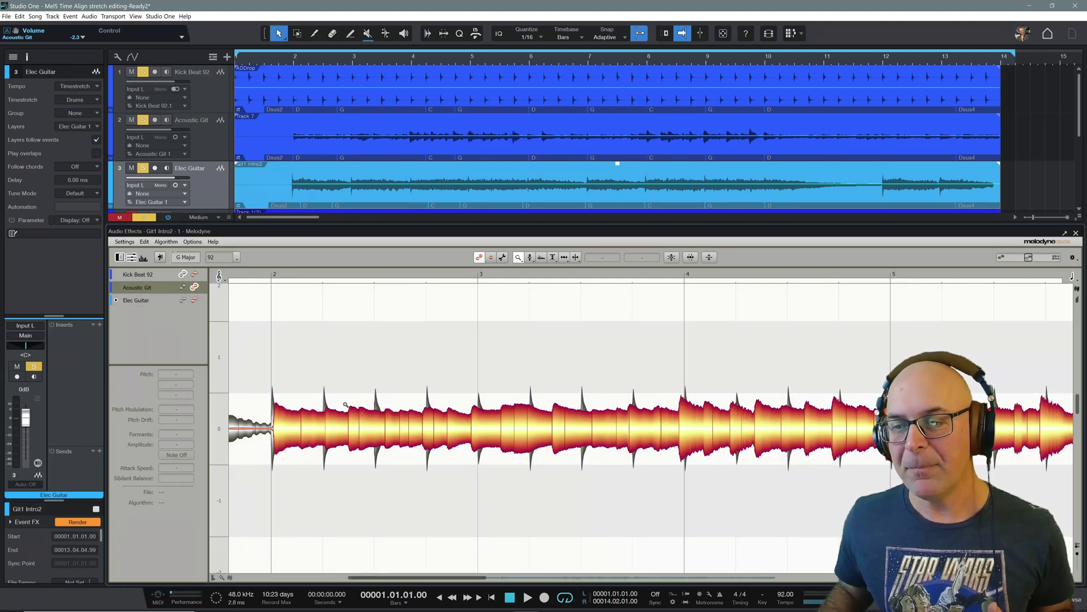
pyautogui.rightClick(329, 431)
pyautogui.click(330, 434)
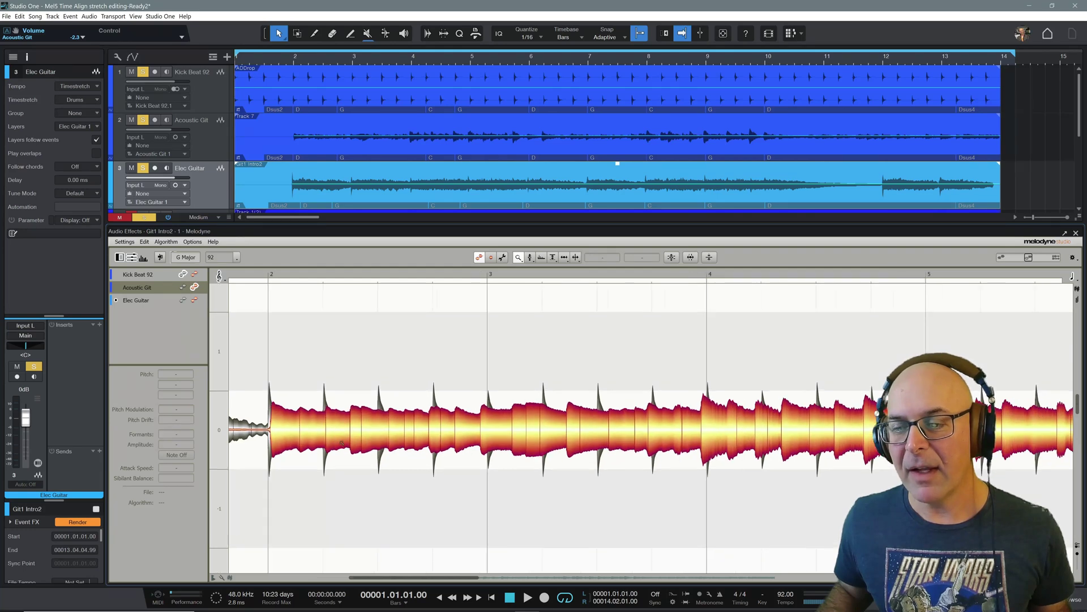
pyautogui.rightClick(354, 431)
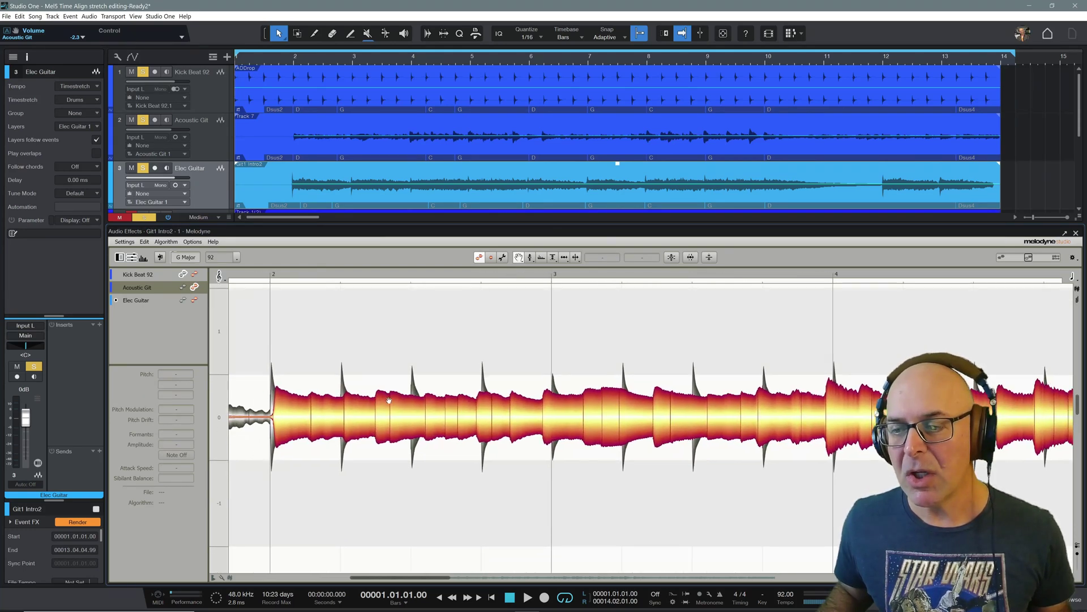
pyautogui.moveTo(388, 400); pyautogui.dragTo(420, 372)
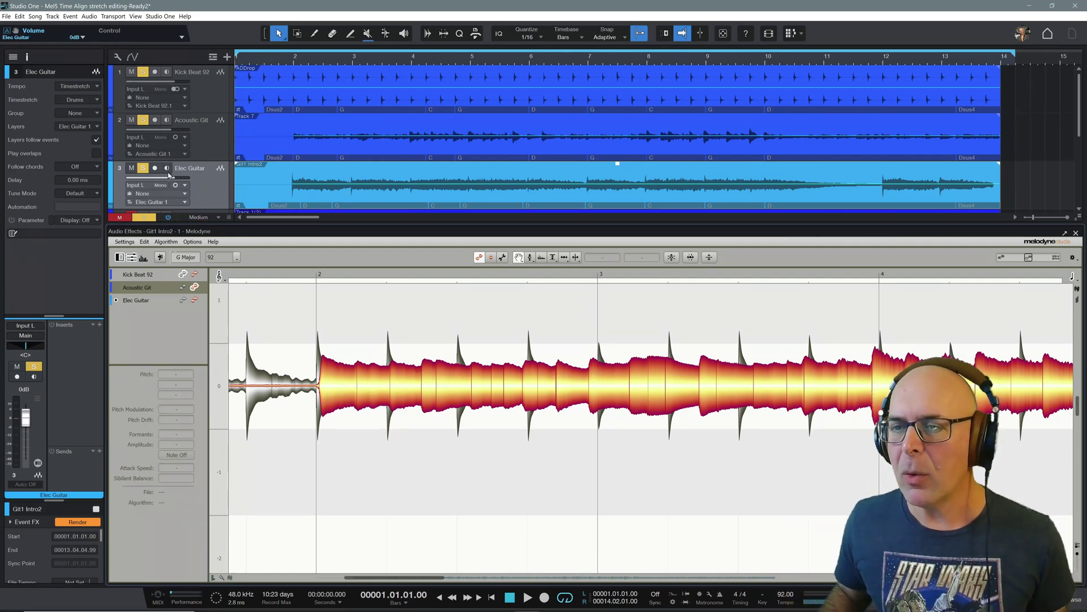
# Mute the Elec Guitar, take it out of solo, then play the intro and stop
pyautogui.press('s')
pyautogui.press('m')
pyautogui.press('space')
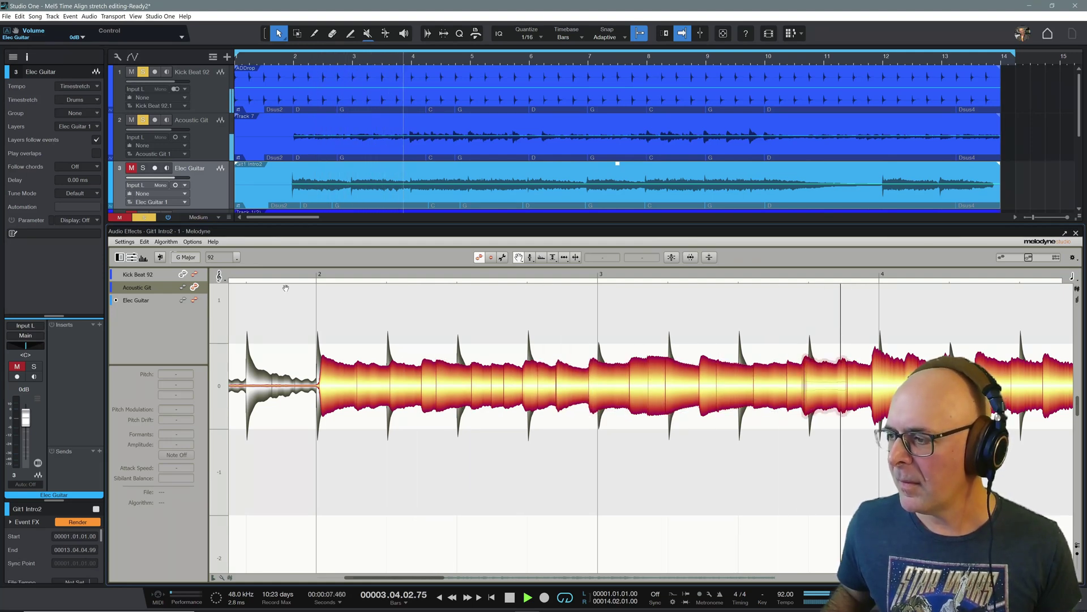
pyautogui.press('space')
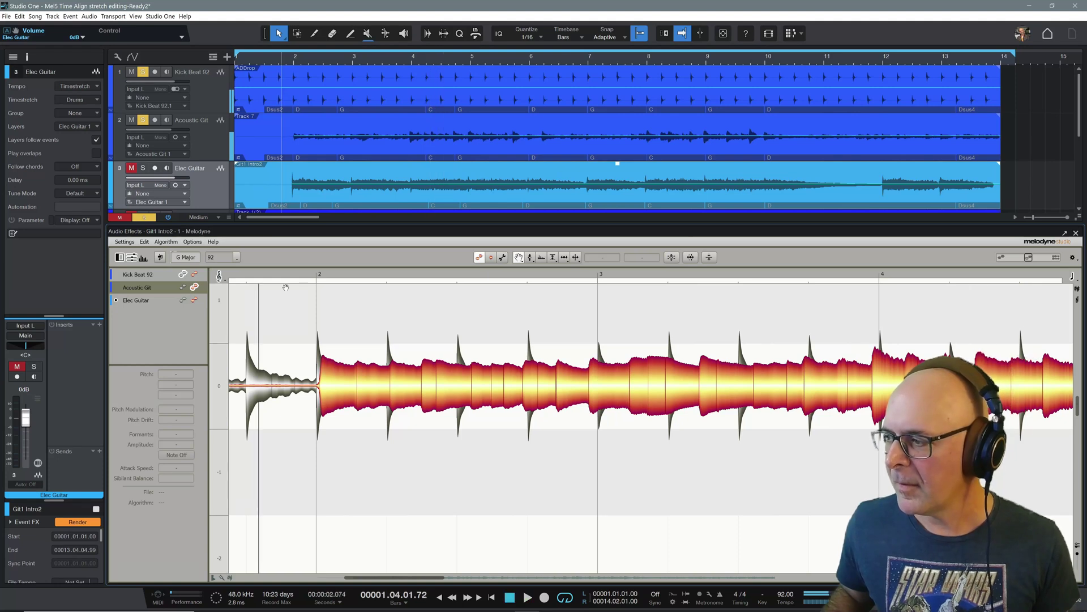
pyautogui.rightClick(297, 351)
pyautogui.press('Escape')
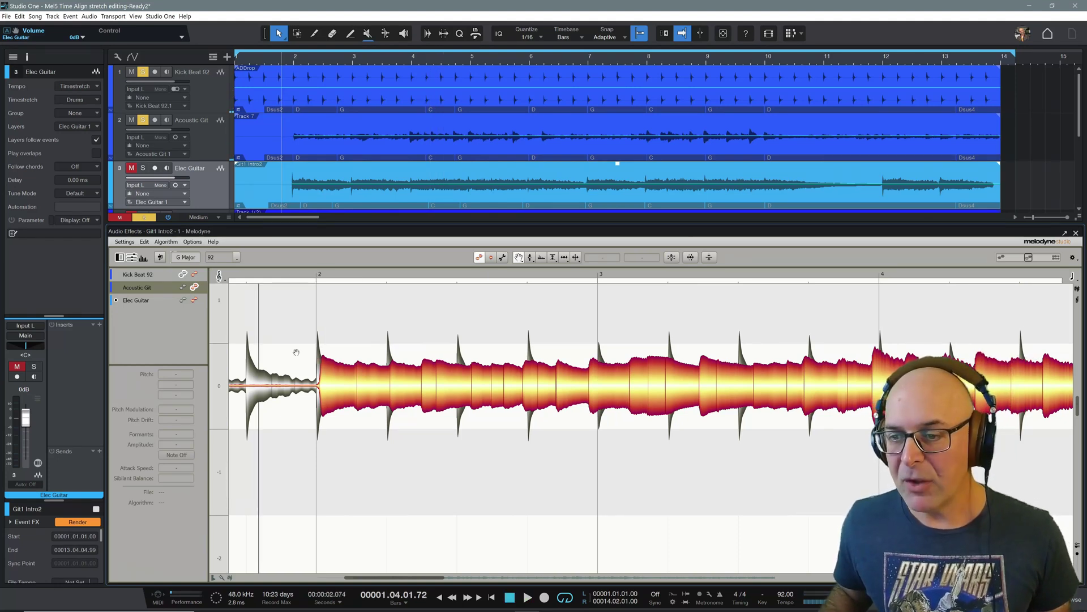
pyautogui.scroll(-3, 290, 388)
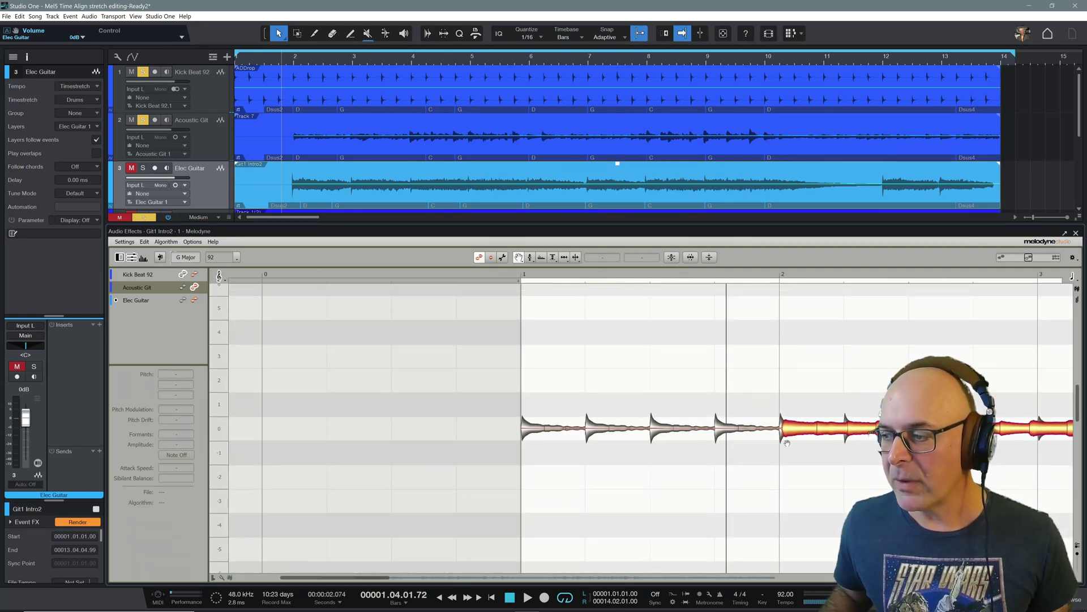
pyautogui.scroll(2, 820, 439)
pyautogui.rightClick(808, 459)
pyautogui.press('Escape')
pyautogui.rightClick(808, 460)
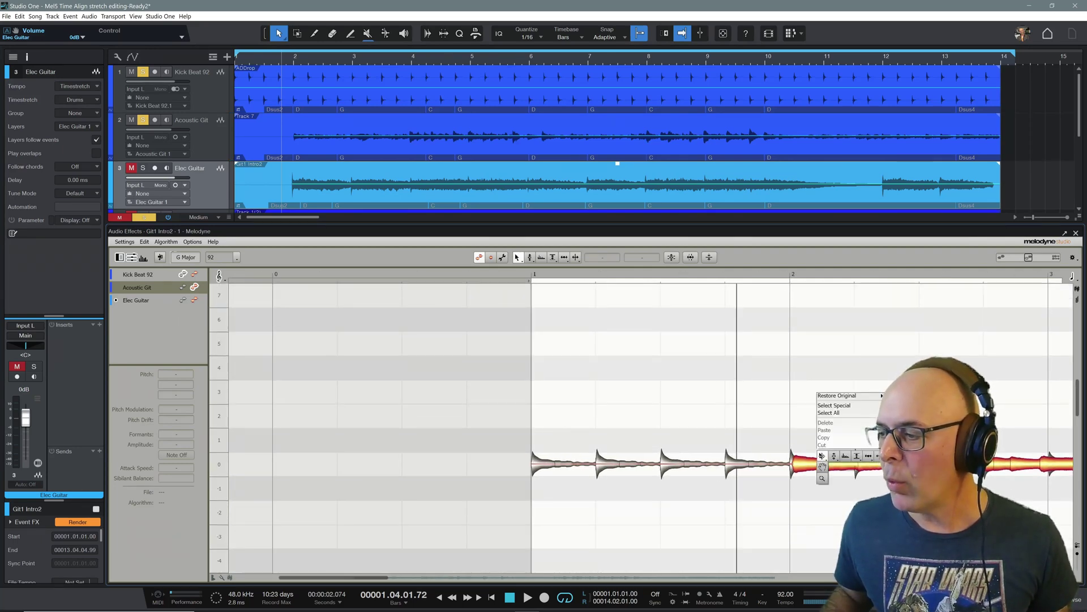
pyautogui.click(824, 462)
pyautogui.moveTo(775, 453); pyautogui.dragTo(478, 468)
pyautogui.rightClick(436, 394)
pyautogui.click(435, 400)
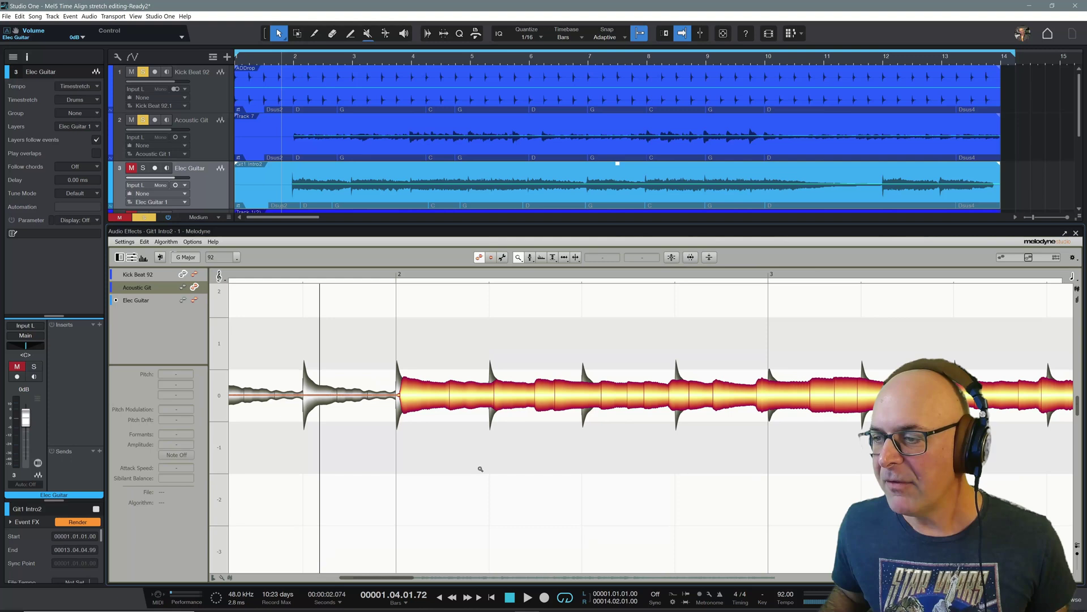
pyautogui.rightClick(486, 426)
pyautogui.click(492, 429)
pyautogui.moveTo(492, 429); pyautogui.dragTo(361, 447)
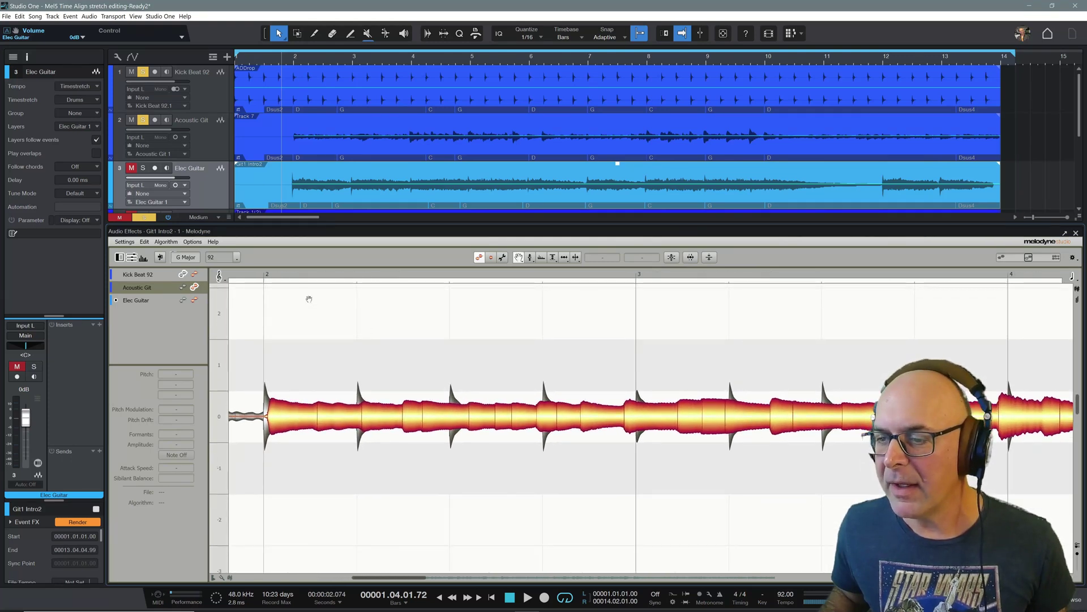
pyautogui.rightClick(281, 309)
pyautogui.click(280, 301)
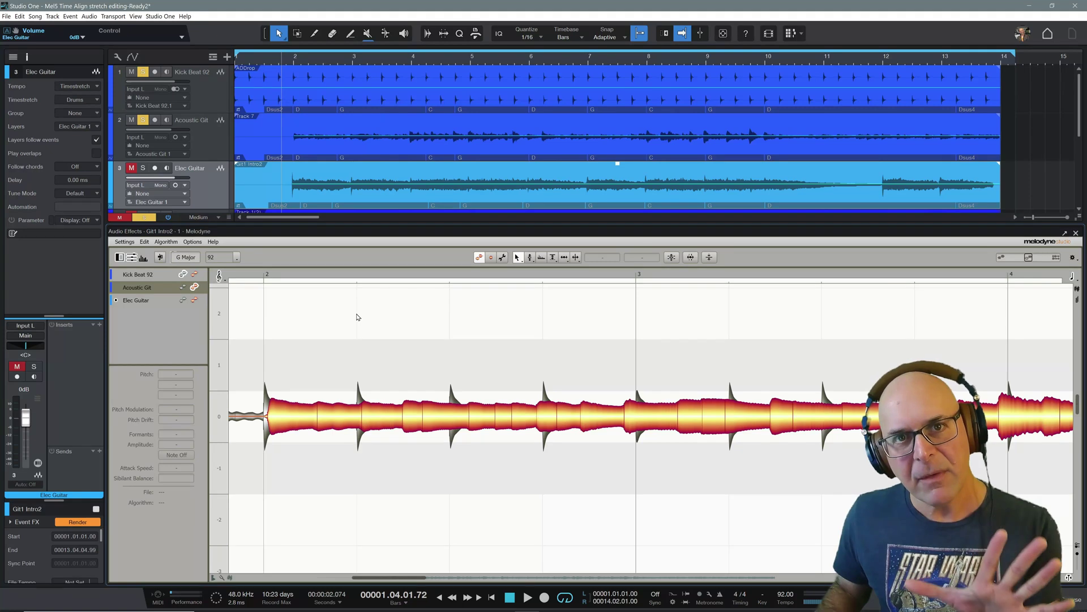
pyautogui.click(127, 242)
pyautogui.click(131, 247)
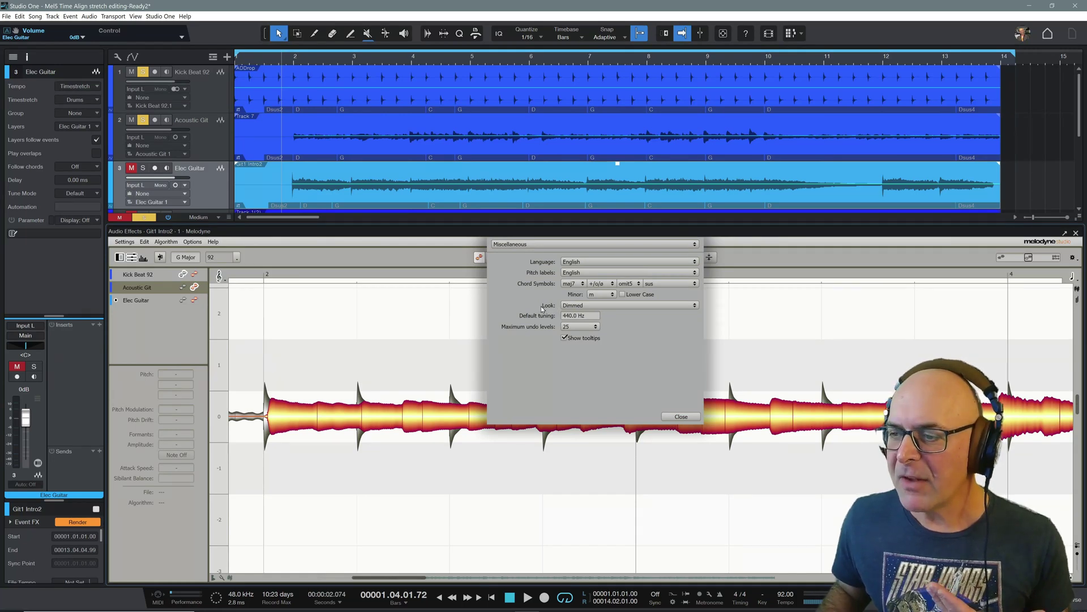
pyautogui.click(579, 304)
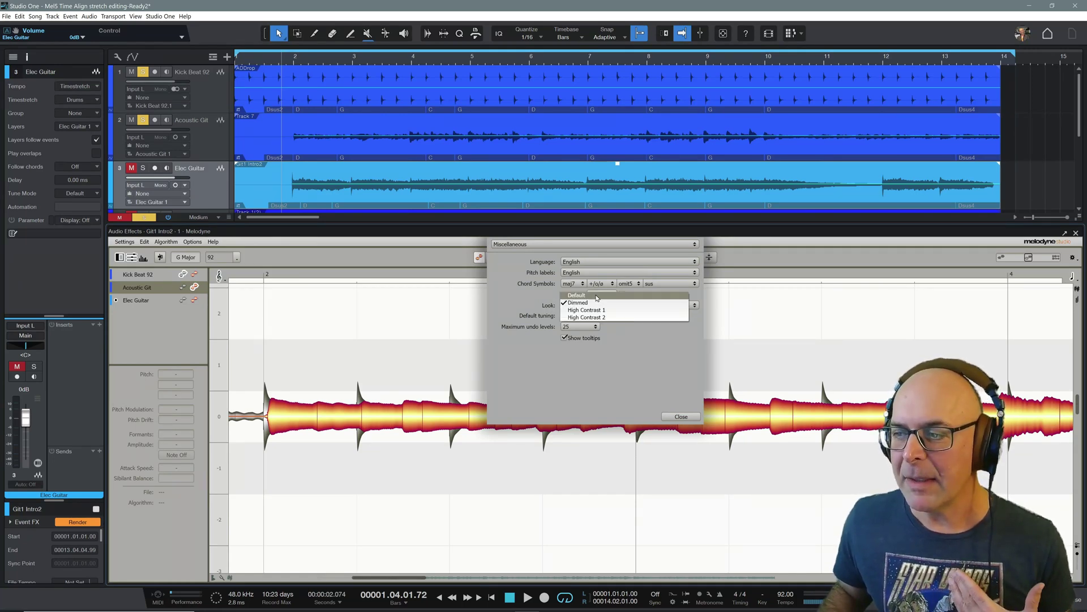
pyautogui.click(596, 297)
pyautogui.click(596, 305)
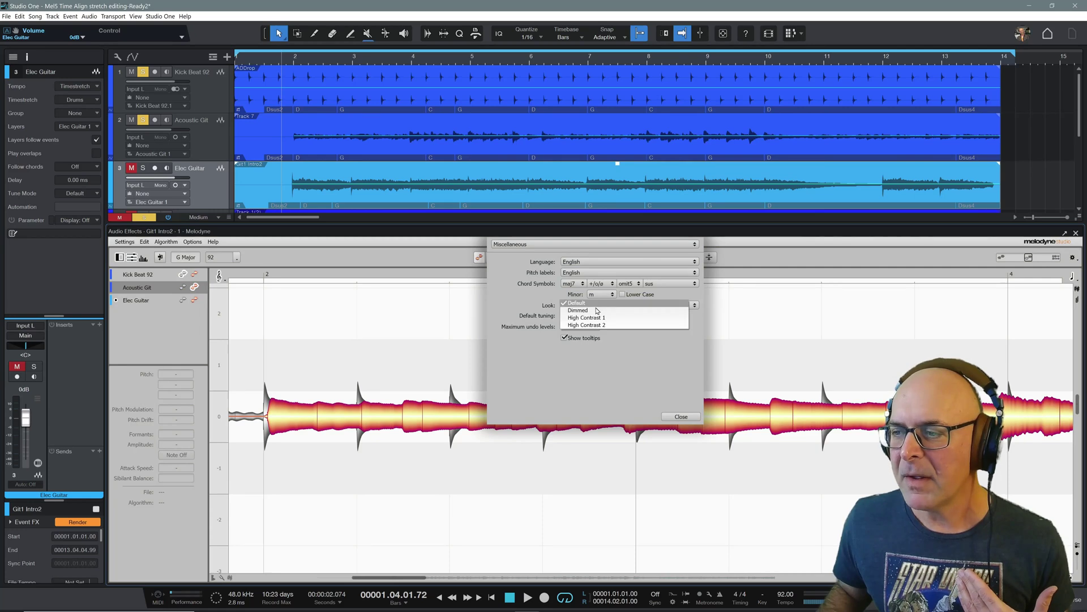
pyautogui.click(596, 311)
pyautogui.click(601, 305)
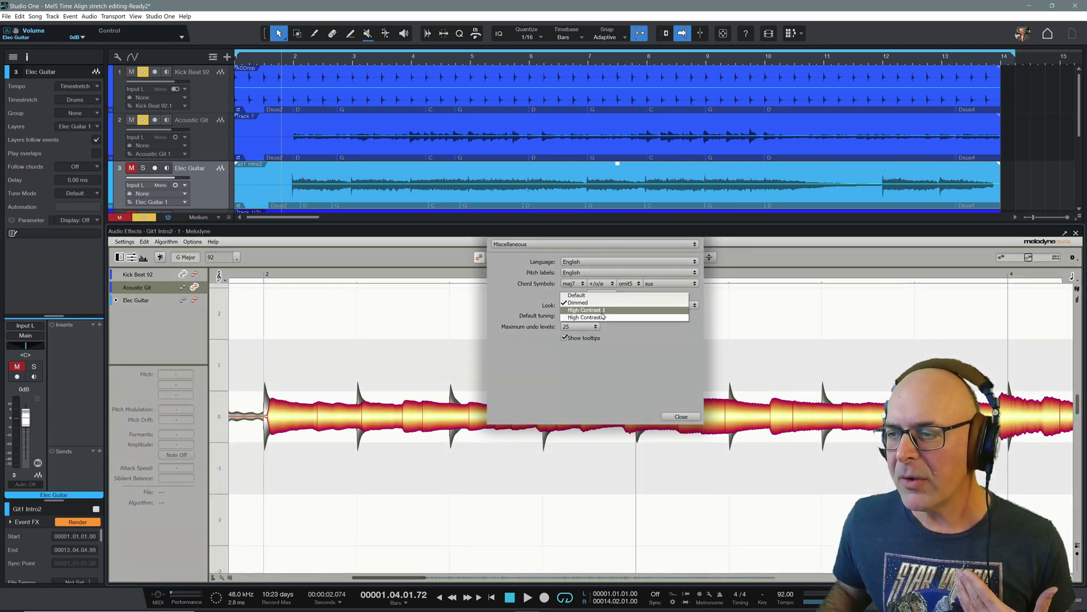
pyautogui.click(602, 311)
pyautogui.click(604, 308)
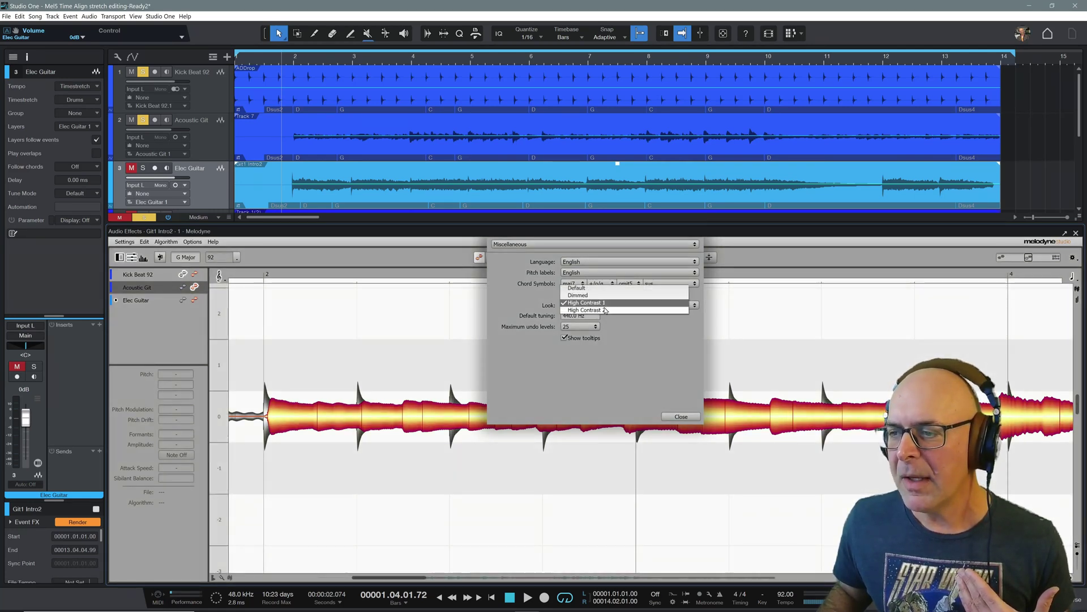
pyautogui.click(605, 311)
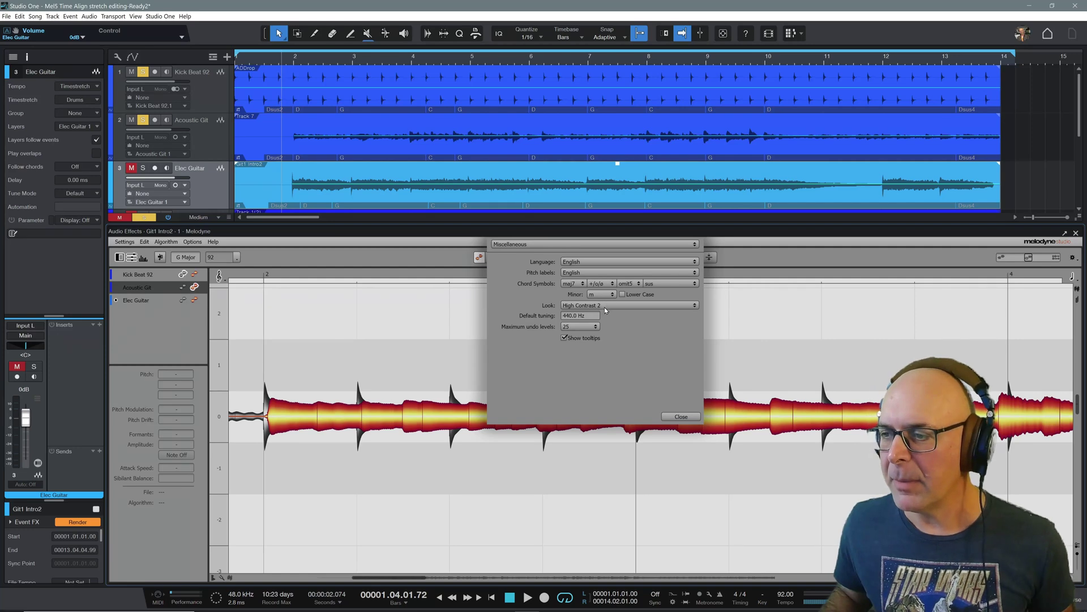
pyautogui.click(604, 307)
pyautogui.click(615, 290)
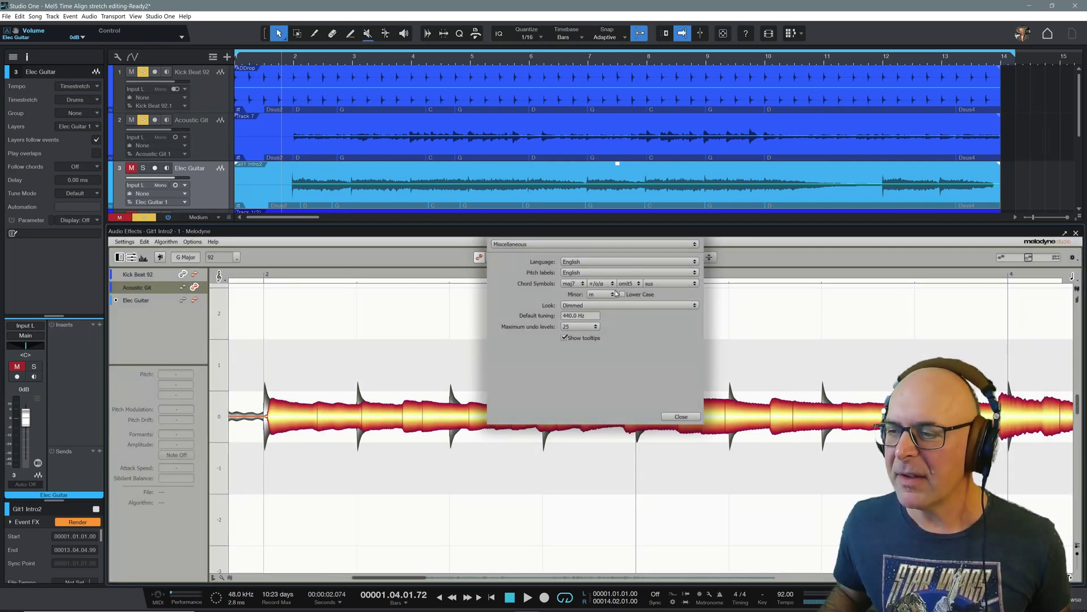
pyautogui.click(682, 417)
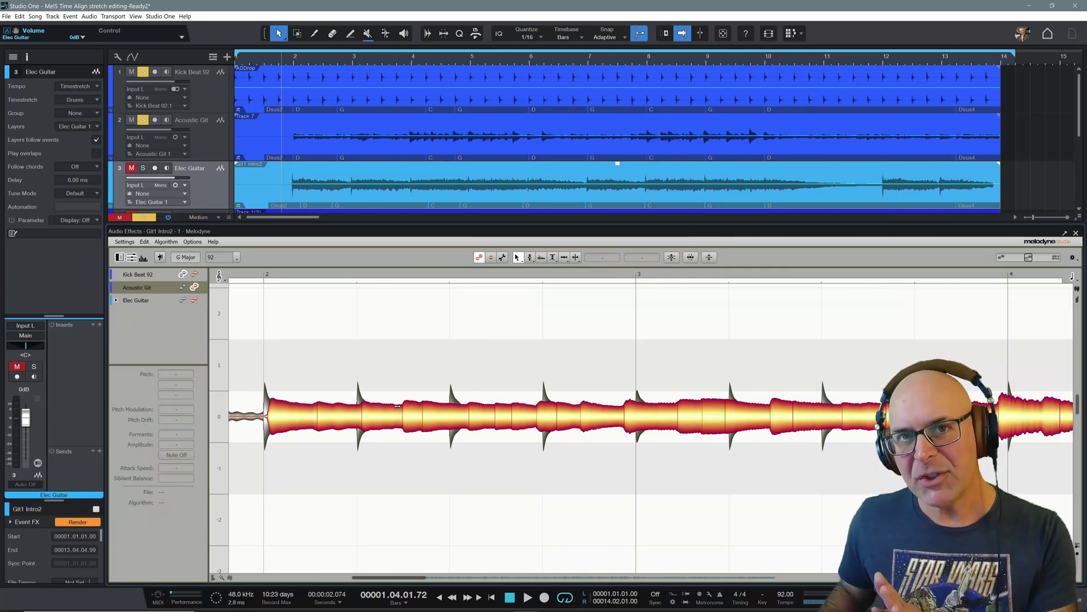
# Set Melodyne's time grid to eighth notes, then reopen and close the note values without changes
pyautogui.click(1076, 280)
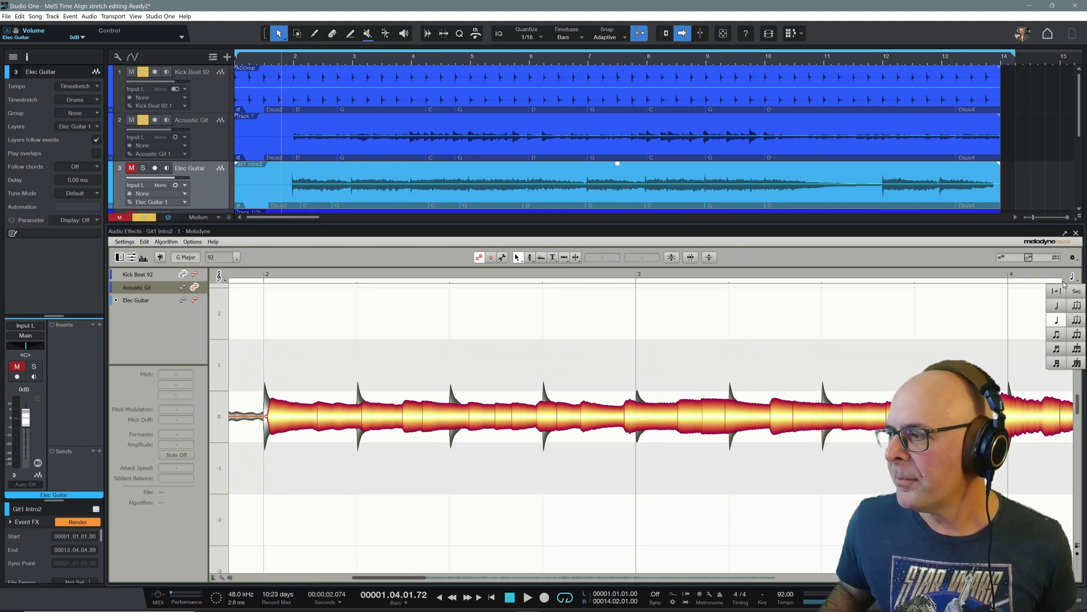
pyautogui.click(1056, 338)
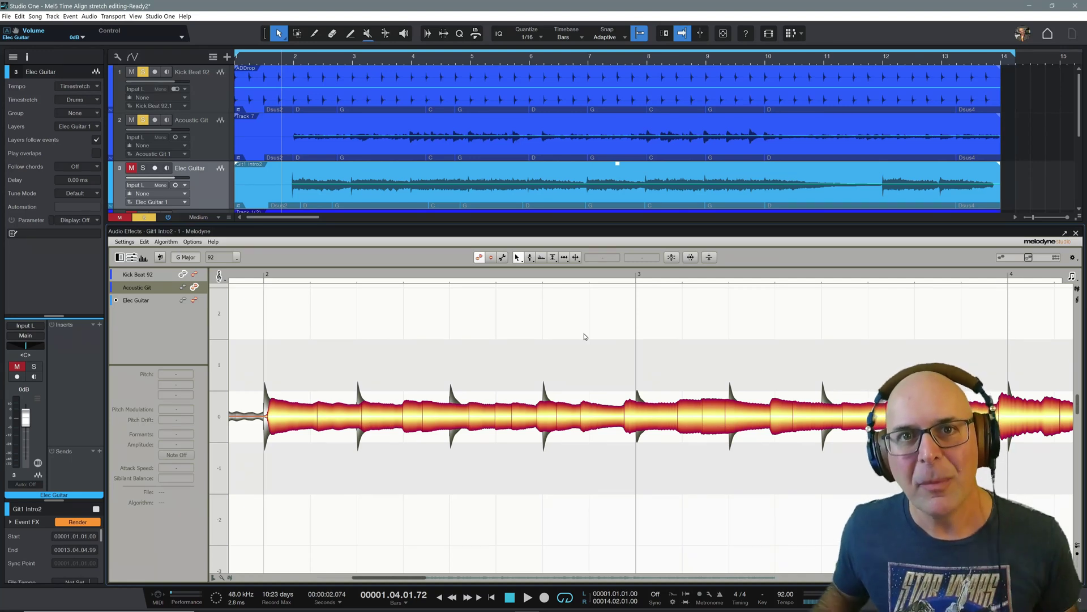
pyautogui.click(1071, 277)
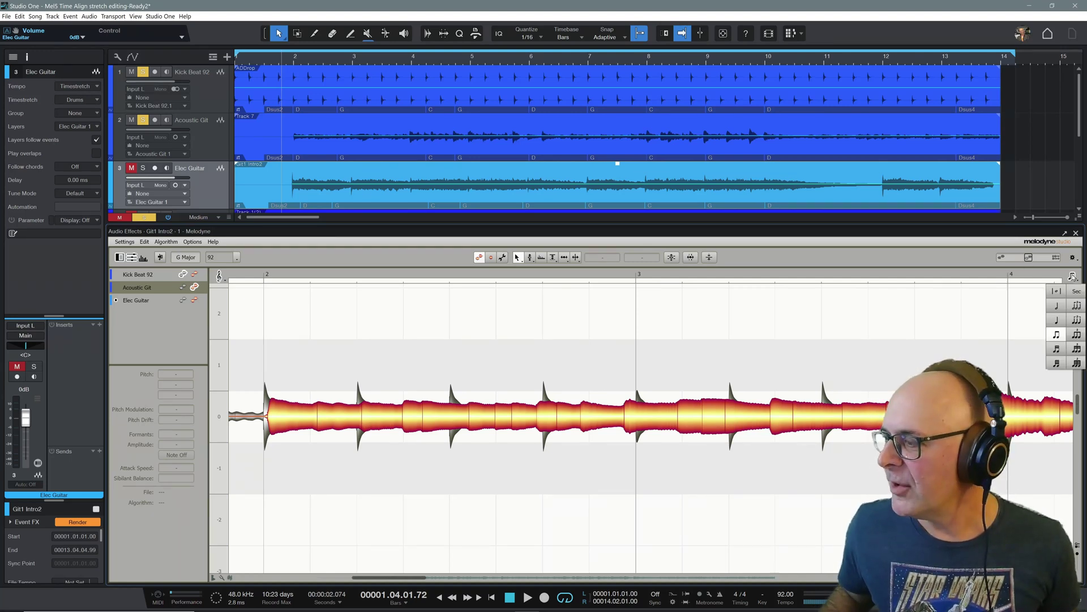
pyautogui.click(1057, 338)
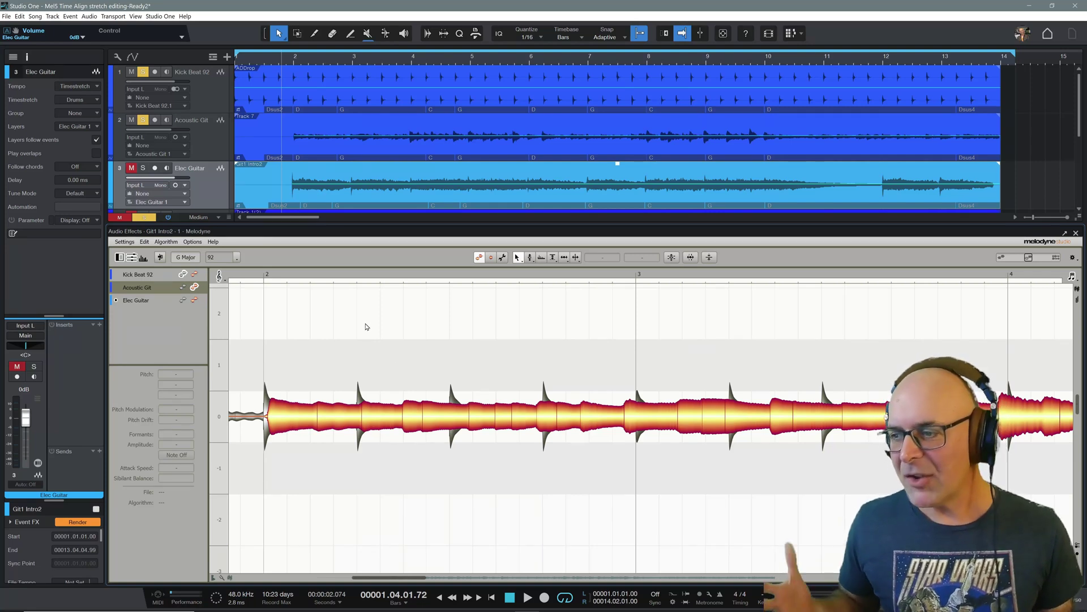
# Zoom the note view out, return to the Main Tool, and open the Quantize Time macro
pyautogui.rightClick(431, 335)
pyautogui.click(432, 356)
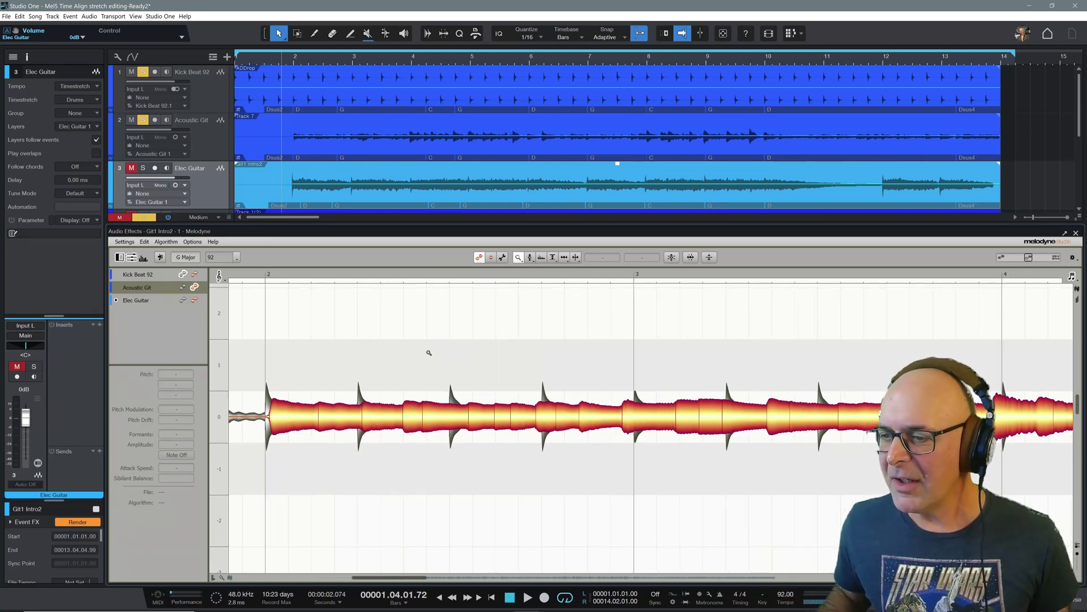
pyautogui.moveTo(427, 355); pyautogui.dragTo(415, 344)
pyautogui.rightClick(416, 344)
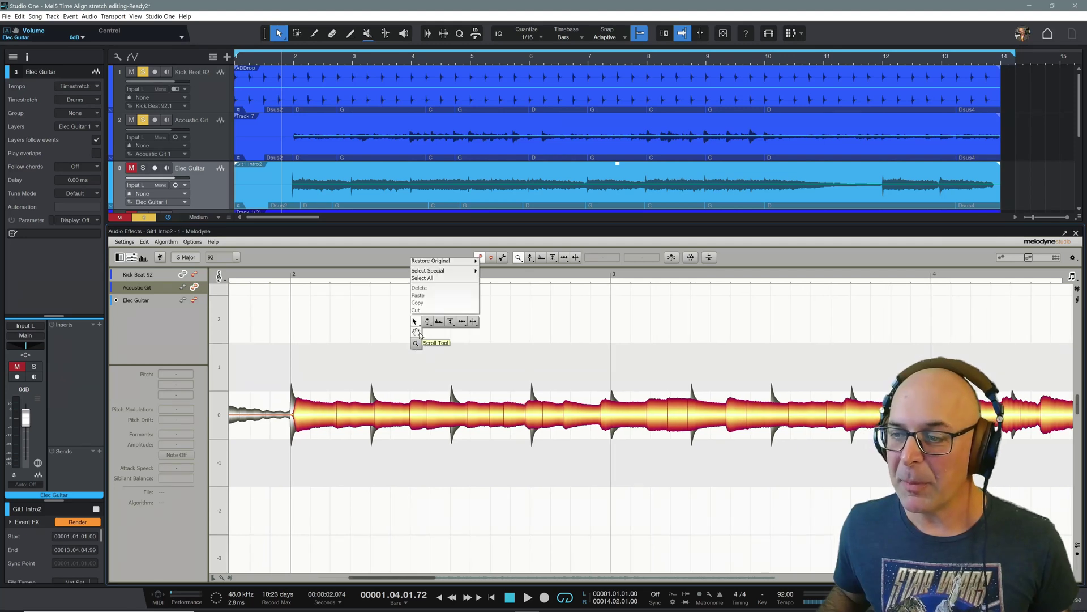
pyautogui.click(418, 326)
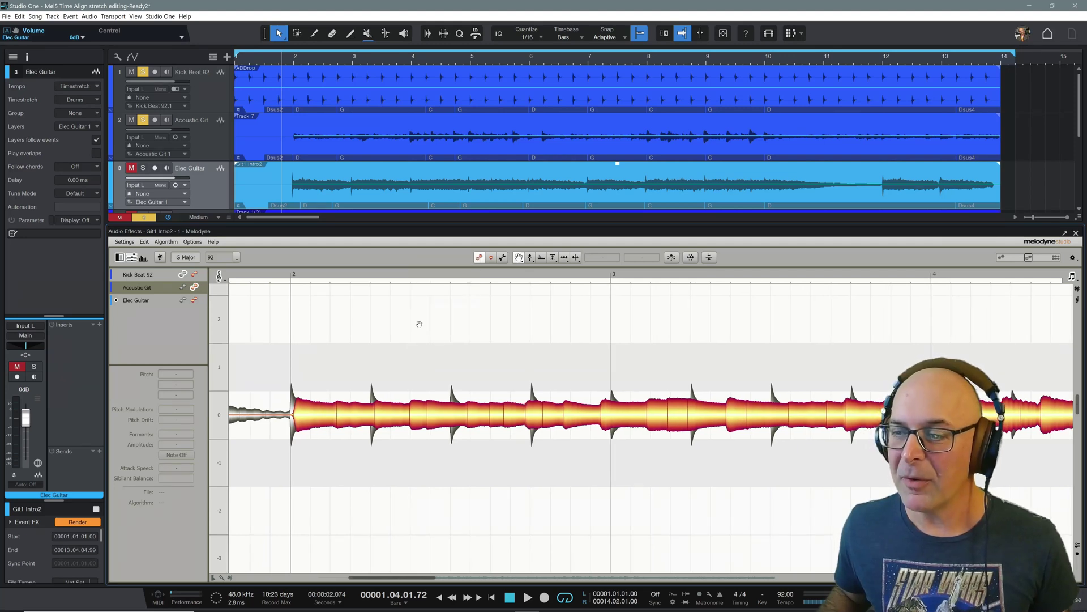
pyautogui.click(691, 258)
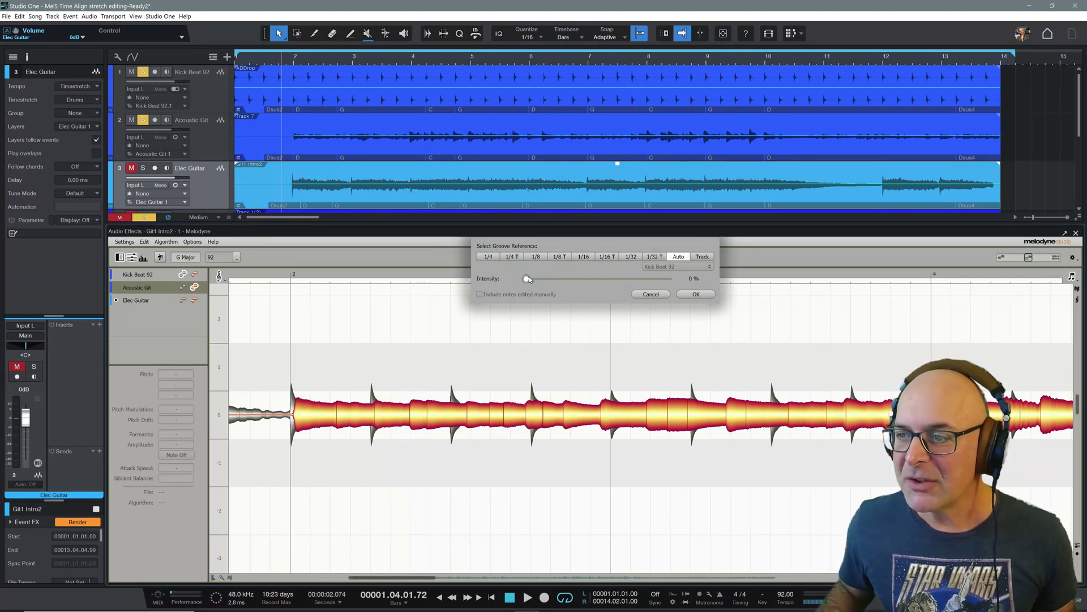
# Preview the guitar quantized at 100% intensity, cancel it, and zoom the note view out
pyautogui.moveTo(529, 279); pyautogui.dragTo(500, 278)
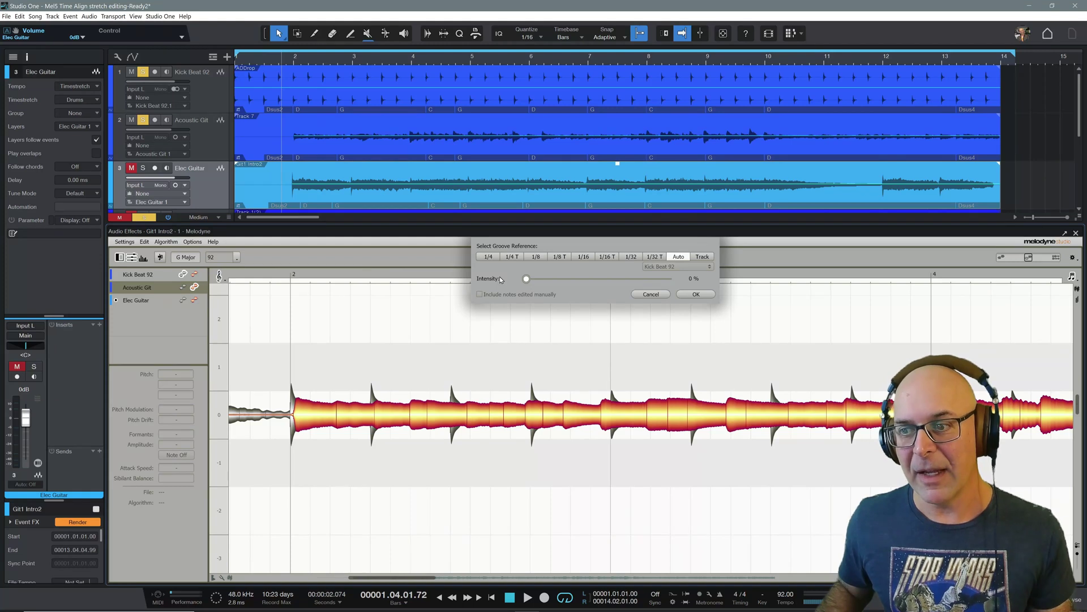
pyautogui.click(650, 293)
pyautogui.rightClick(563, 366)
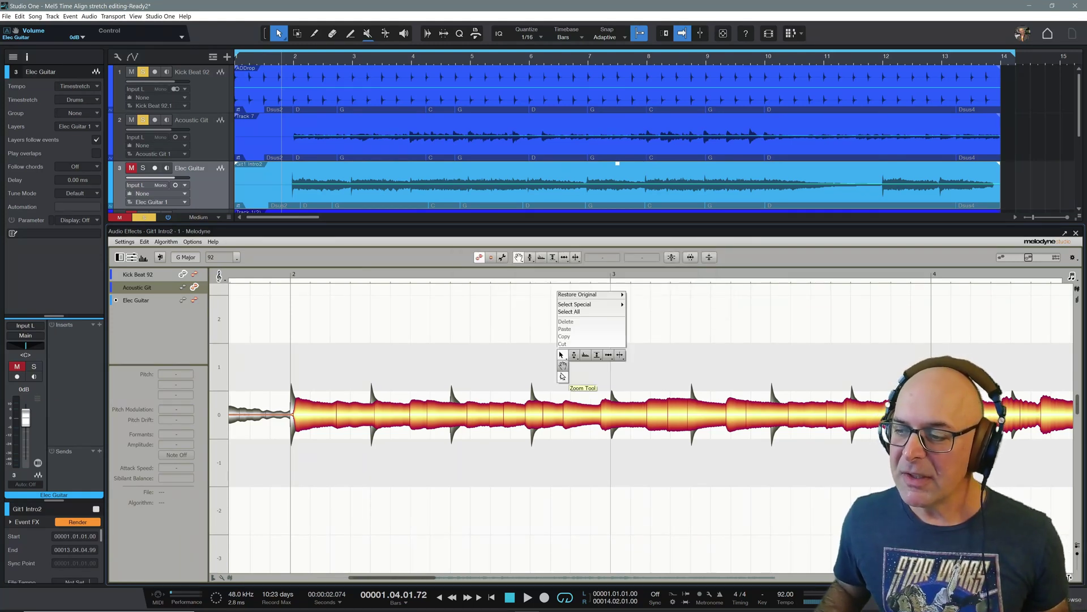
pyautogui.click(559, 376)
pyautogui.moveTo(558, 377); pyautogui.dragTo(485, 330)
# Select the guitar blobs around bar 3 and reopen the time-quantize groove options
pyautogui.rightClick(527, 399)
pyautogui.click(522, 380)
pyautogui.rightClick(522, 321)
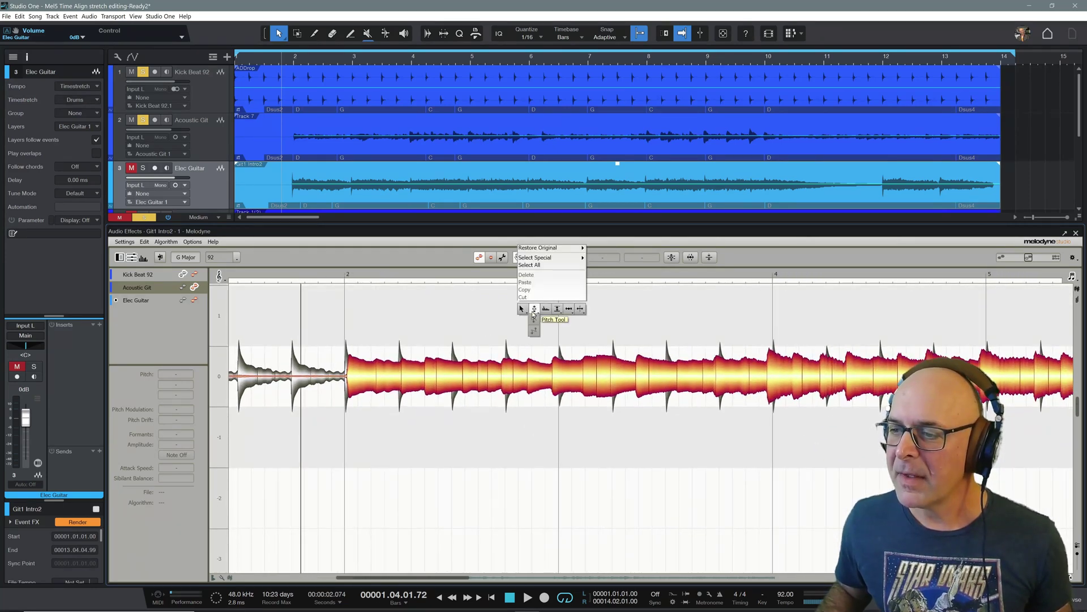
pyautogui.click(522, 308)
pyautogui.moveTo(497, 323); pyautogui.dragTo(633, 434)
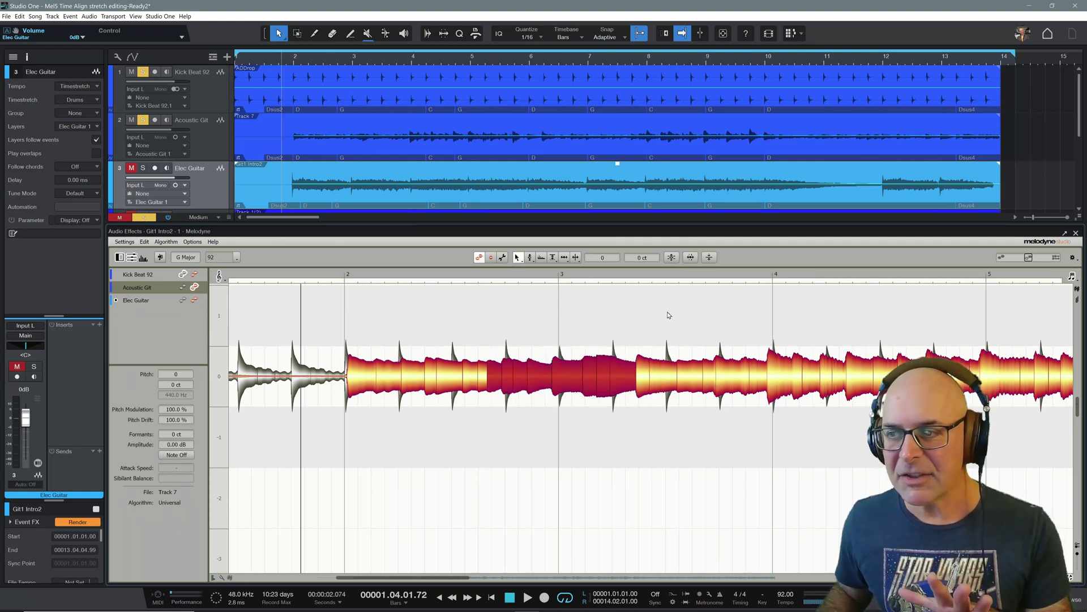
pyautogui.click(690, 260)
# Try 1/32 as the groove reference and preview a light quantize intensity
pyautogui.click(629, 257)
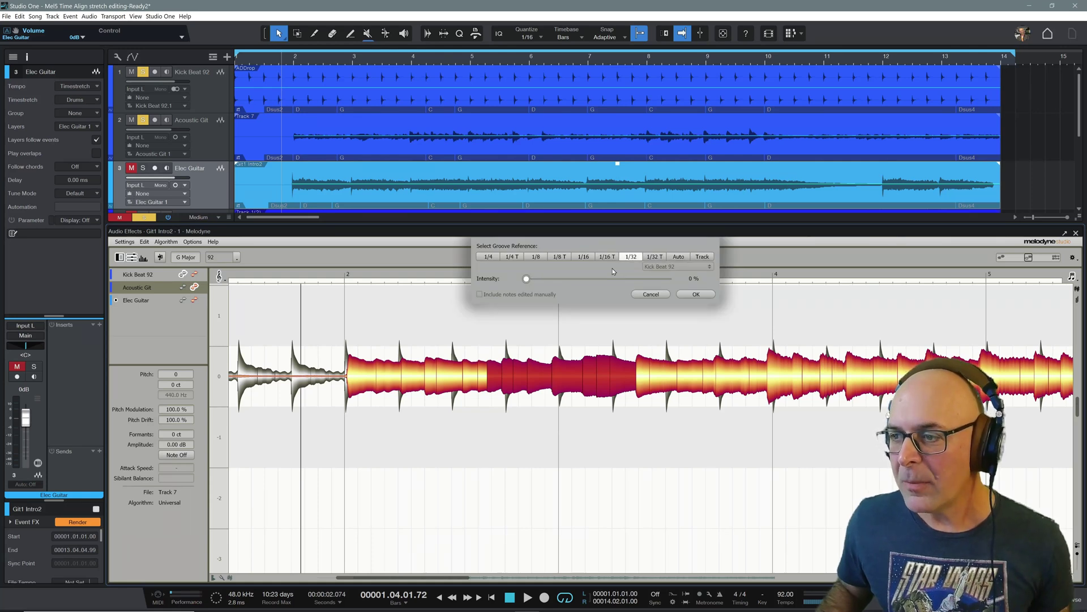
pyautogui.moveTo(527, 279); pyautogui.dragTo(488, 285)
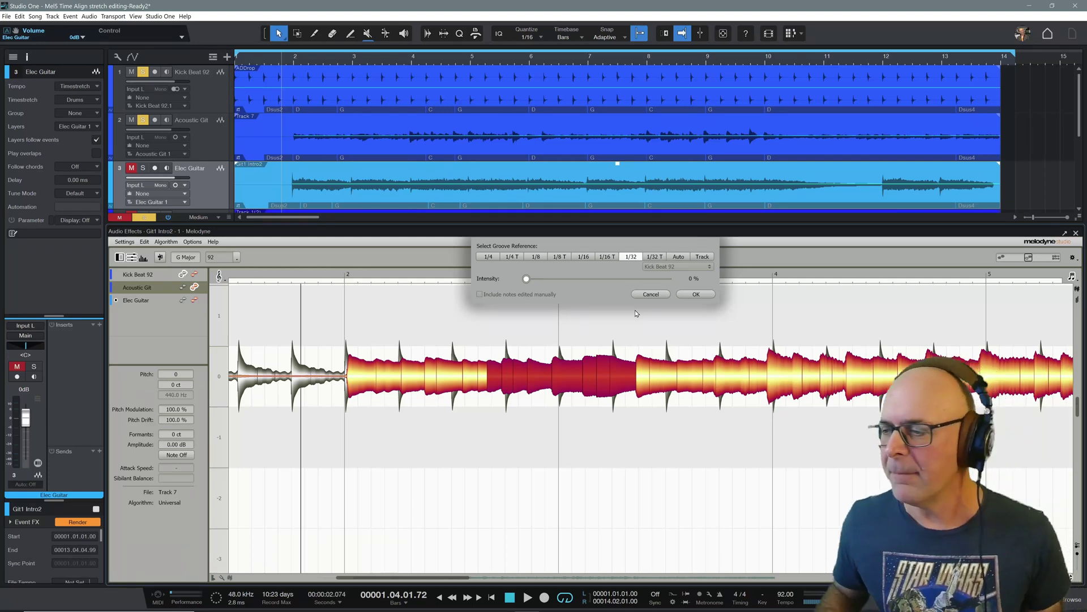
# Dismiss the groove options unapplied and zoom in on the Elec Guitar blobs
pyautogui.click(651, 294)
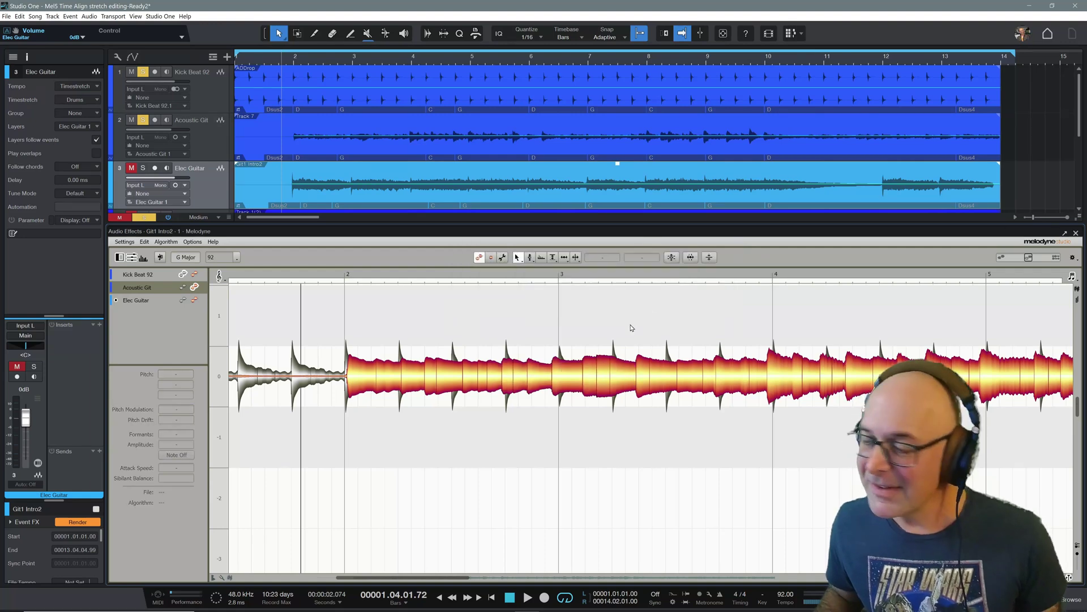
pyautogui.rightClick(547, 331)
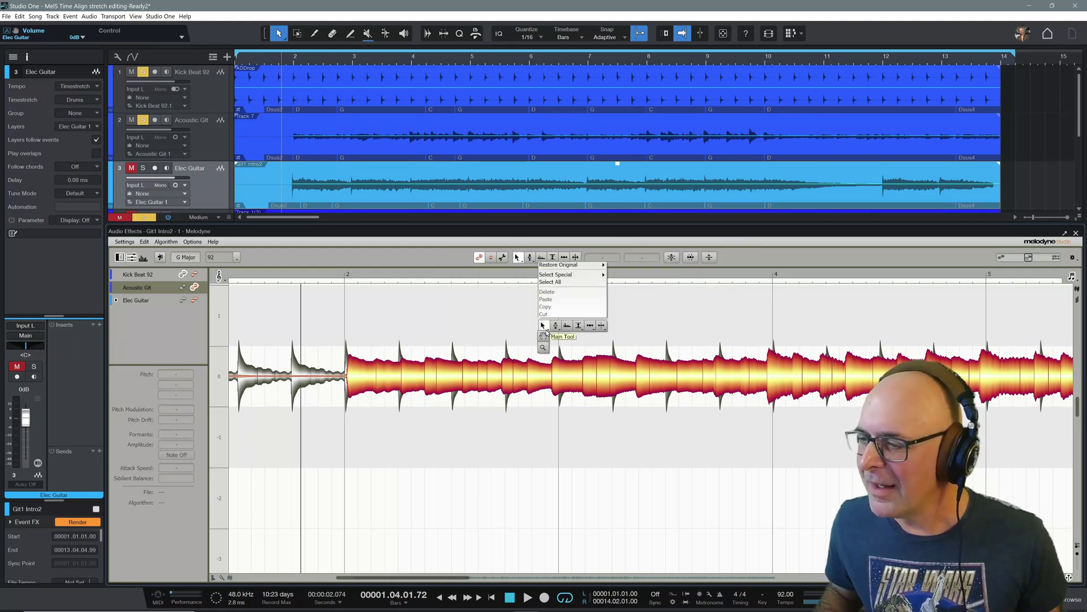
pyautogui.click(552, 345)
pyautogui.click(546, 347)
pyautogui.moveTo(546, 346); pyautogui.dragTo(584, 395)
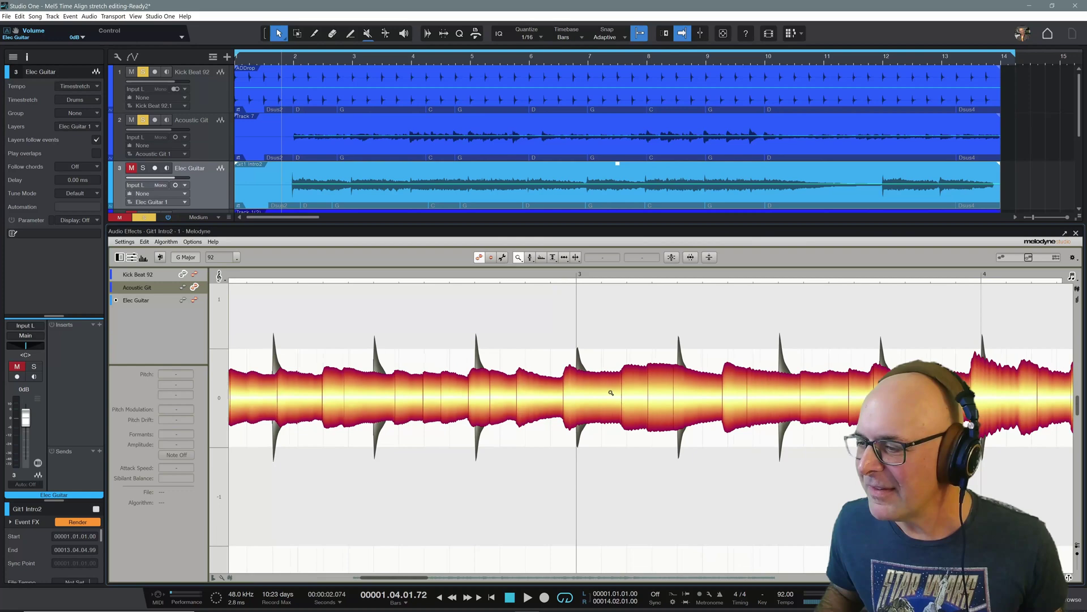
pyautogui.moveTo(611, 392); pyautogui.dragTo(628, 357)
pyautogui.rightClick(629, 357)
pyautogui.click(630, 326)
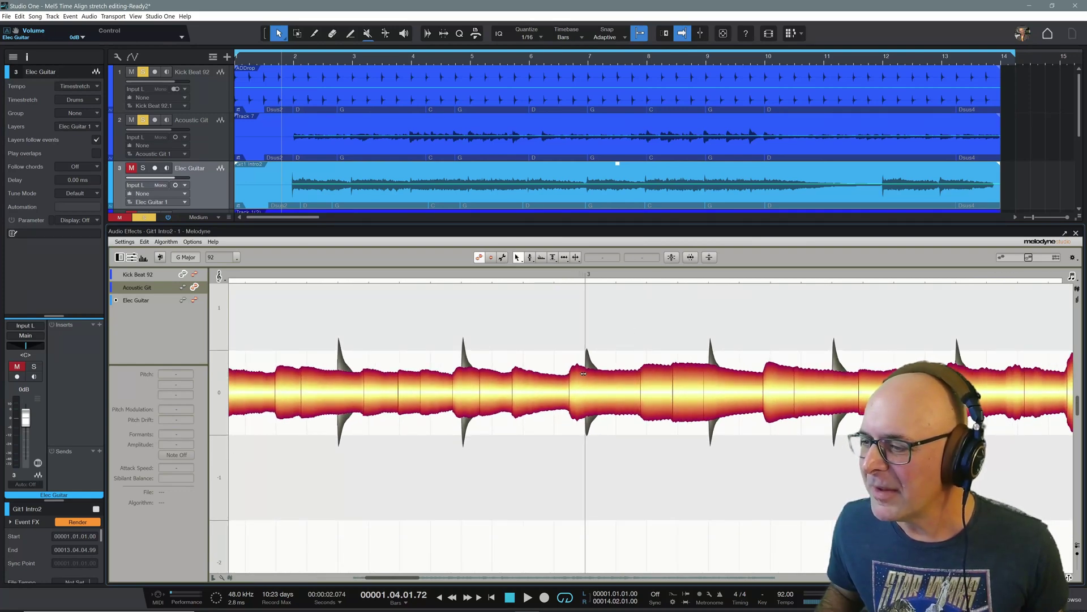
# Zoom back out, select the guitar blobs from bar 2 onward, and reopen the groove options
pyautogui.rightClick(636, 339)
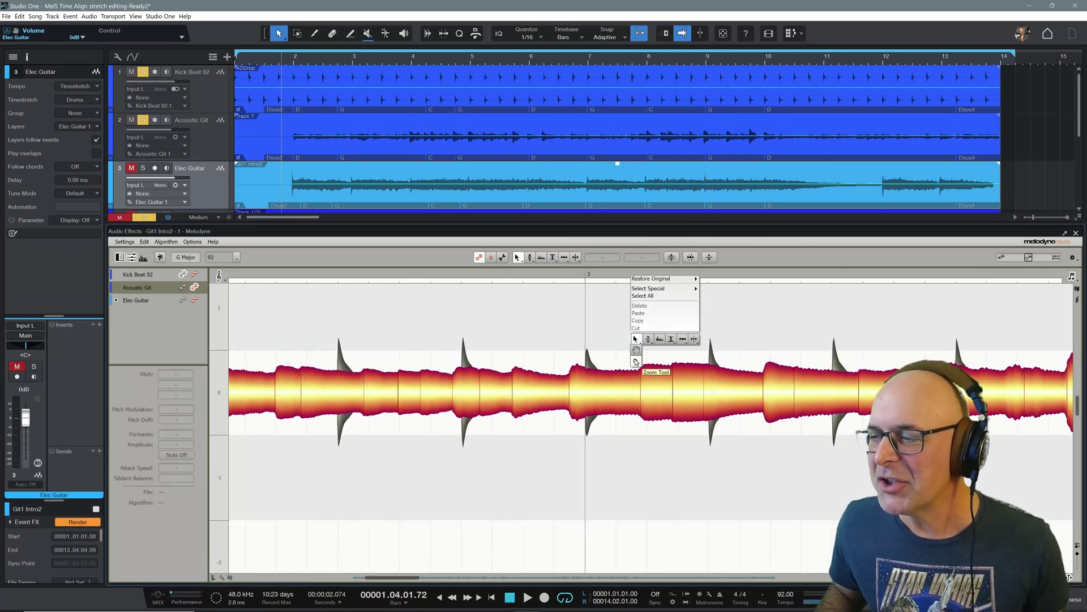
pyautogui.click(635, 362)
pyautogui.moveTo(628, 362); pyautogui.dragTo(546, 323)
pyautogui.rightClick(569, 286)
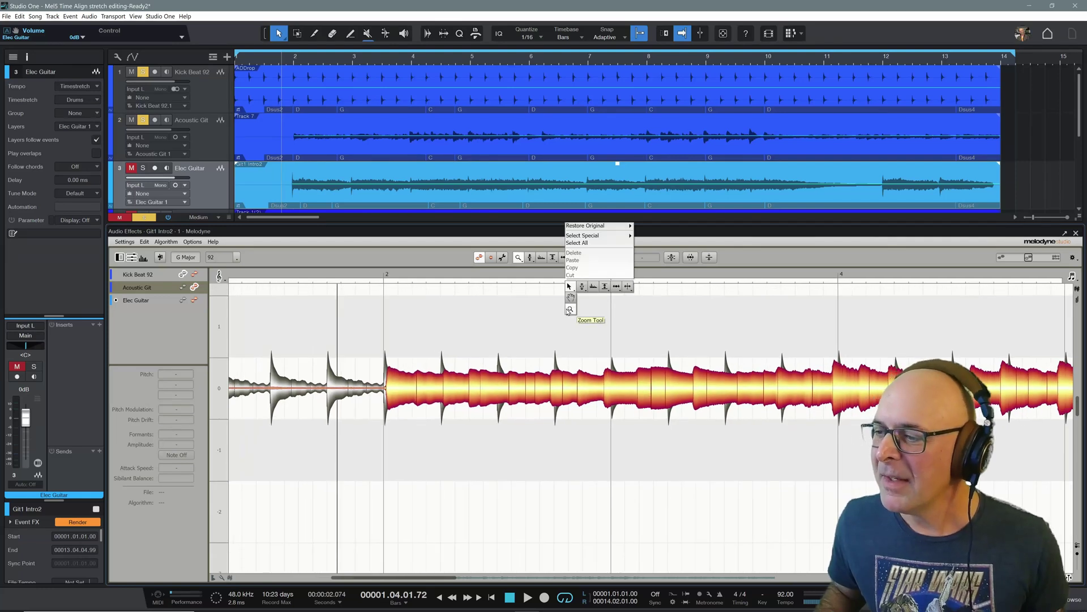
pyautogui.click(569, 286)
pyautogui.moveTo(570, 329); pyautogui.dragTo(694, 453)
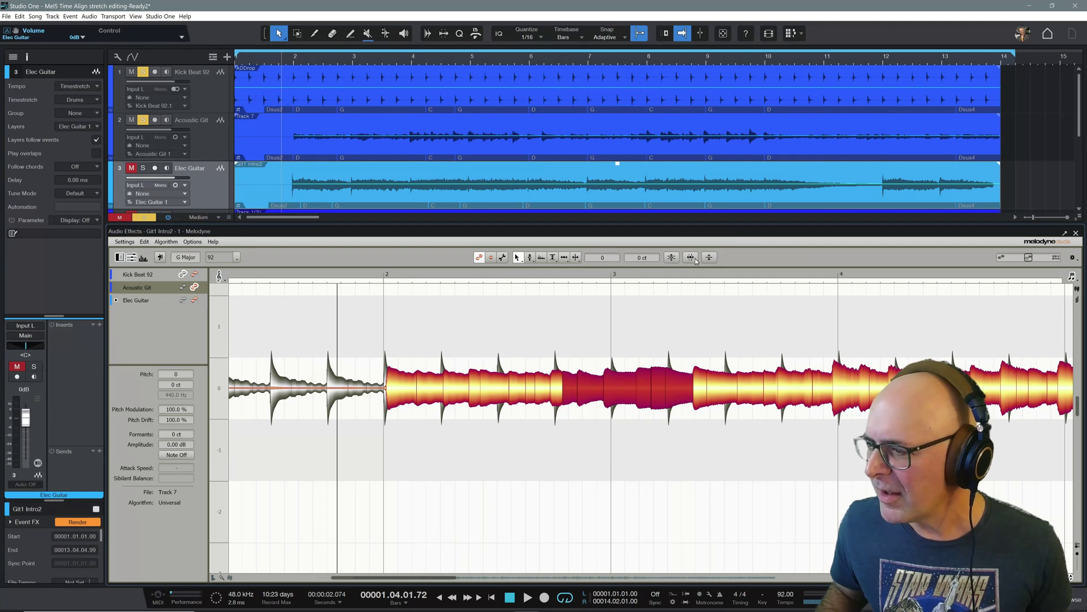
pyautogui.click(695, 257)
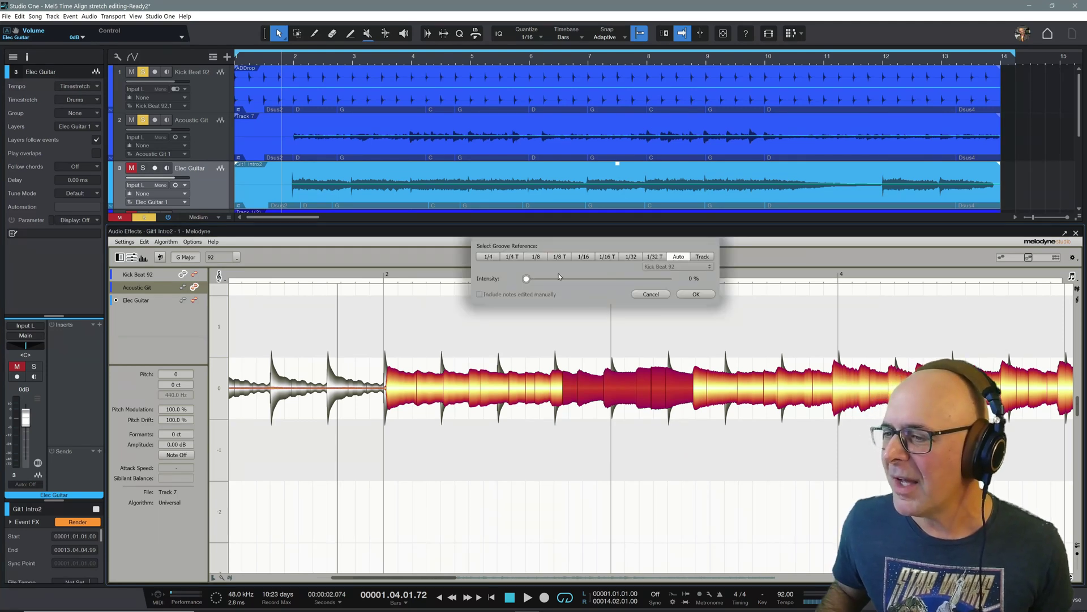
# Preview a 1/4 groove quantize, reset Intensity to 0%, then switch the reference to 1/8 and 1/16
pyautogui.click(492, 257)
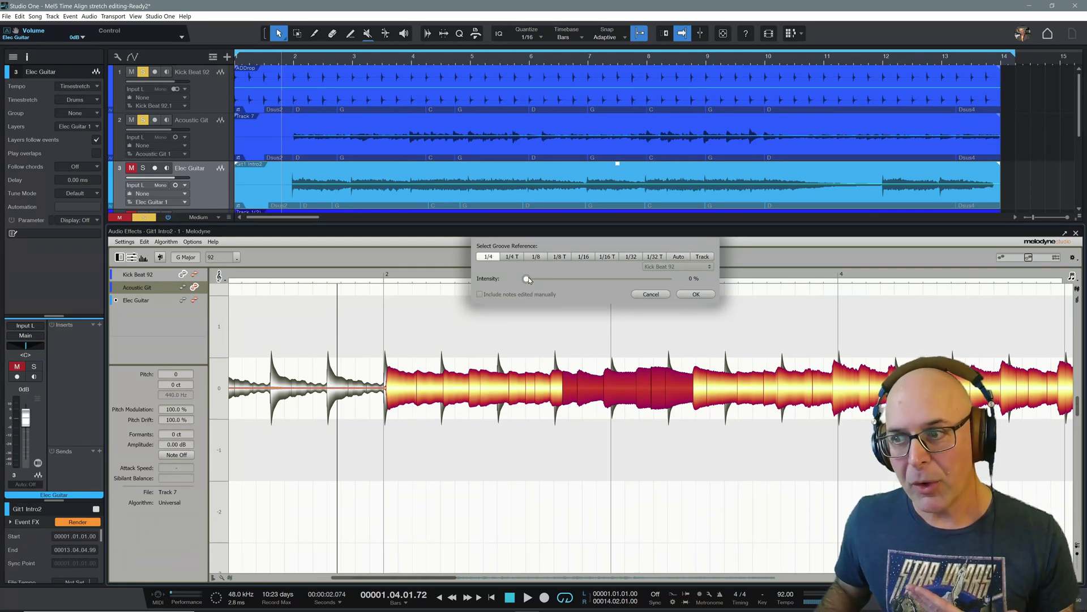
pyautogui.moveTo(529, 277); pyautogui.dragTo(615, 278)
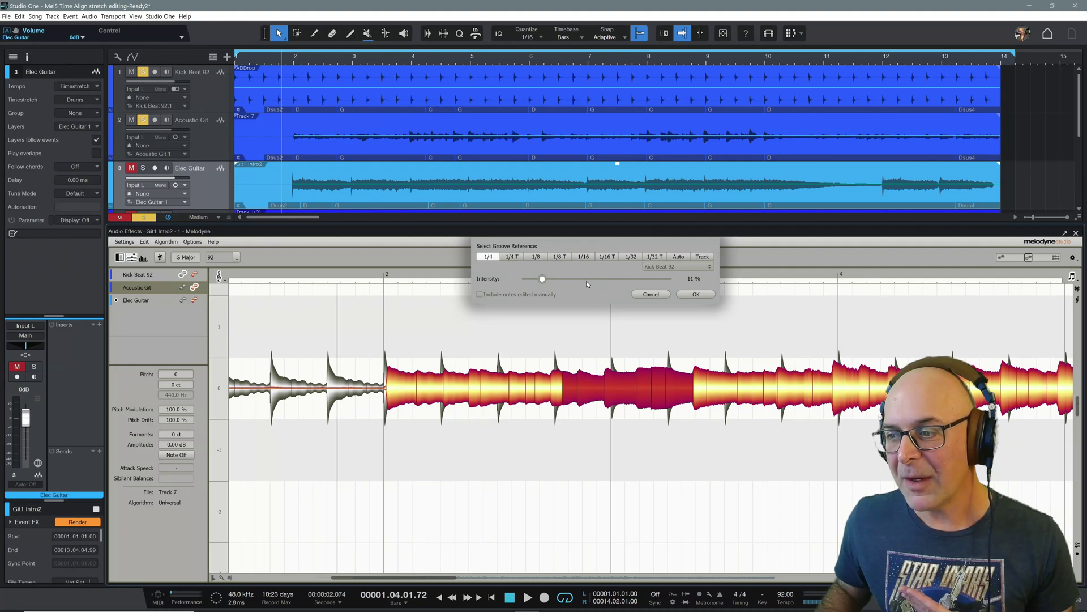
pyautogui.scroll(5, 586, 278)
pyautogui.moveTo(586, 274); pyautogui.dragTo(500, 270)
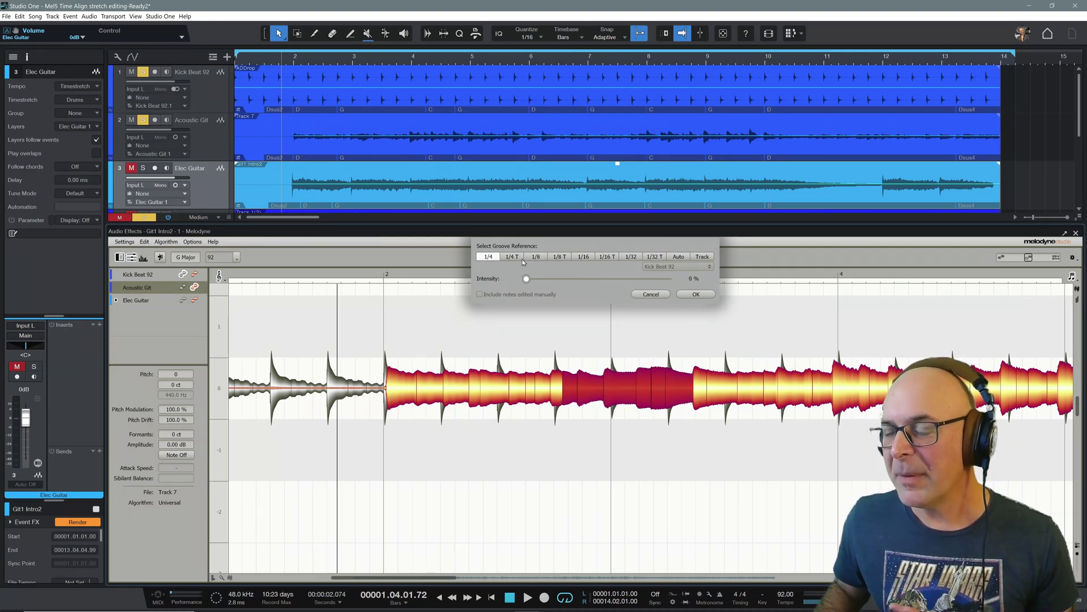
pyautogui.click(544, 257)
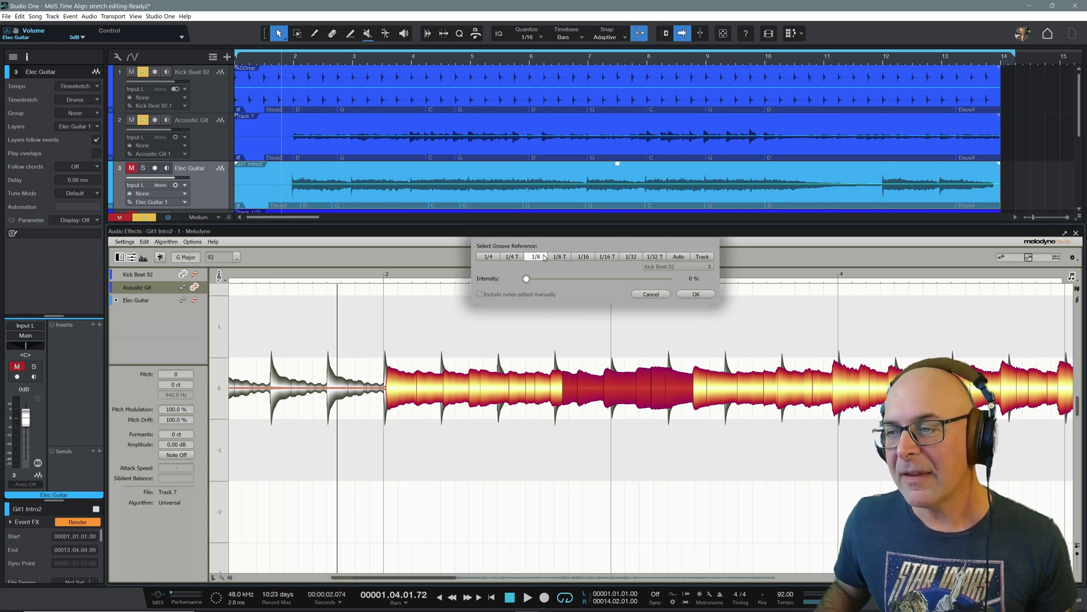
pyautogui.click(584, 257)
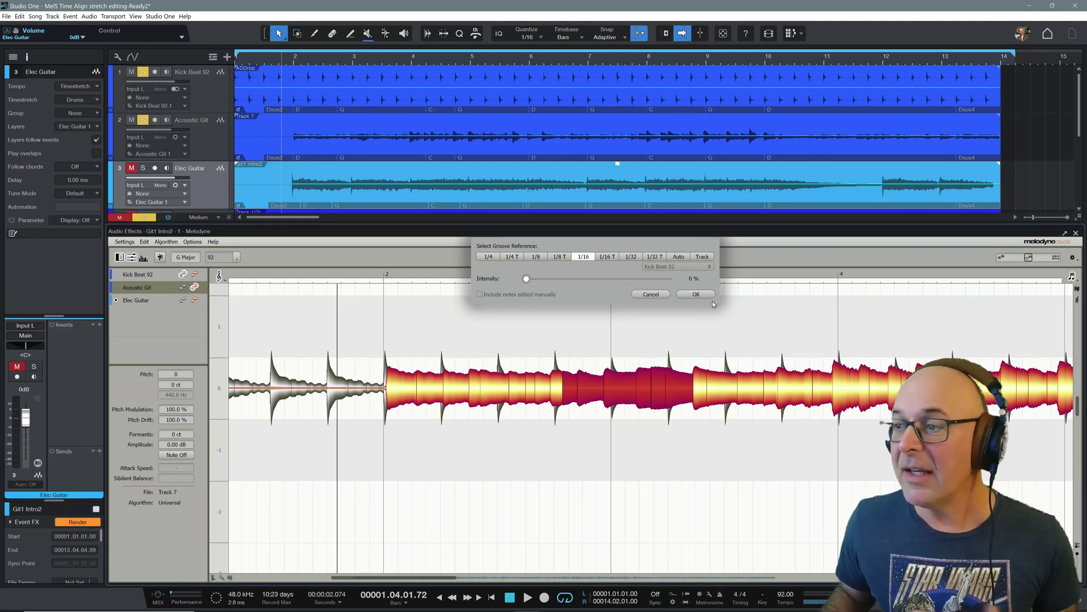
# Cancel the groove reference dialog without applying, then check the editor's time-grid note values
pyautogui.click(650, 294)
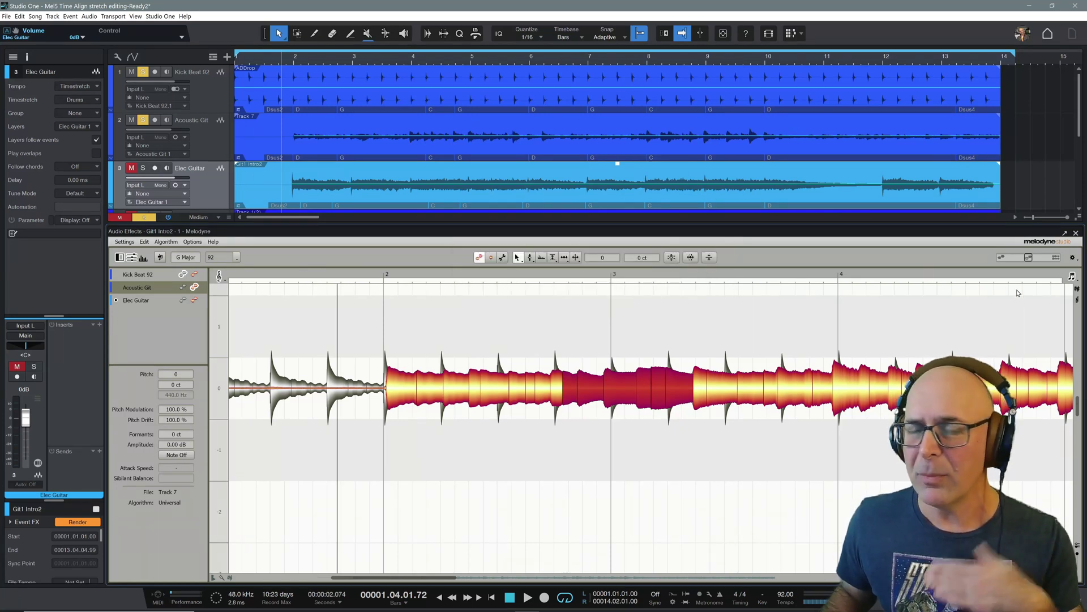
pyautogui.click(1072, 277)
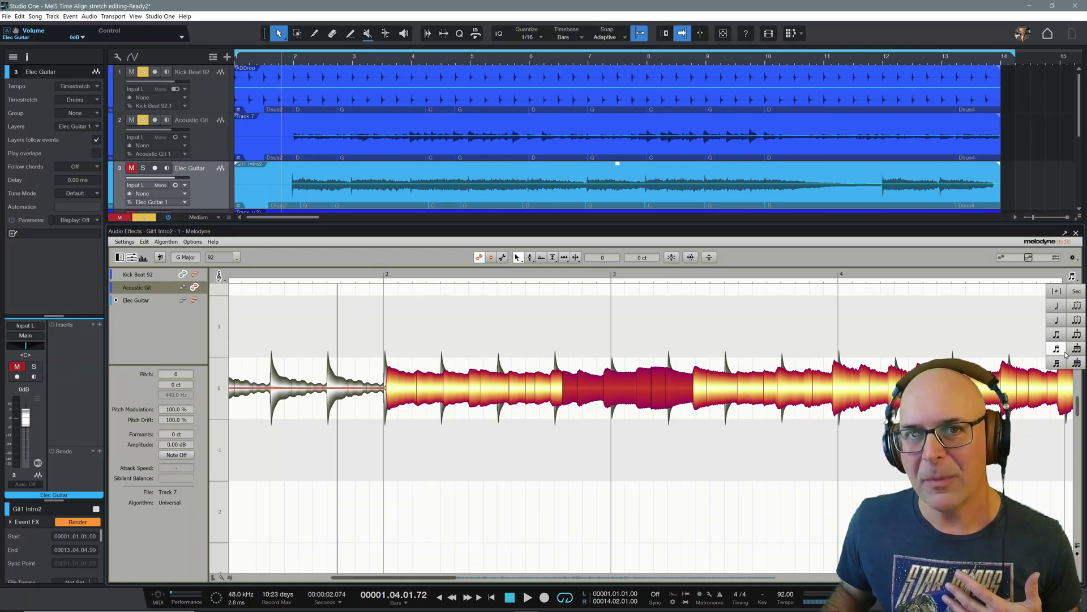
pyautogui.click(935, 256)
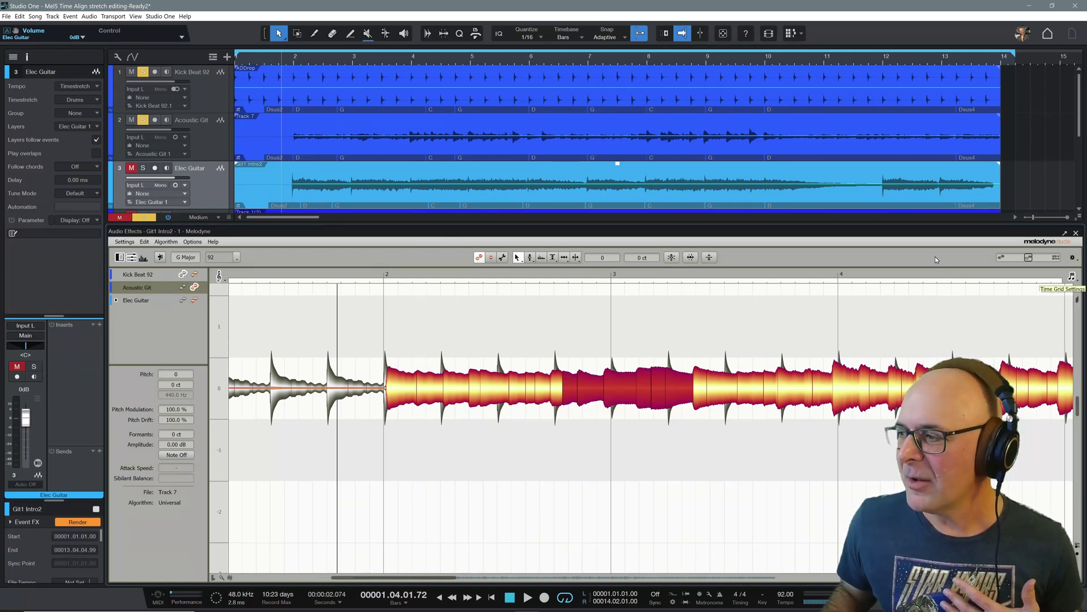
# Reopen Quantize Time and preview intensity with a 1/32 reference, then with Auto
pyautogui.click(690, 259)
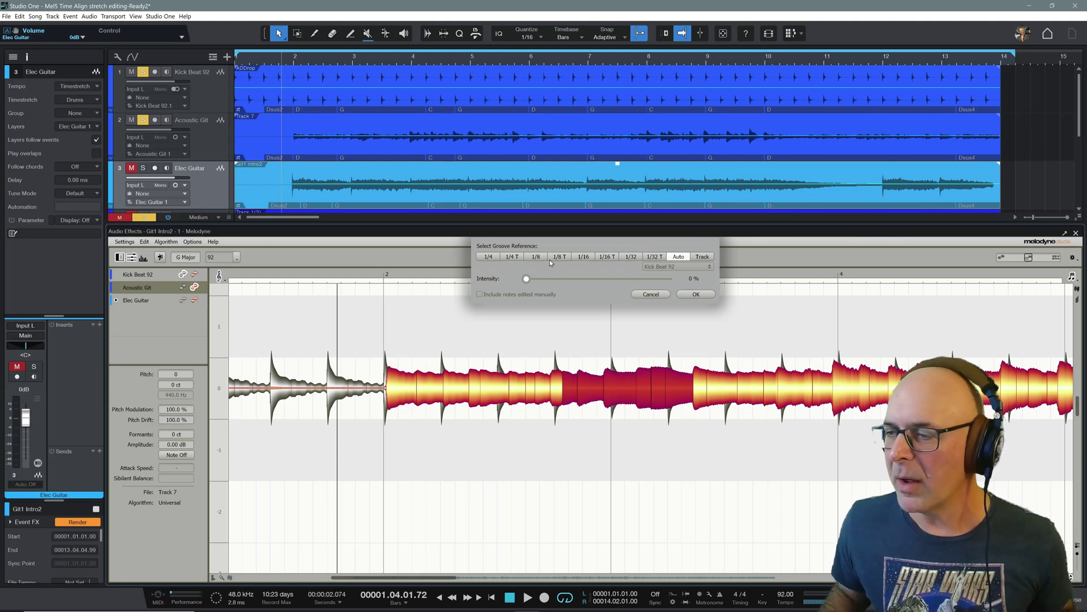
pyautogui.click(631, 256)
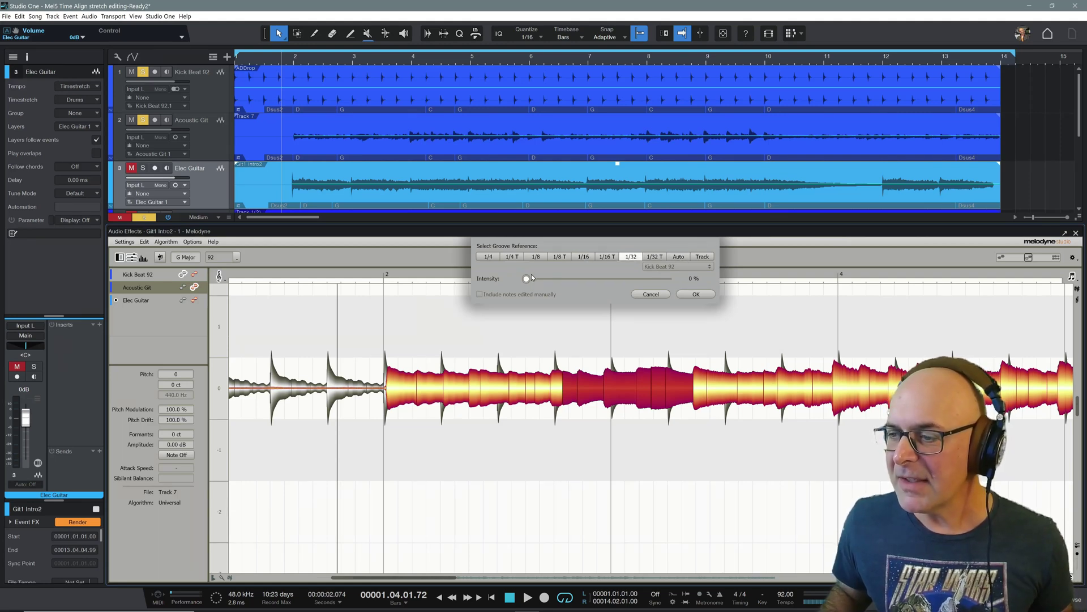
pyautogui.moveTo(527, 280)
pyautogui.mouseDown()
pyautogui.moveTo(676, 280)
pyautogui.moveTo(506, 279)
pyautogui.moveTo(662, 278)
pyautogui.moveTo(516, 284)
pyautogui.mouseUp()
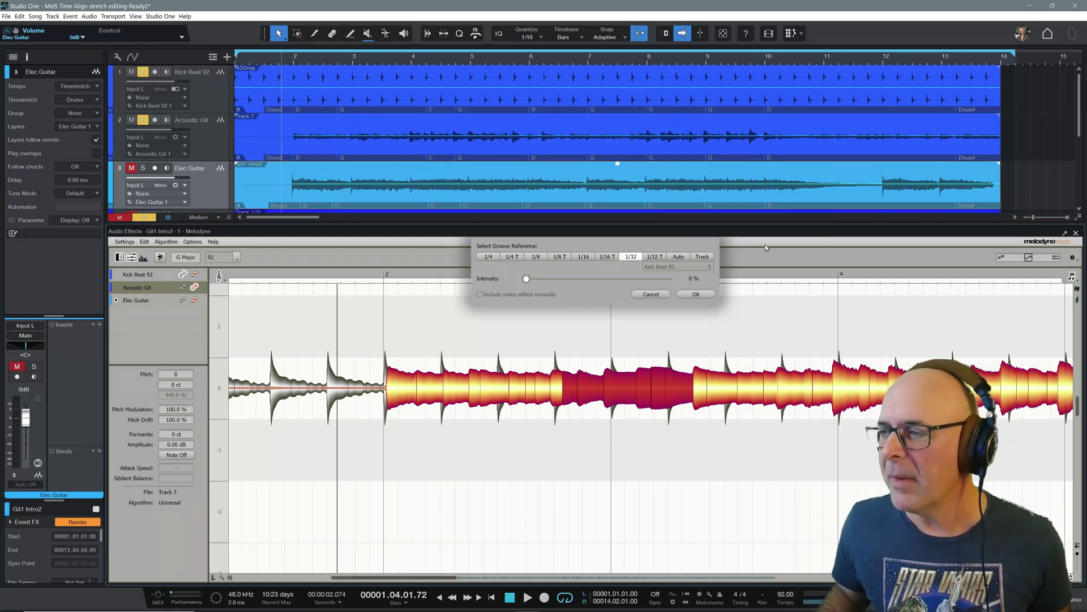
pyautogui.click(679, 258)
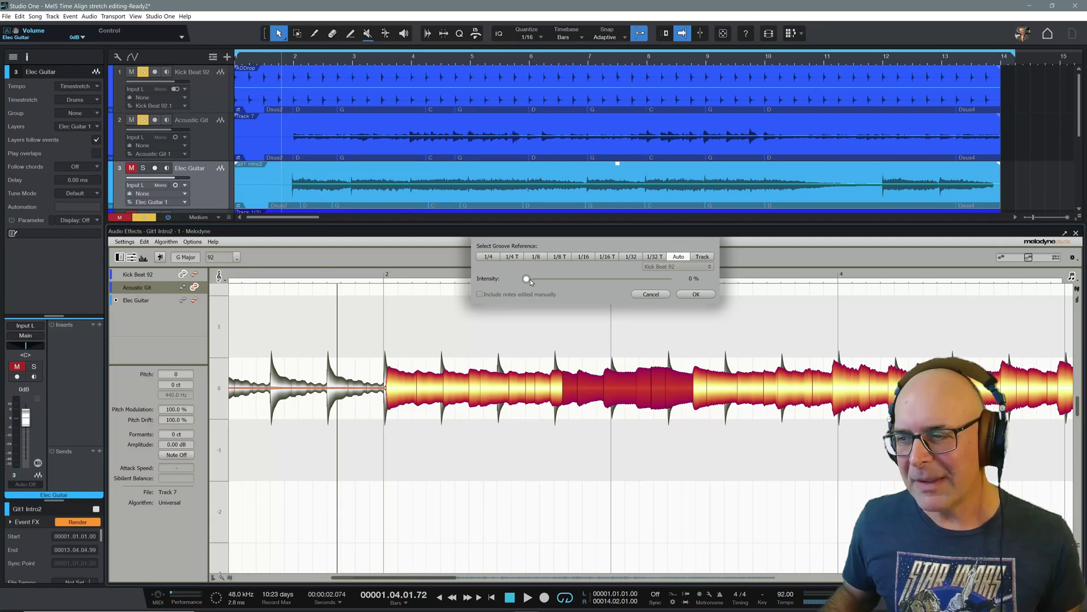
pyautogui.moveTo(530, 280); pyautogui.dragTo(504, 271)
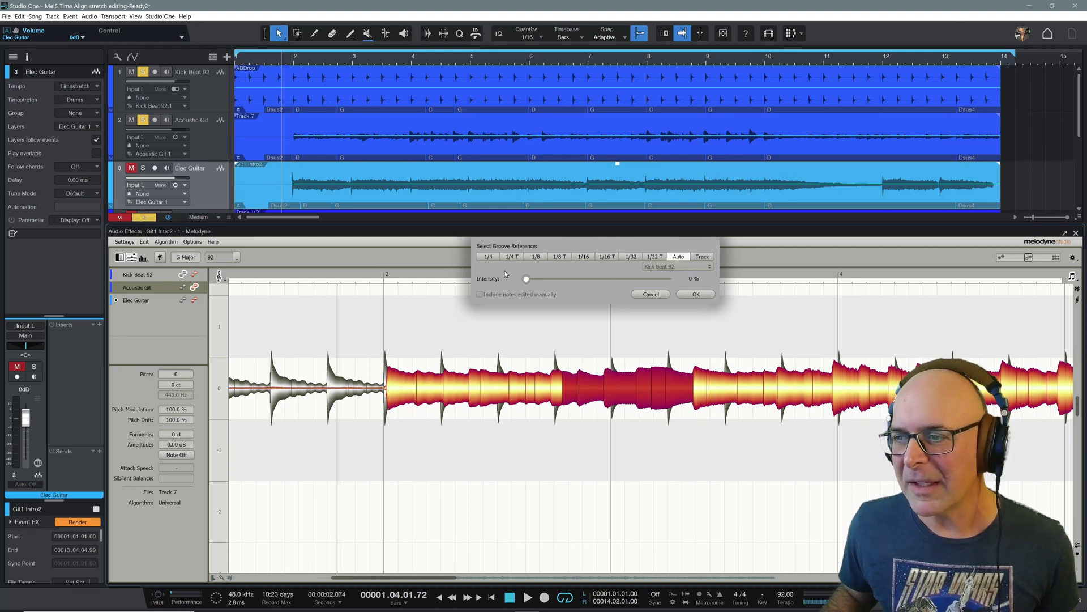
# Set the groove reference to Track, Kick Beat 92, and preview full-strength quantize
pyautogui.click(711, 258)
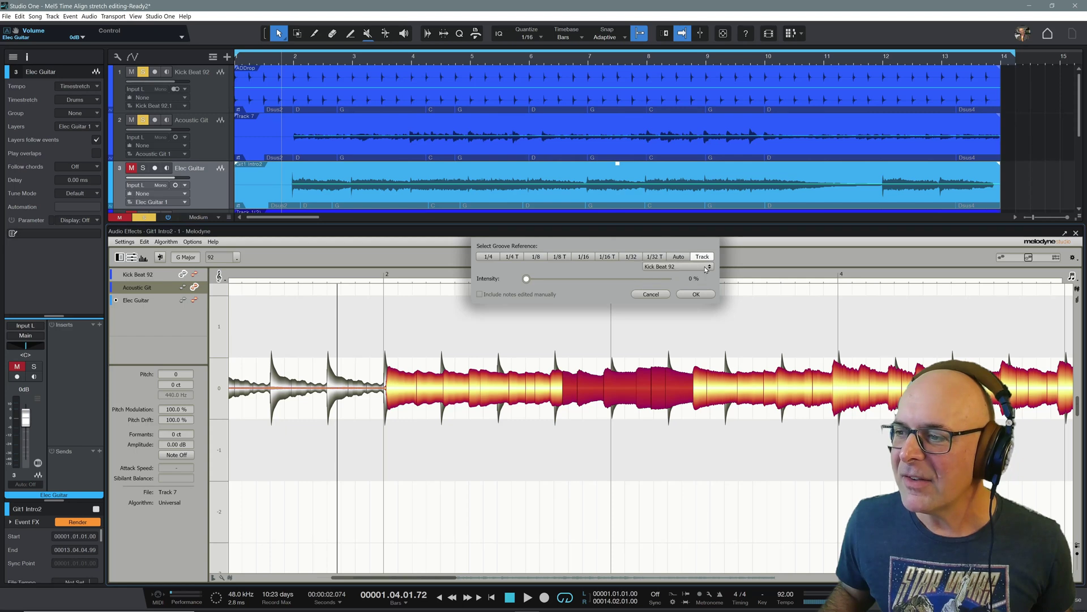
pyautogui.click(707, 269)
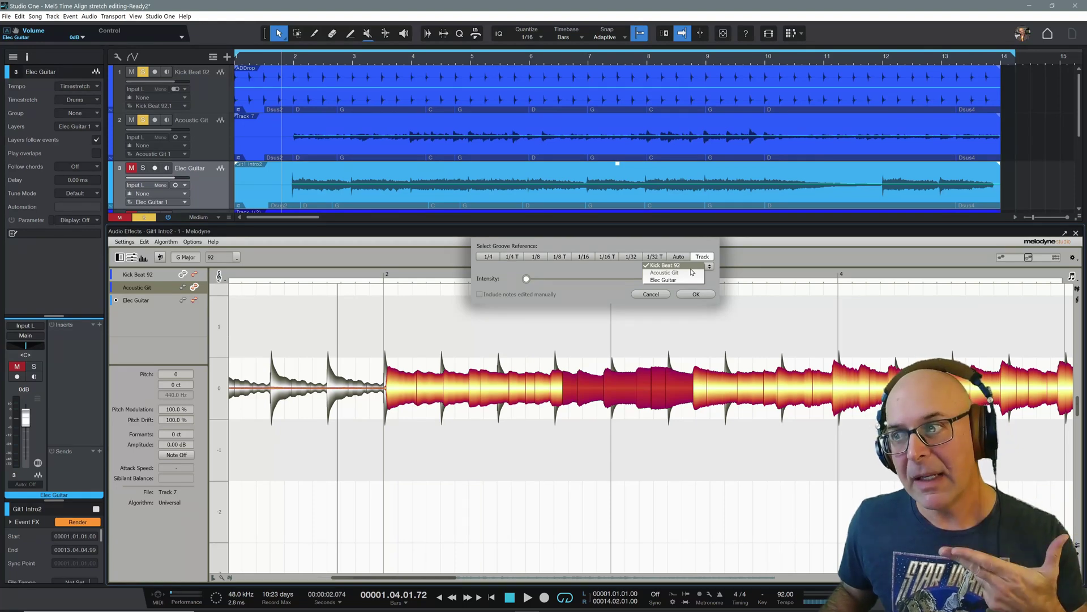
pyautogui.click(691, 268)
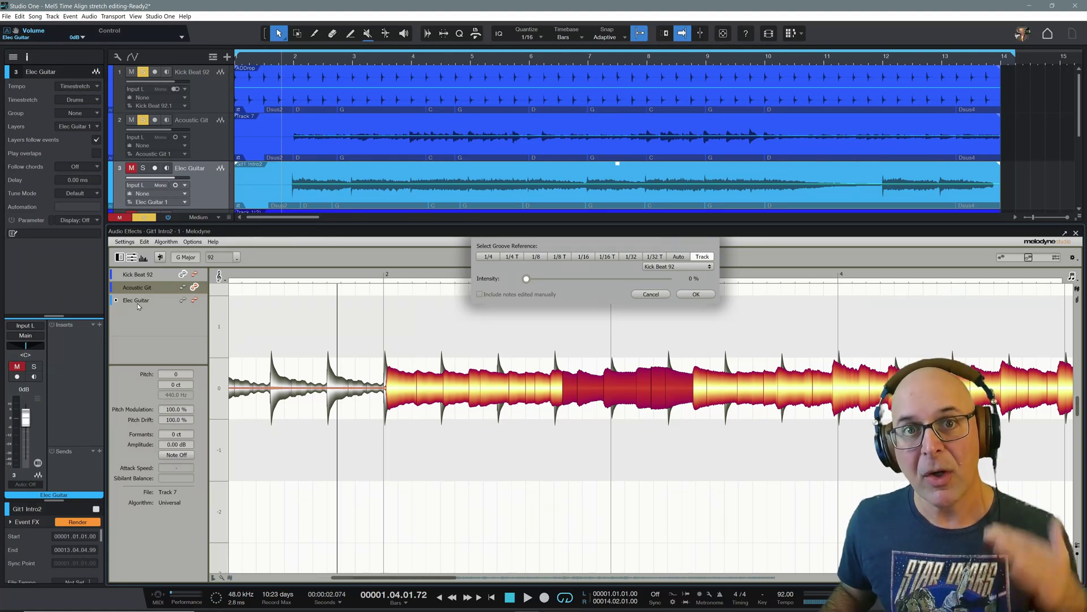
pyautogui.click(708, 267)
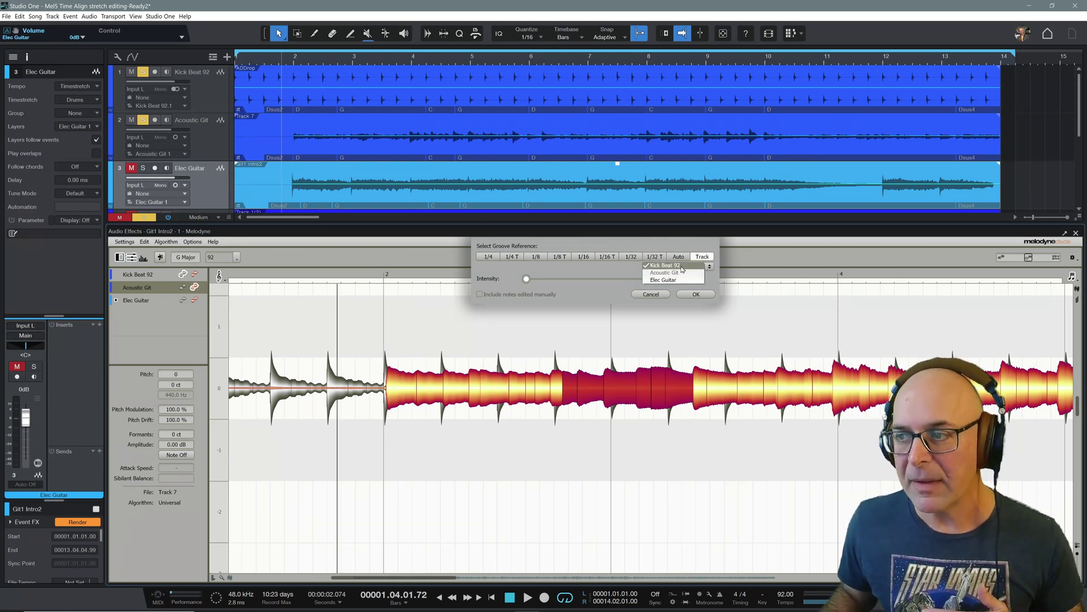
pyautogui.click(681, 266)
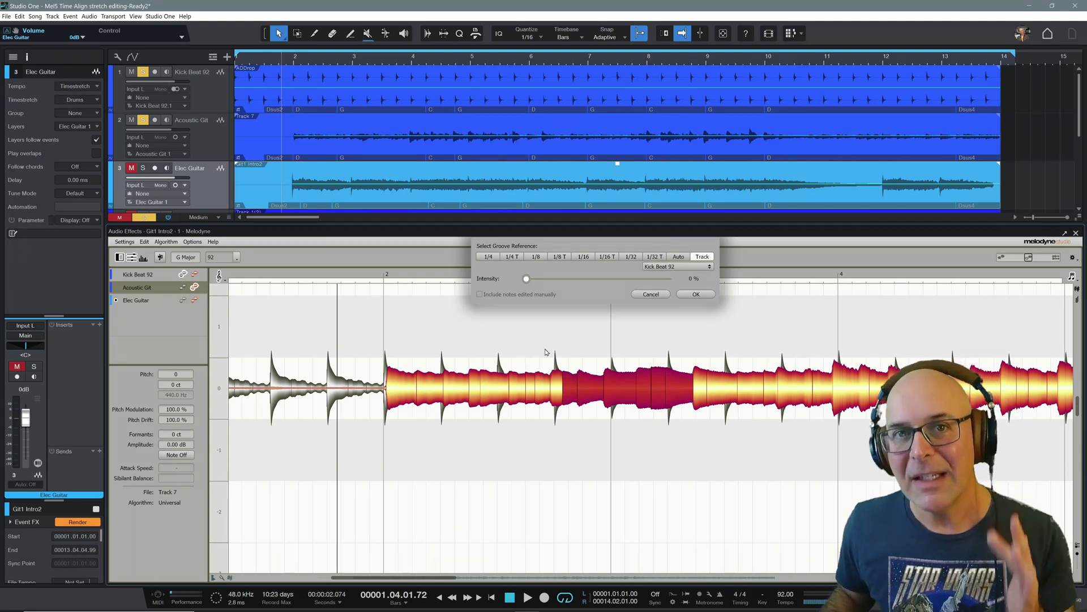
pyautogui.moveTo(526, 279); pyautogui.dragTo(491, 291)
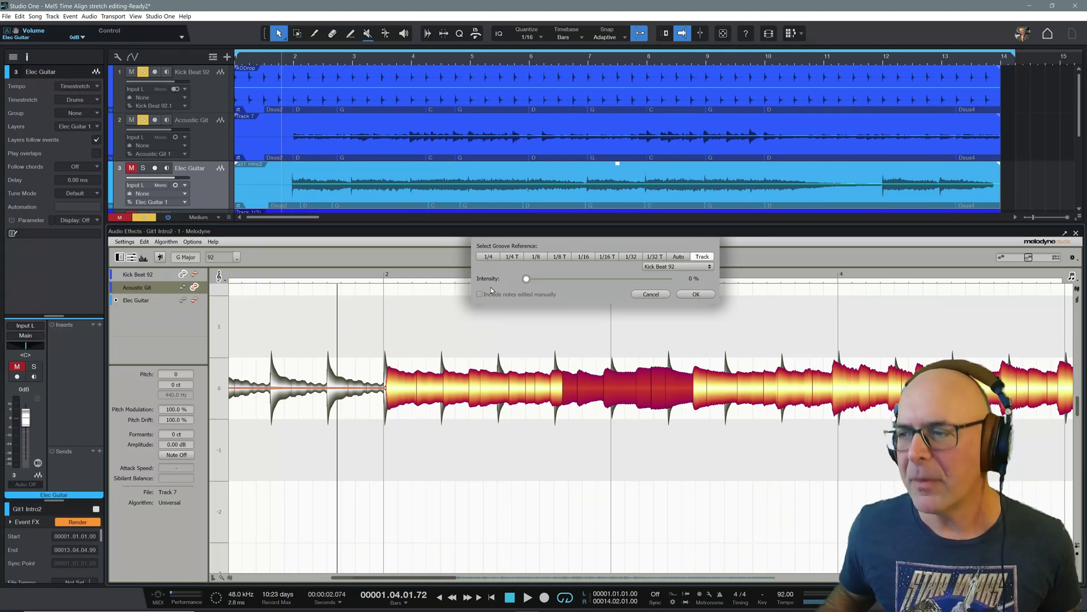
# Sweep intensity from 100% back to 0%, then audition intensities with the Auto reference
pyautogui.moveTo(526, 279); pyautogui.dragTo(669, 279)
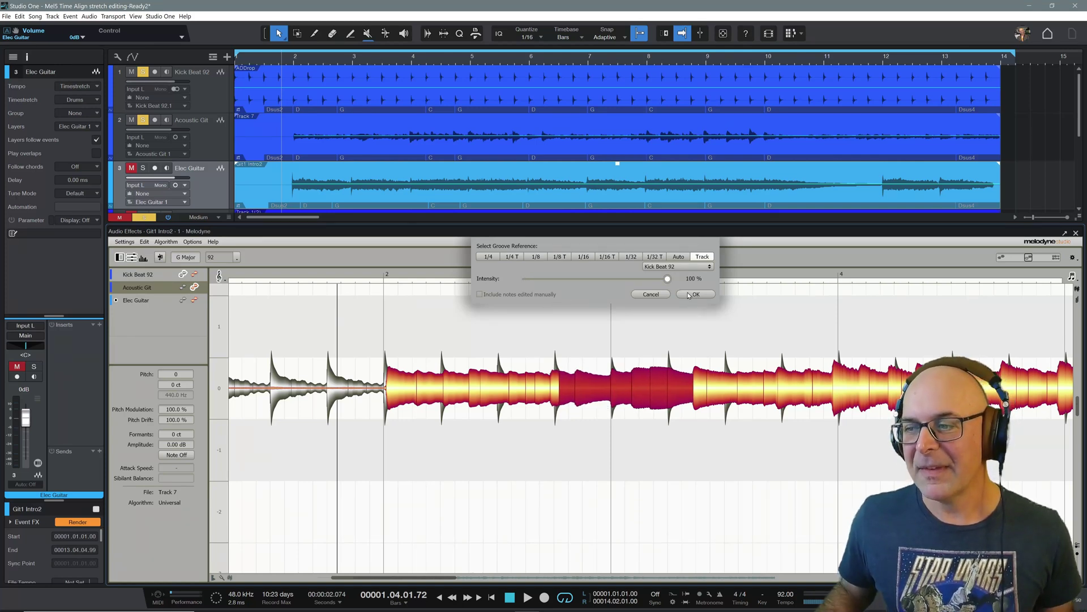
pyautogui.moveTo(668, 278); pyautogui.dragTo(466, 293)
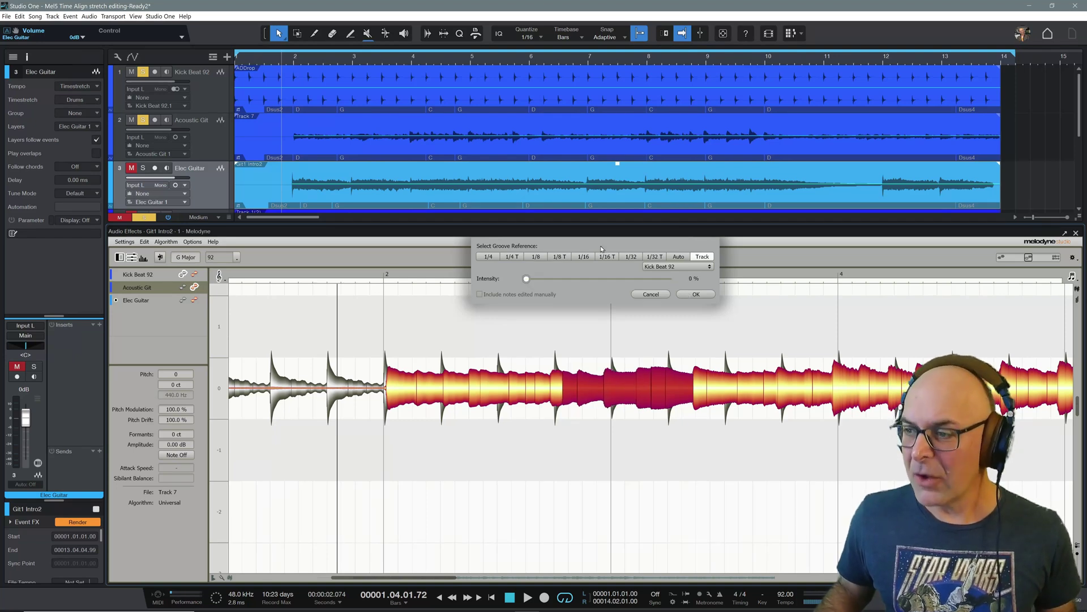
pyautogui.click(678, 256)
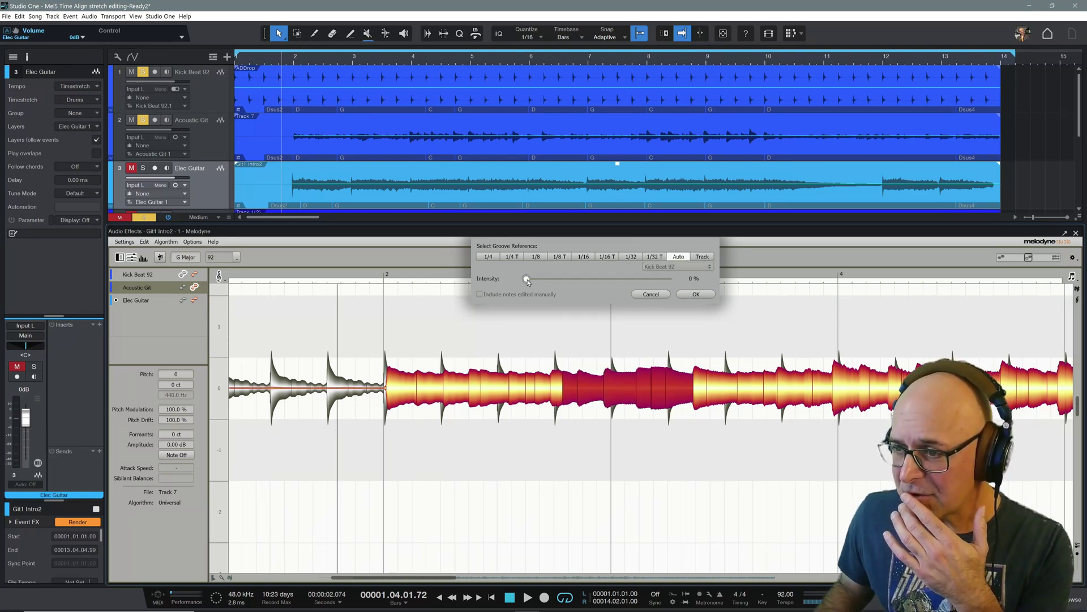
pyautogui.moveTo(526, 281); pyautogui.dragTo(484, 274)
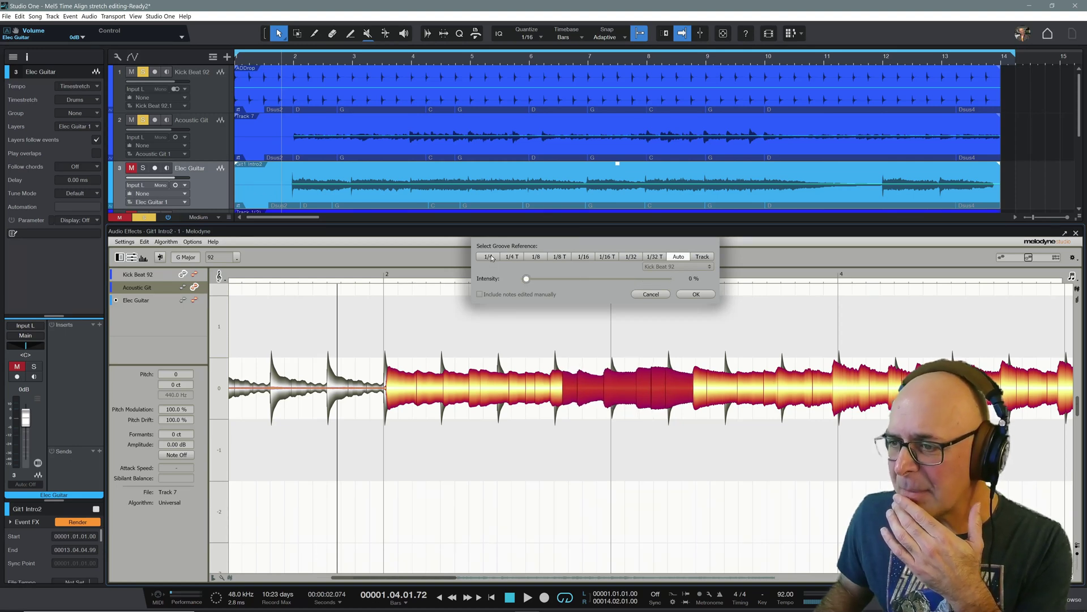
# Preview quantizing with 1/4 and Auto references, then cancel without applying
pyautogui.click(491, 257)
pyautogui.moveTo(527, 280)
pyautogui.mouseDown()
pyautogui.moveTo(664, 278)
pyautogui.moveTo(507, 287)
pyautogui.mouseUp()
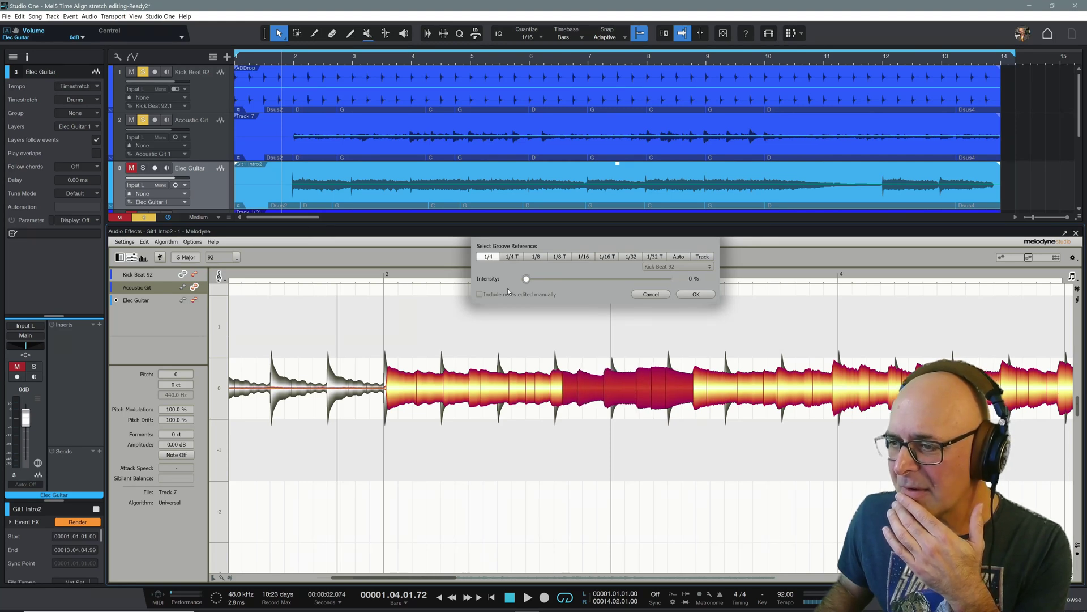
pyautogui.click(679, 256)
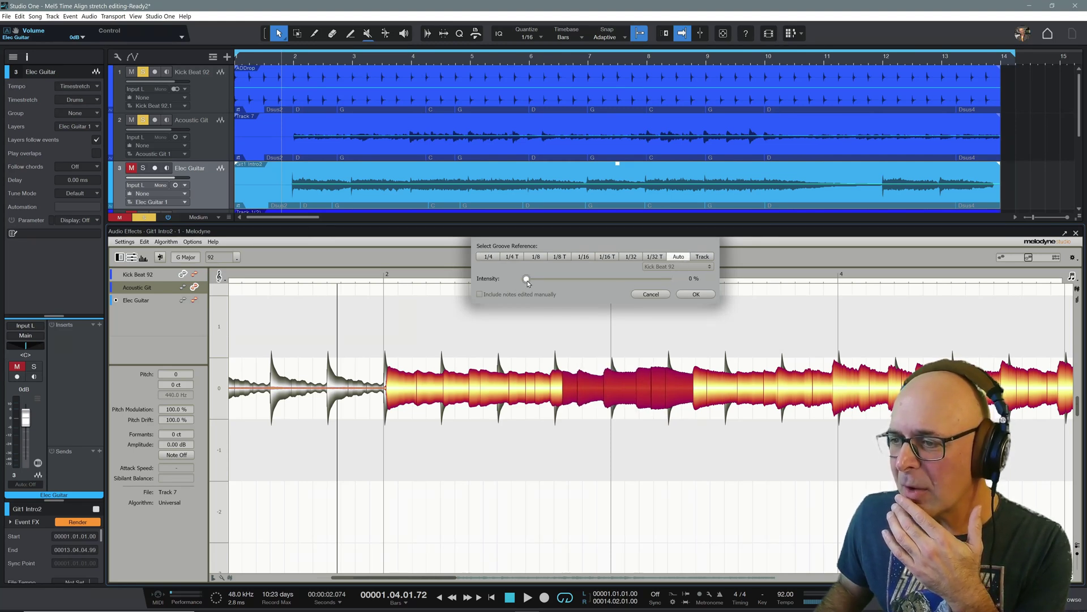
pyautogui.moveTo(527, 280); pyautogui.dragTo(552, 280)
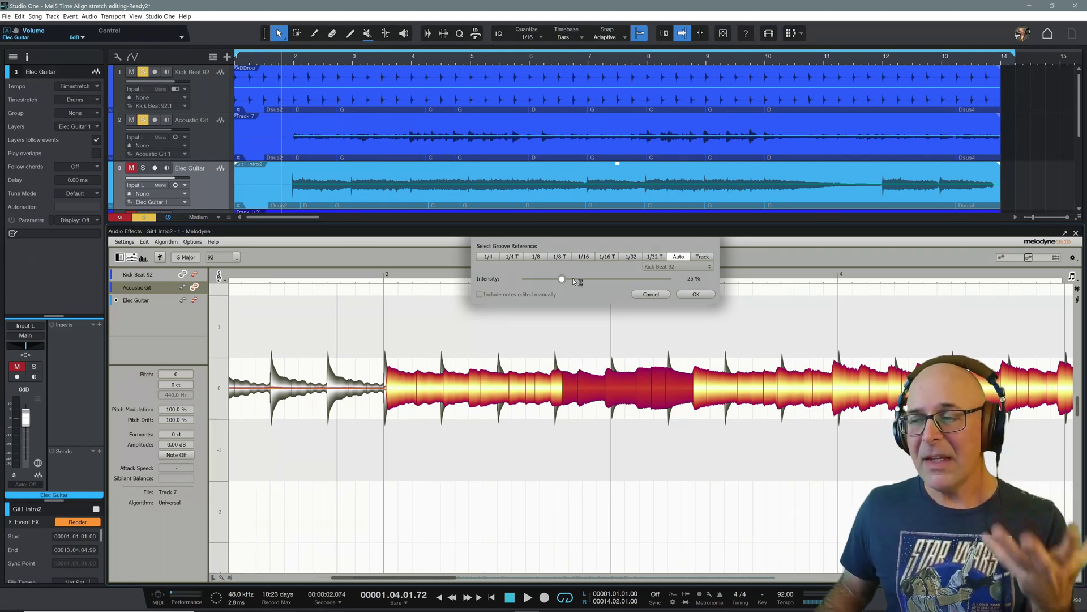
pyautogui.moveTo(563, 280); pyautogui.dragTo(507, 288)
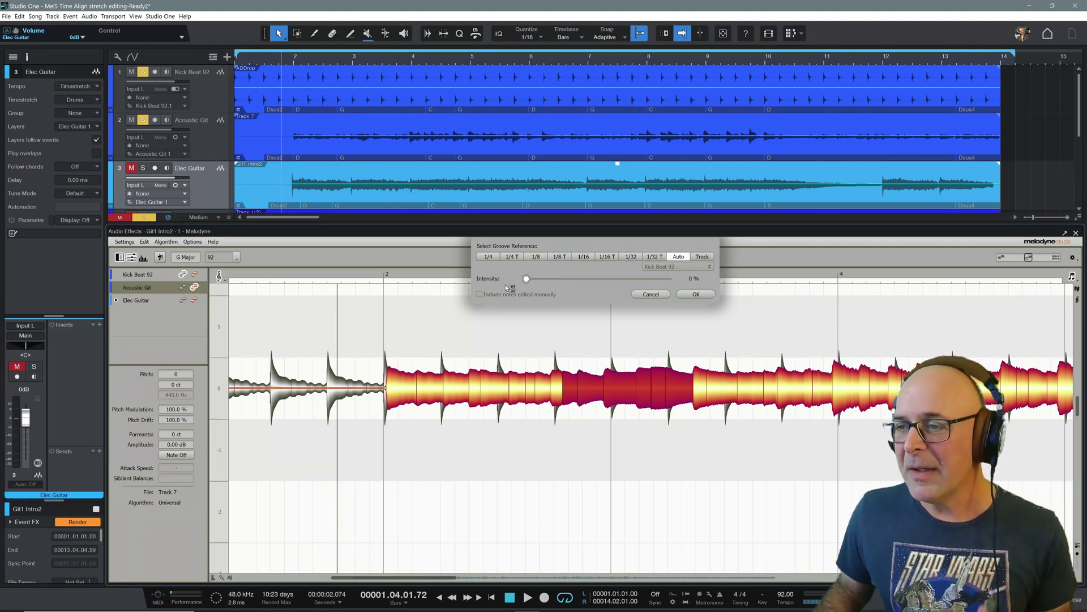
pyautogui.click(651, 294)
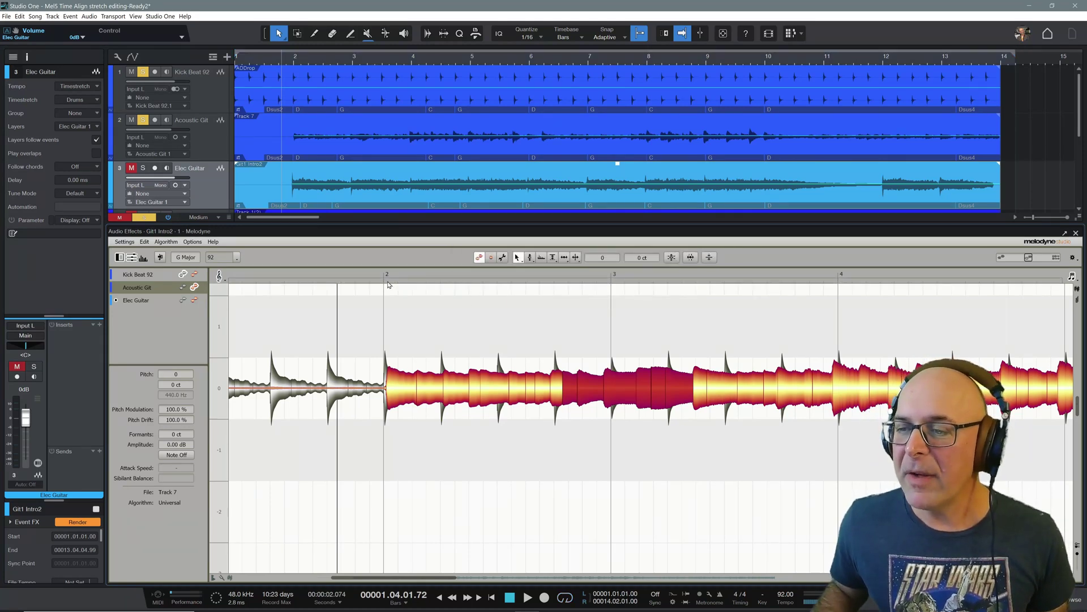
# Loop bars 2 to 4 and reopen the Quantize Time settings
pyautogui.moveTo(388, 284); pyautogui.dragTo(830, 282)
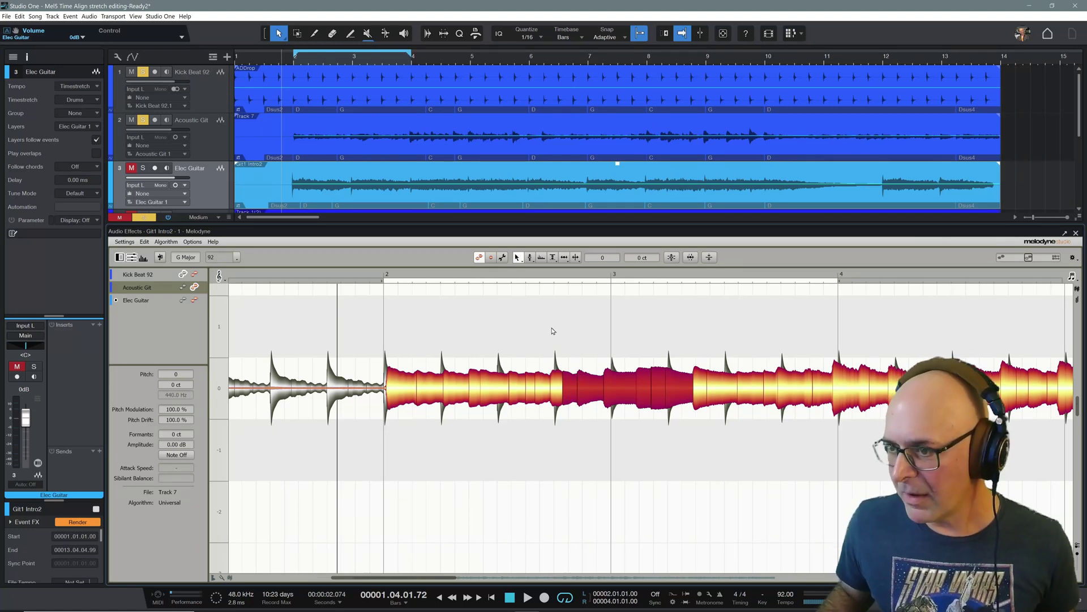
pyautogui.click(690, 257)
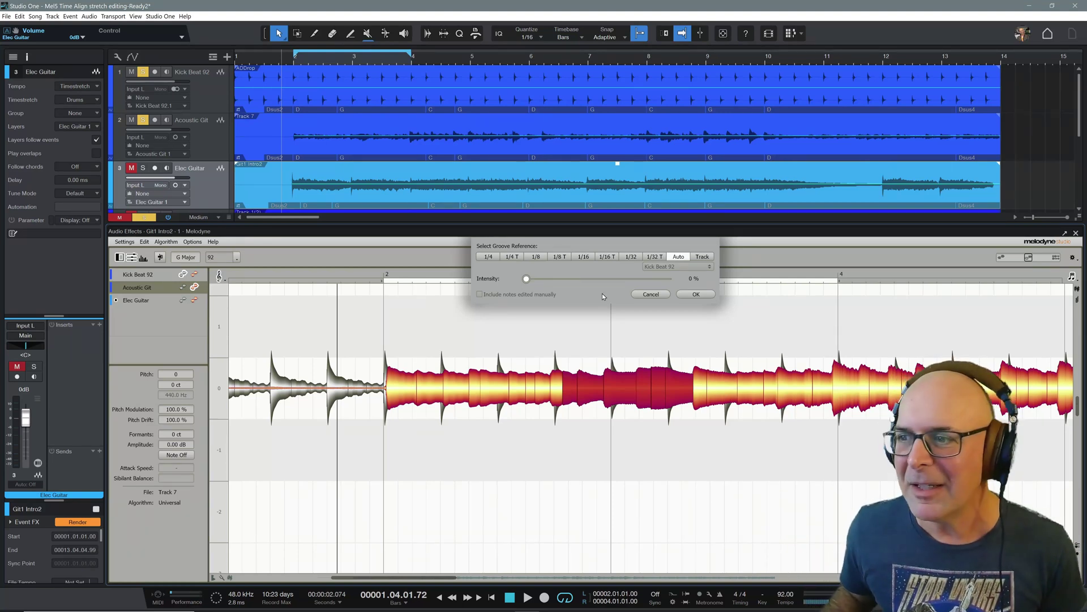
# Close the quantize settings, browse the algorithm options, then reopen Quantize Time
pyautogui.click(693, 294)
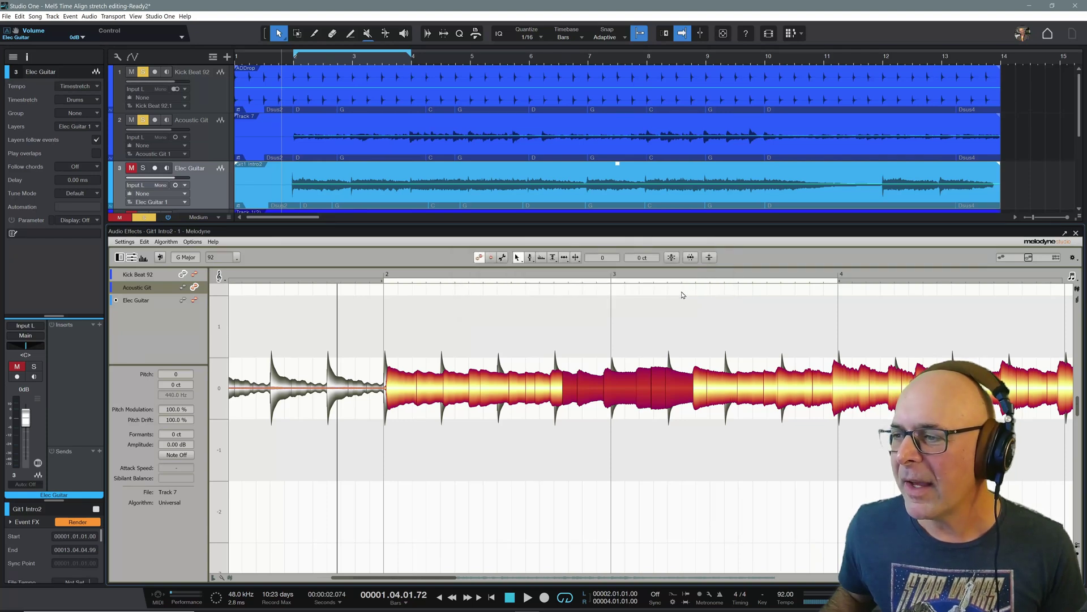
pyautogui.click(144, 242)
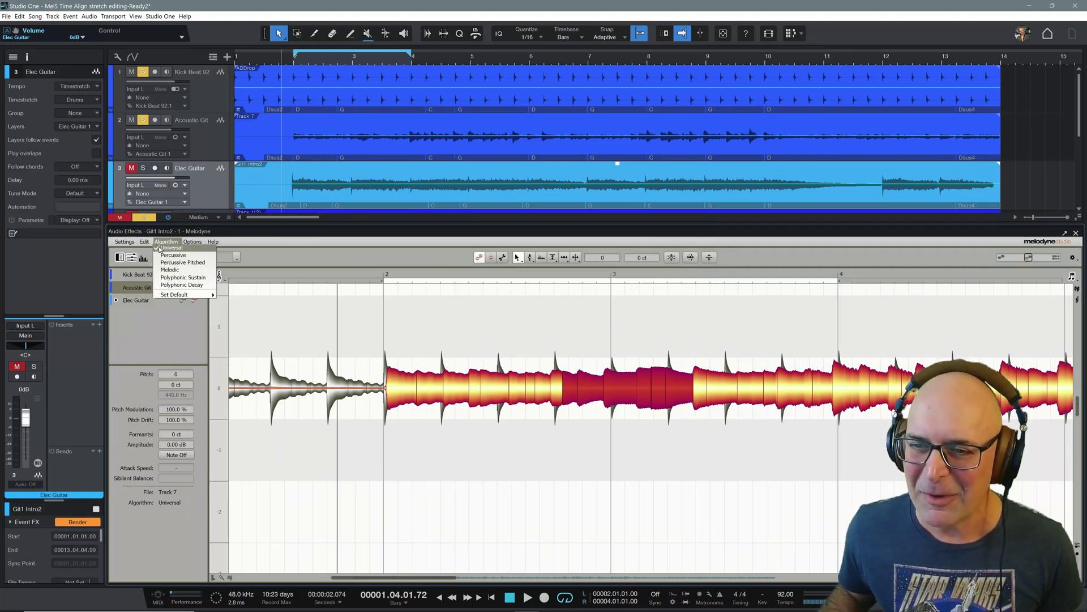
pyautogui.click(614, 310)
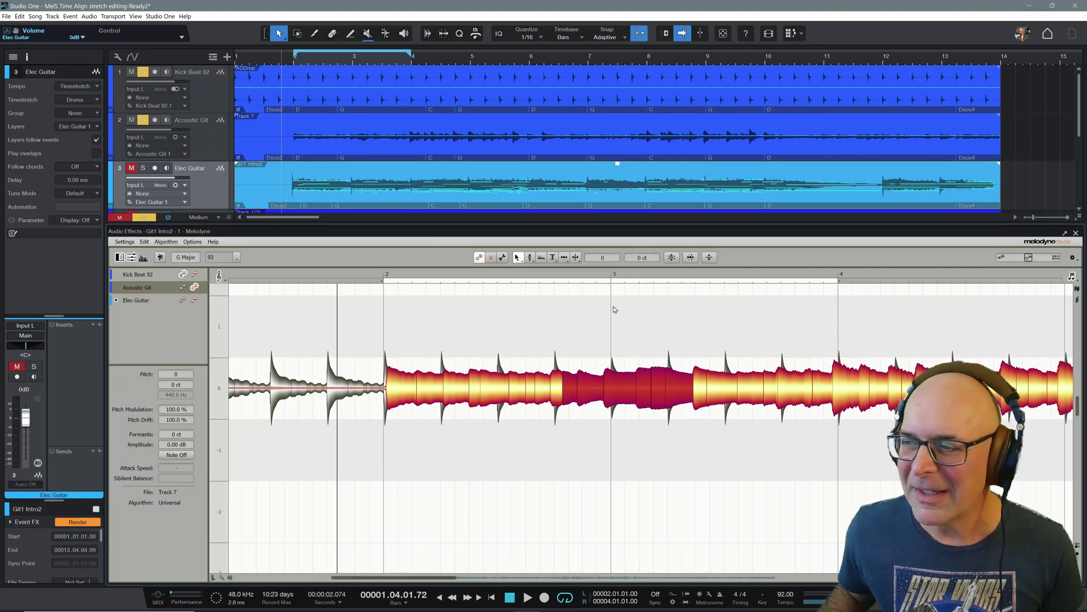
pyautogui.click(690, 257)
pyautogui.moveTo(525, 282); pyautogui.dragTo(492, 278)
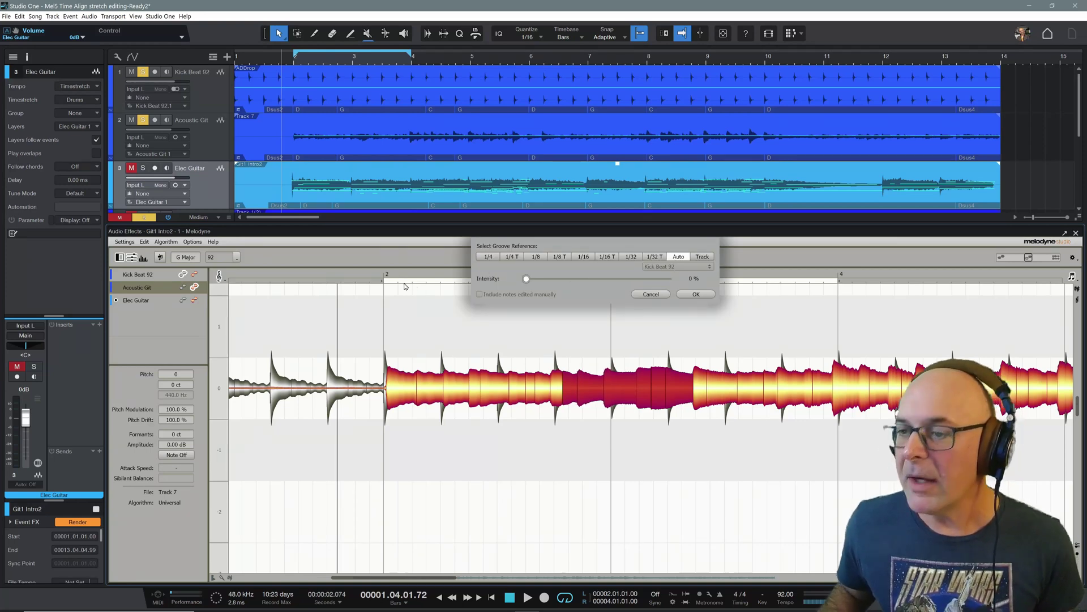
# Play the guitar while raising groove intensity, settling at about 61%
pyautogui.press('space')
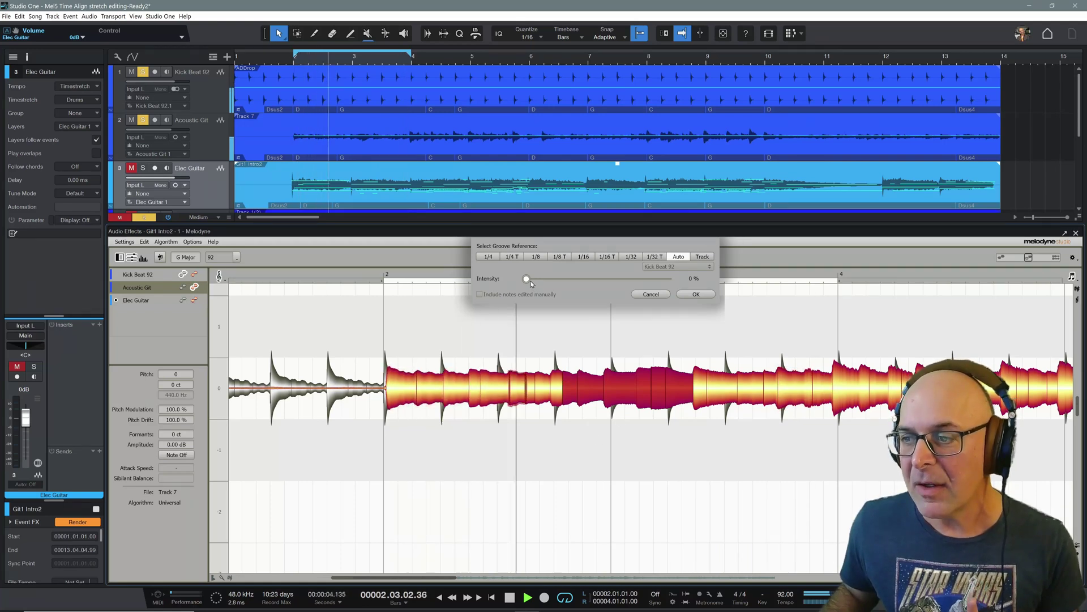
pyautogui.moveTo(544, 279); pyautogui.dragTo(619, 277)
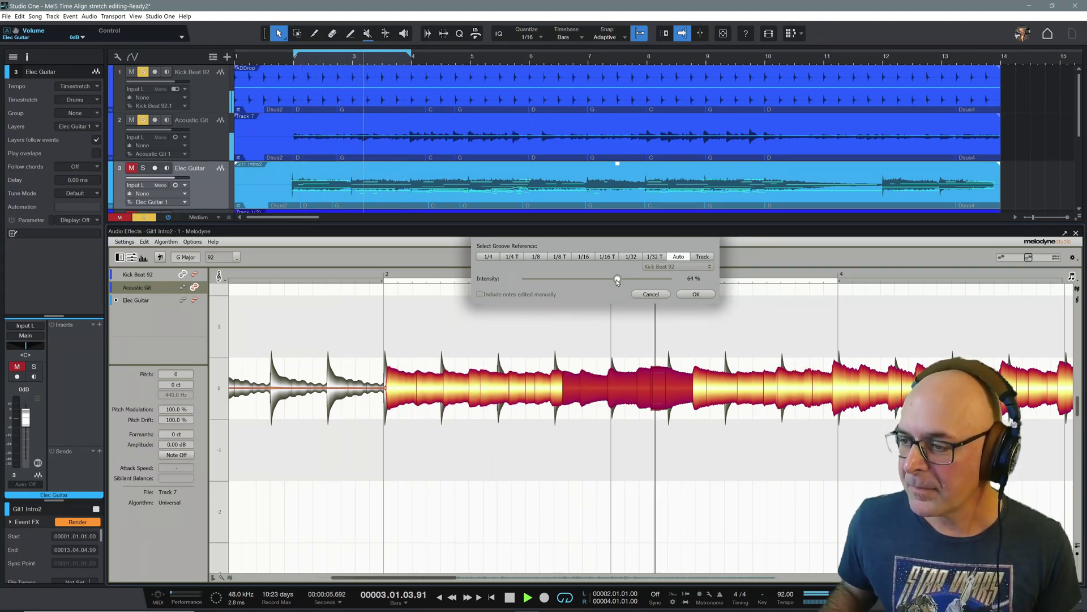
pyautogui.press('space')
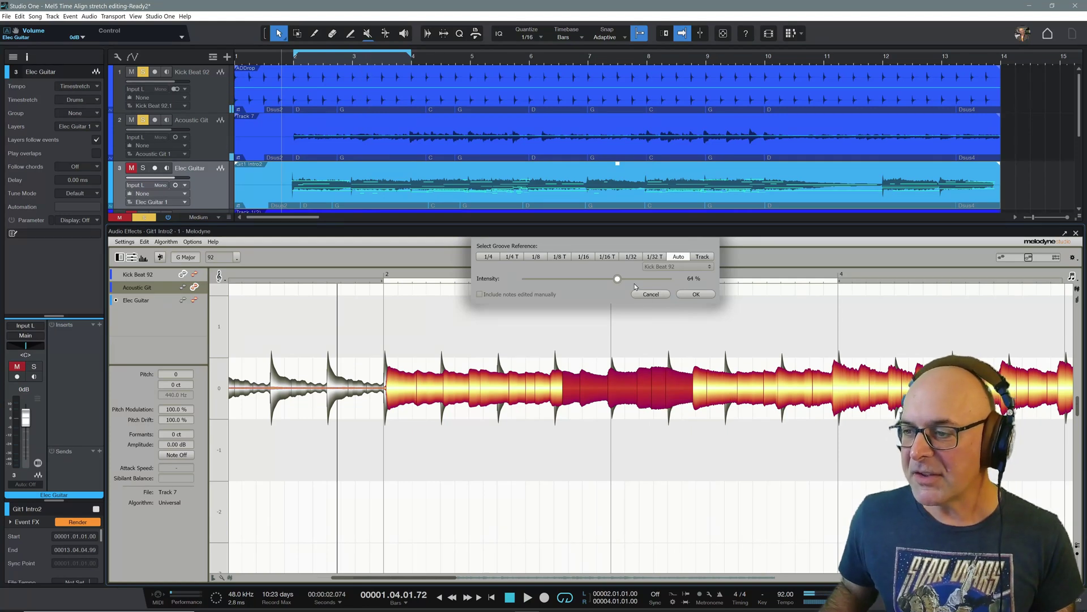
pyautogui.moveTo(617, 279)
pyautogui.mouseDown()
pyautogui.moveTo(479, 278)
pyautogui.moveTo(614, 278)
pyautogui.mouseUp()
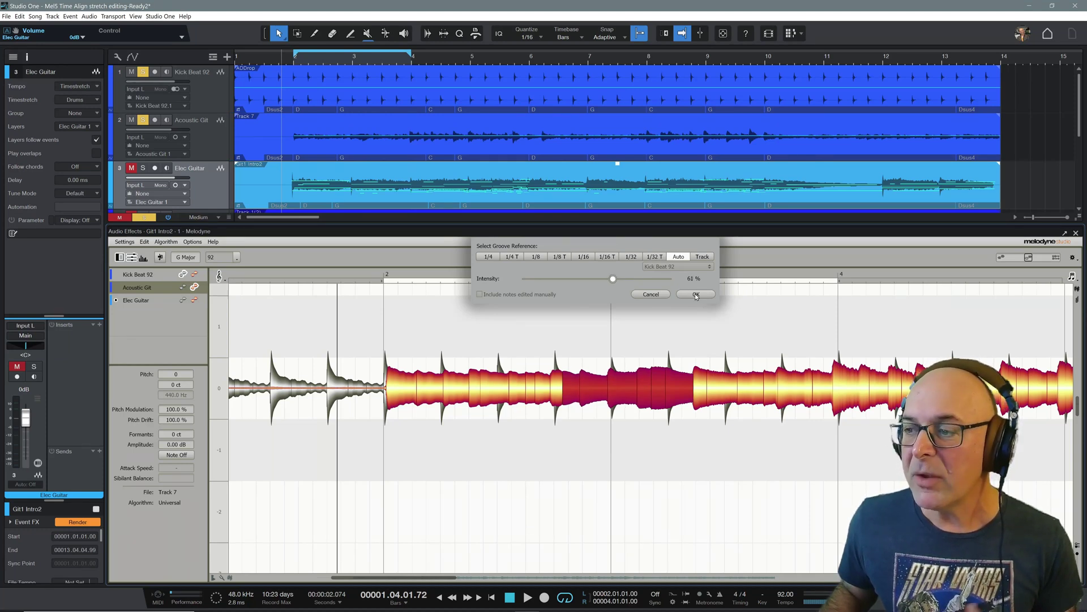
# Apply the 61% groove quantize and play back the electric guitar
pyautogui.click(695, 293)
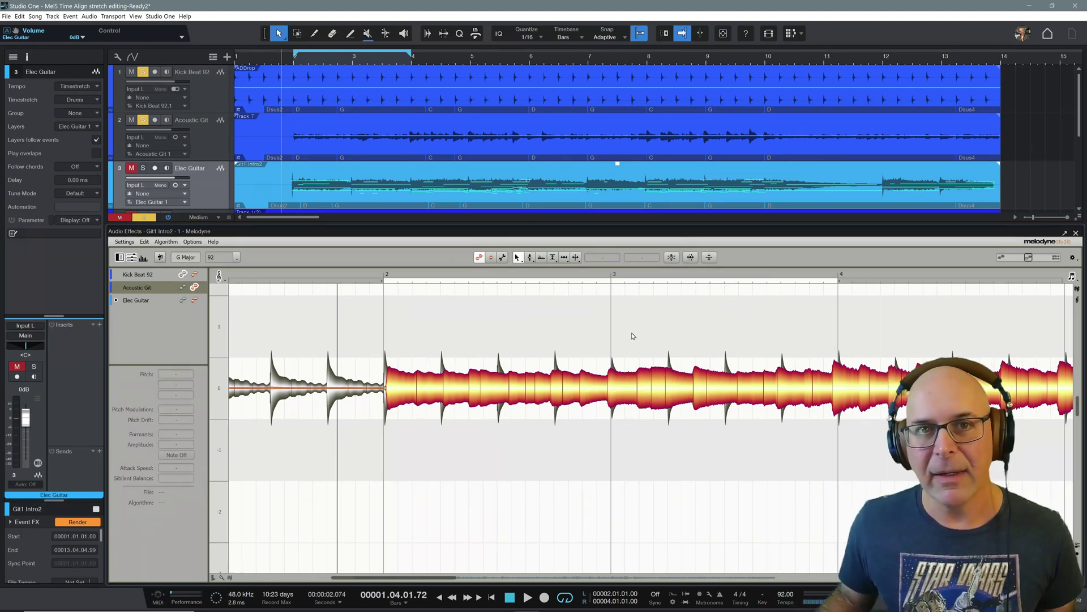
pyautogui.press('space')
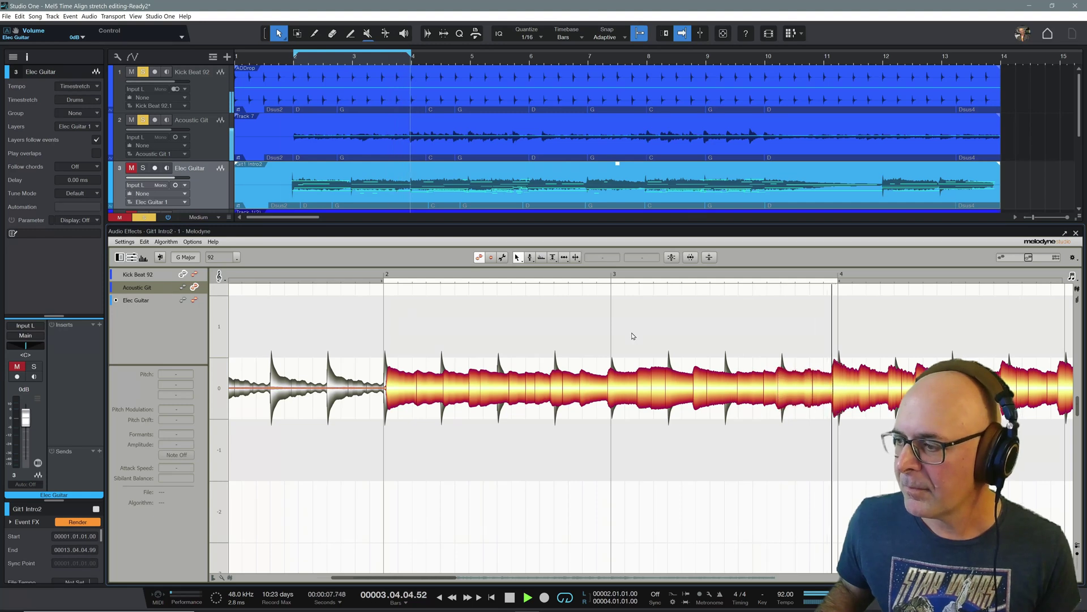
pyautogui.press('space')
# Unmute and solo Elec Guitar, unsolo and mute Acoustic Git
pyautogui.click(131, 168)
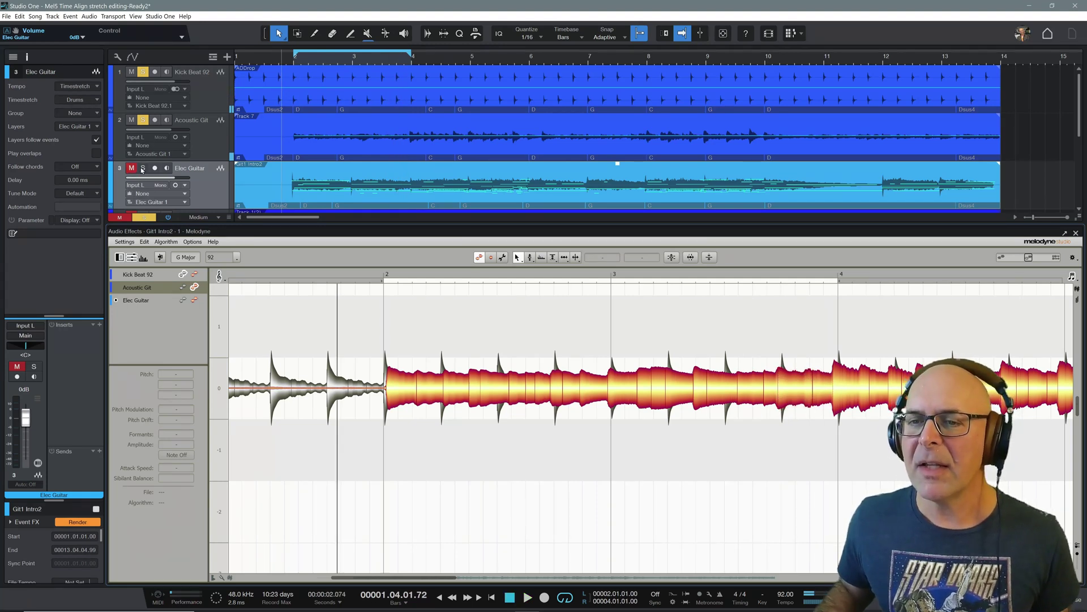
pyautogui.click(142, 167)
pyautogui.click(142, 119)
pyautogui.click(131, 119)
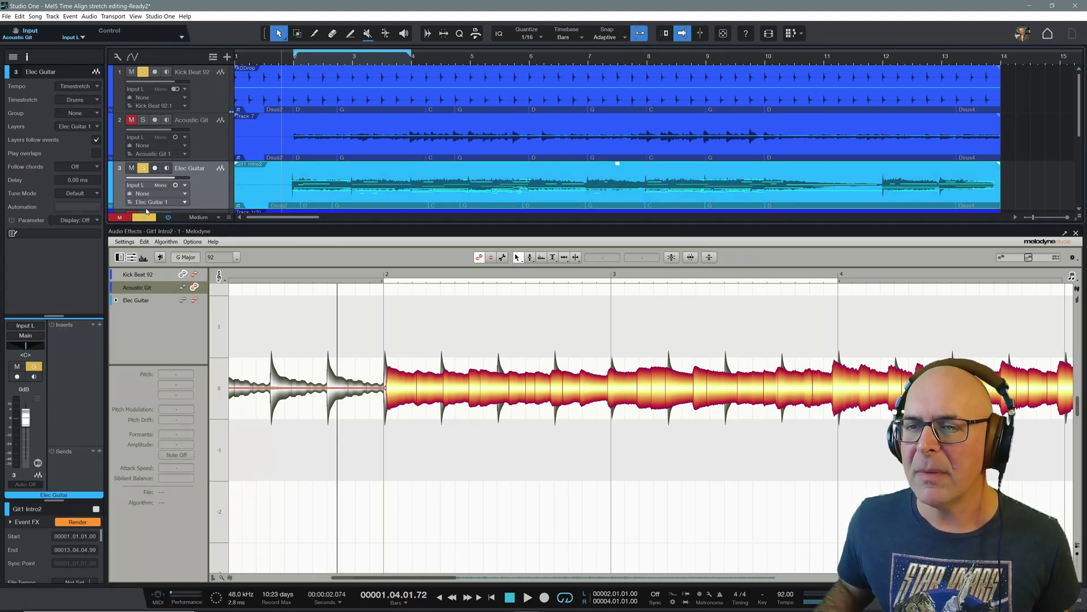
# Re-detect the Elec Guitar with the Percussive algorithm and play it back
pyautogui.click(195, 300)
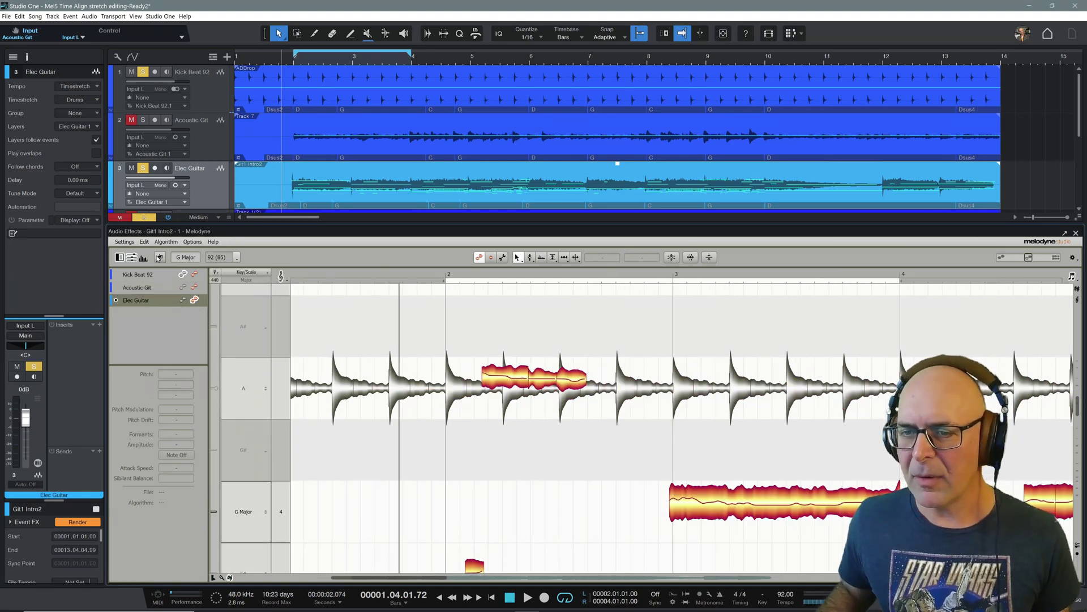
pyautogui.click(166, 241)
pyautogui.click(163, 254)
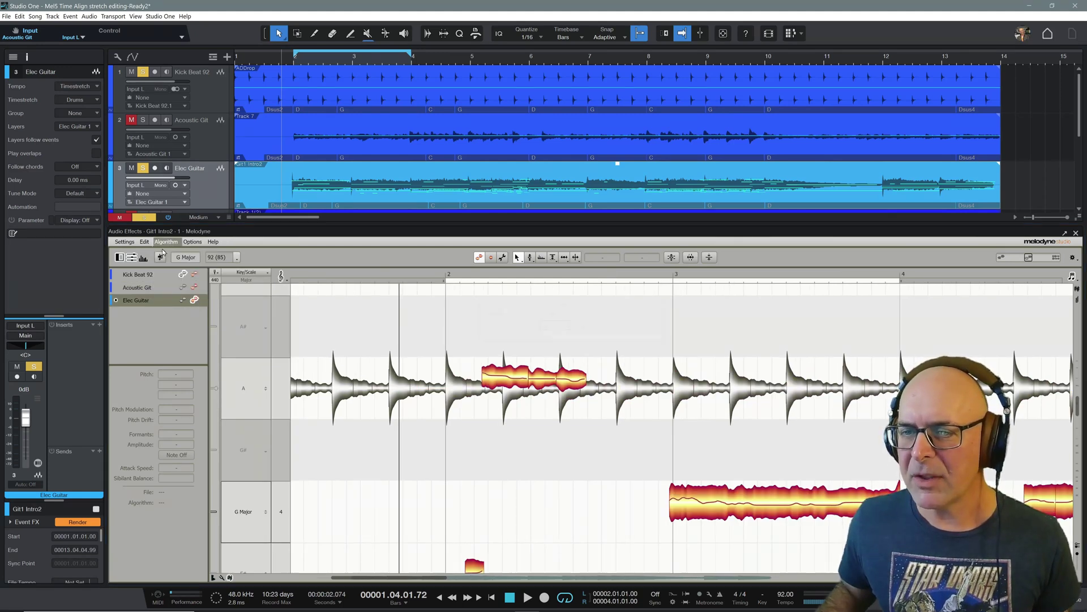
pyautogui.click(557, 331)
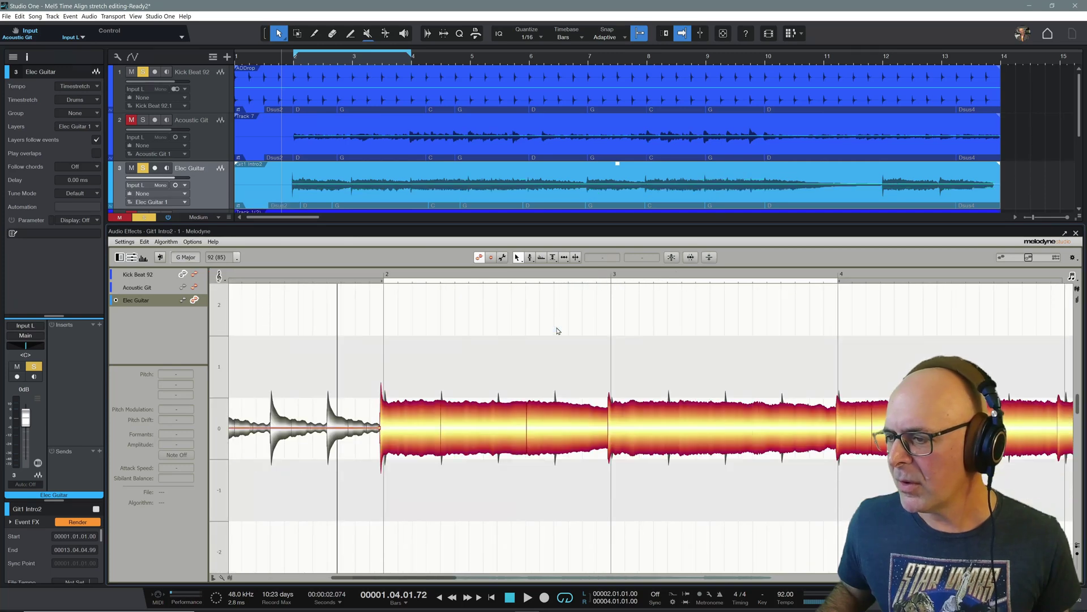
pyautogui.scroll(-2, 493, 356)
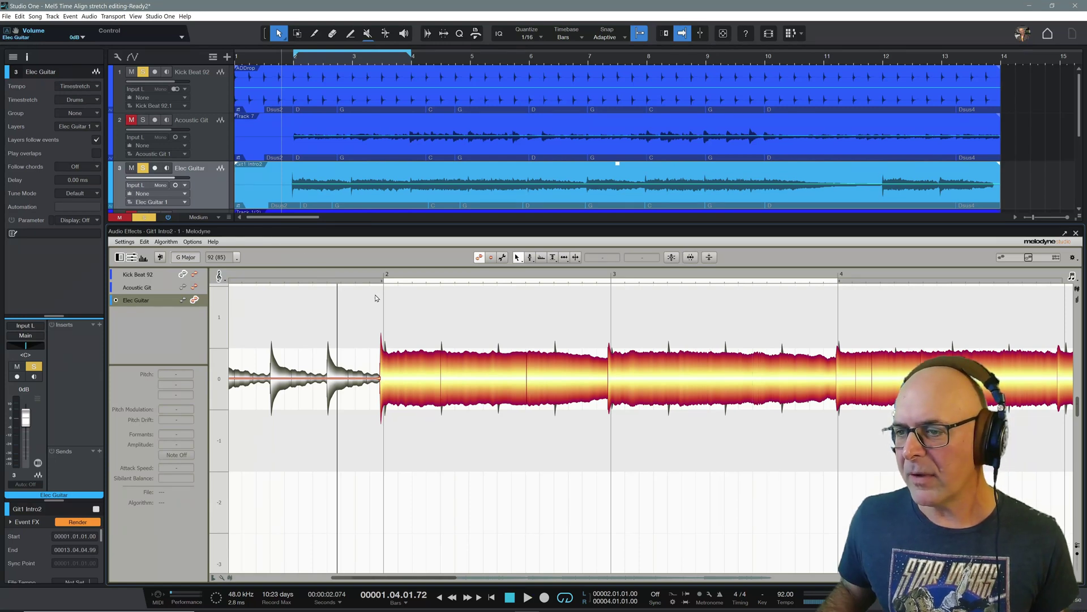
pyautogui.press('space')
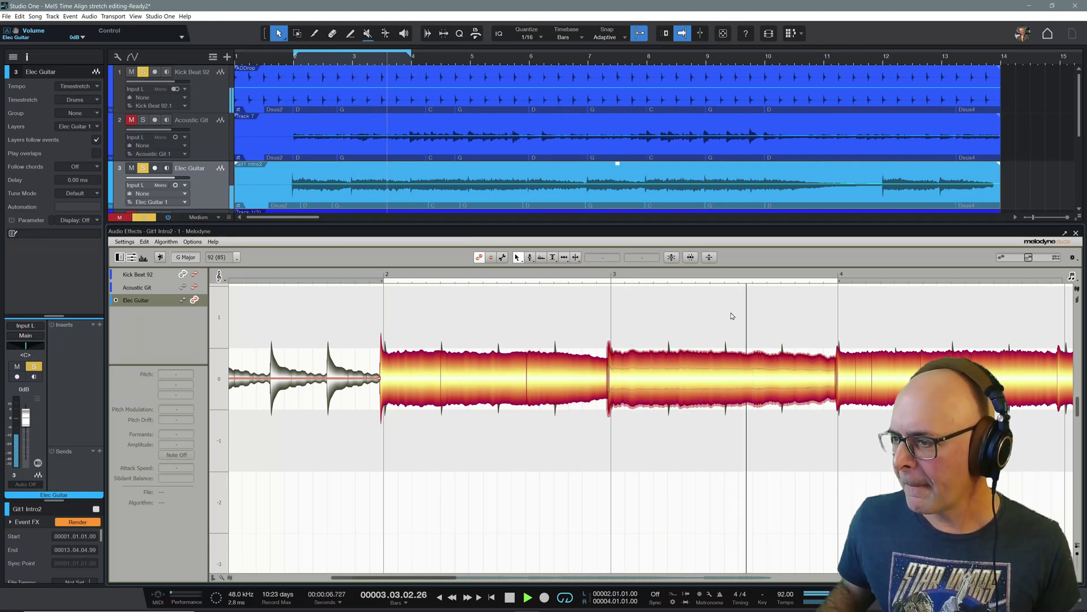
# Select the guitar blobs in bars 2–4, preview groove intensity, then cancel
pyautogui.press('space')
pyautogui.moveTo(415, 308); pyautogui.dragTo(815, 481)
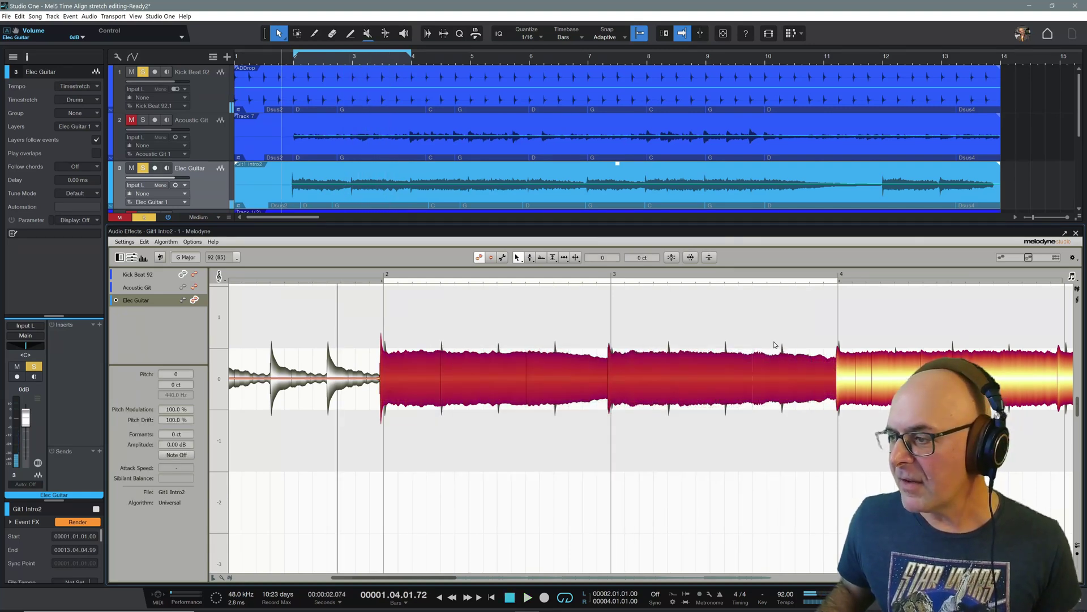
pyautogui.click(690, 257)
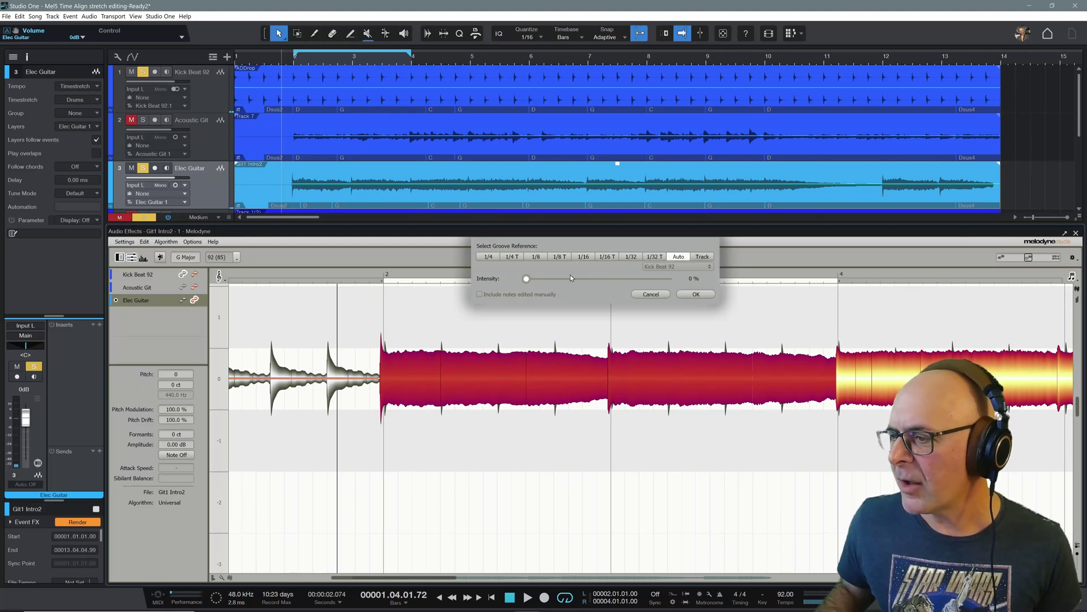
pyautogui.moveTo(527, 278); pyautogui.dragTo(611, 278)
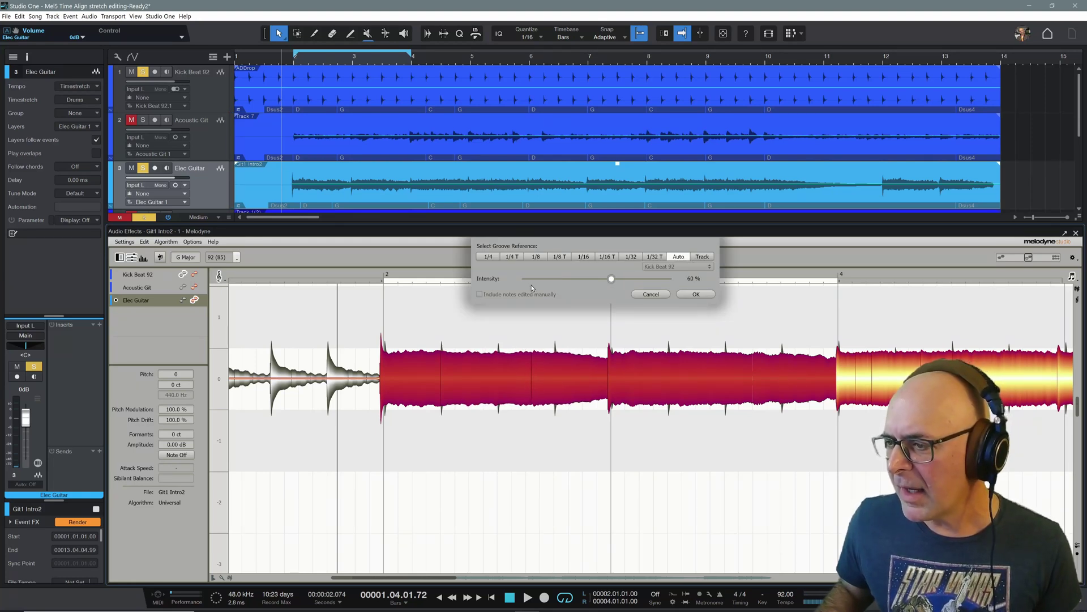
pyautogui.moveTo(531, 284); pyautogui.dragTo(488, 284)
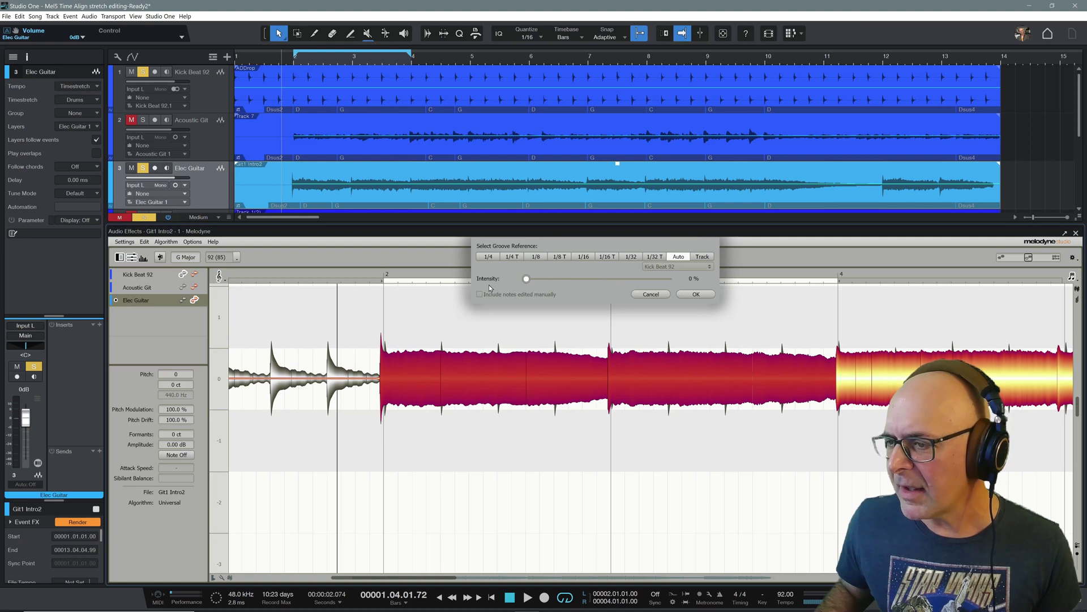
pyautogui.click(650, 294)
# Quantize the middle guitar note to the Kick Beat 92 groove and confirm
pyautogui.click(640, 397)
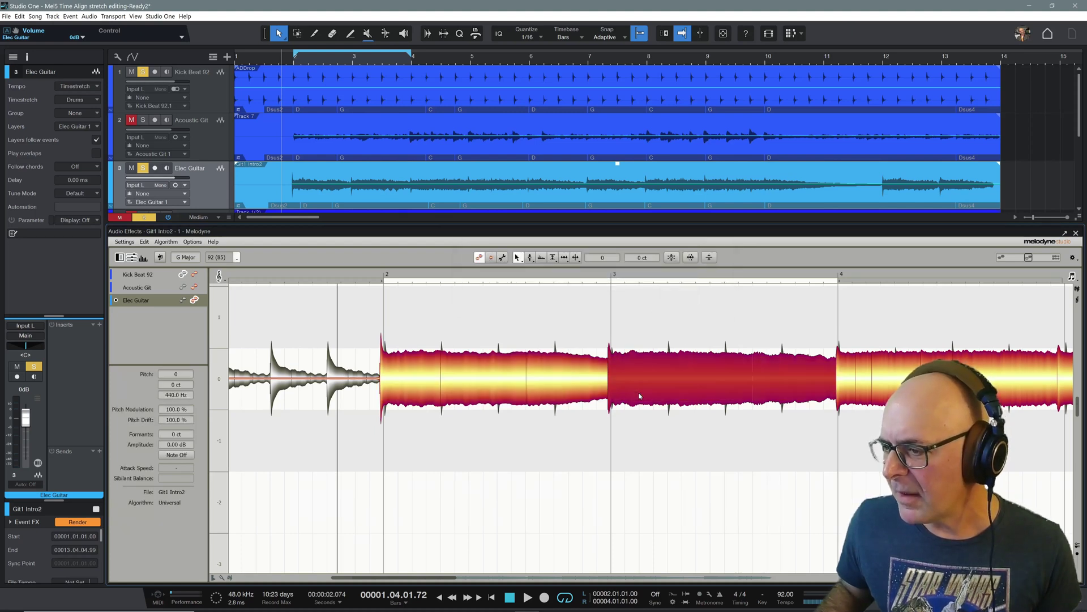
pyautogui.click(691, 257)
pyautogui.moveTo(545, 281)
pyautogui.mouseDown()
pyautogui.moveTo(637, 279)
pyautogui.moveTo(526, 279)
pyautogui.moveTo(552, 278)
pyautogui.mouseUp()
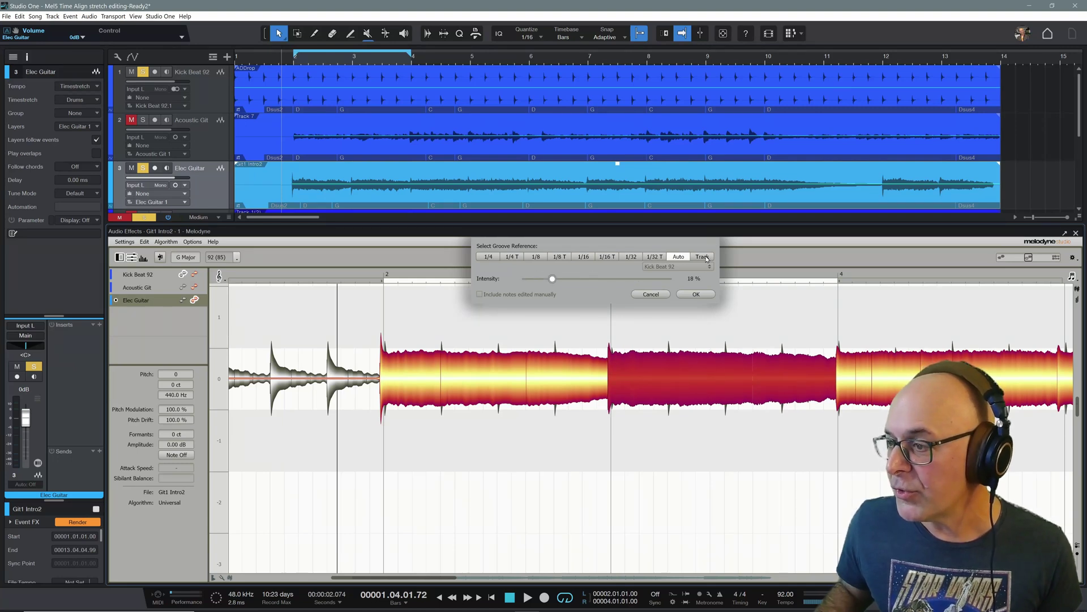
pyautogui.click(705, 257)
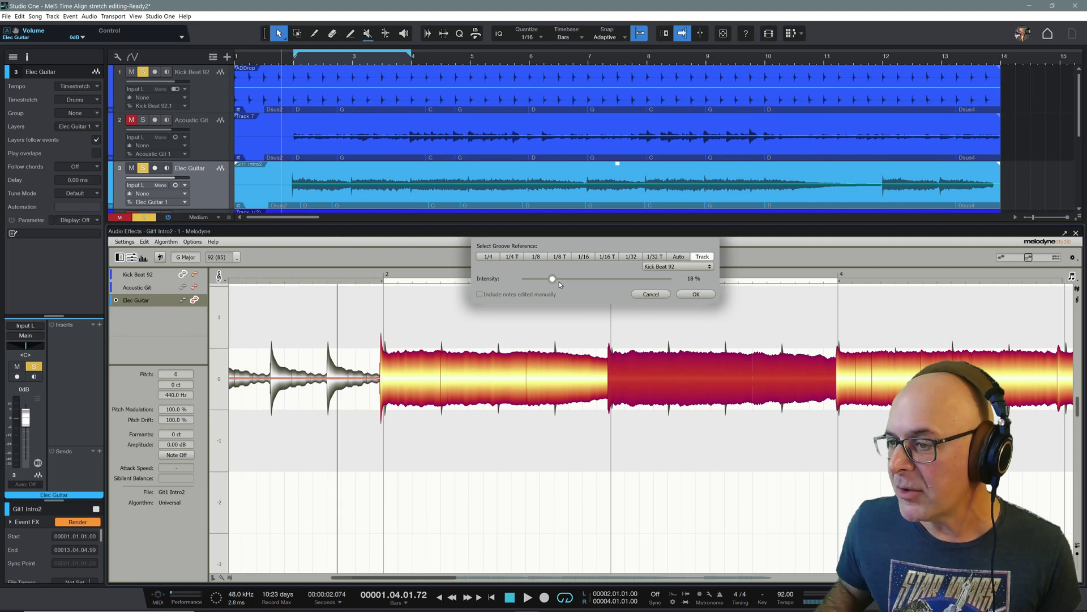
pyautogui.moveTo(554, 279); pyautogui.dragTo(501, 278)
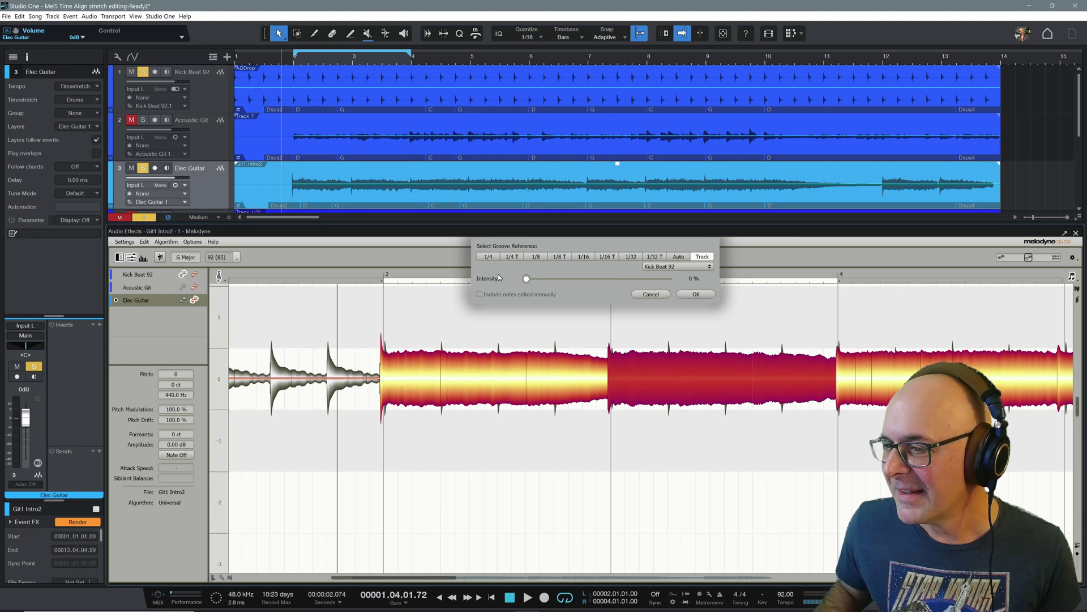
pyautogui.click(691, 294)
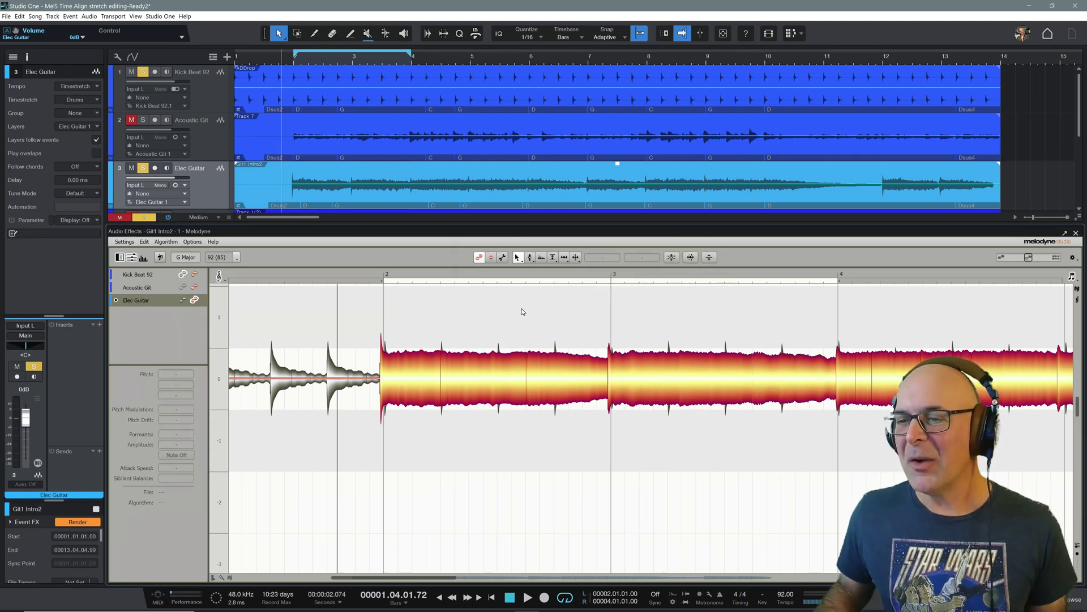
# Select the first note at bar 2 and preview 100% quantize against Kick Beat 92
pyautogui.click(407, 382)
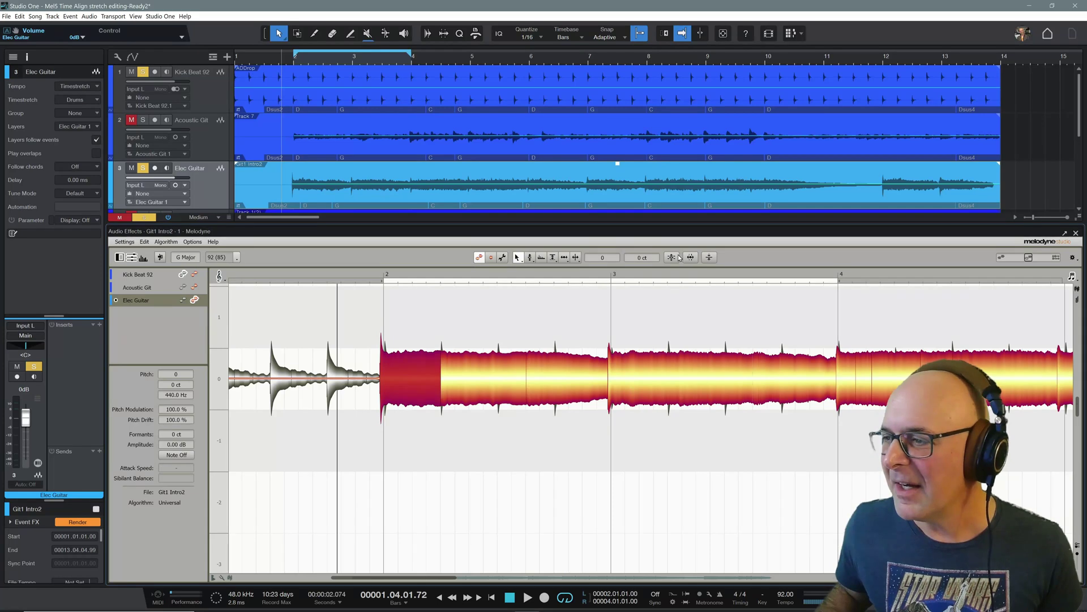
pyautogui.click(674, 257)
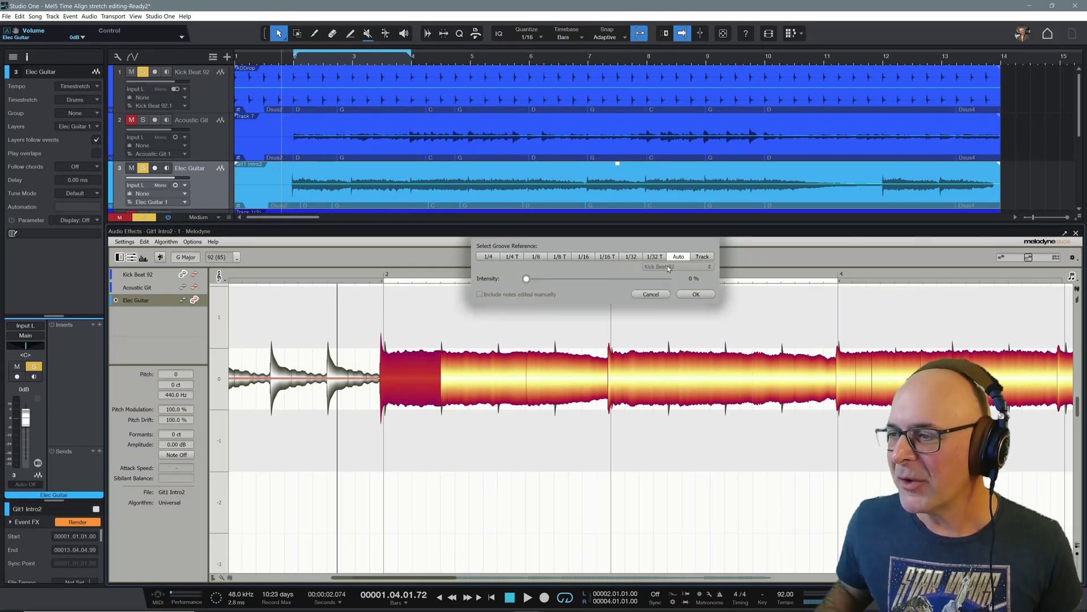
pyautogui.click(701, 257)
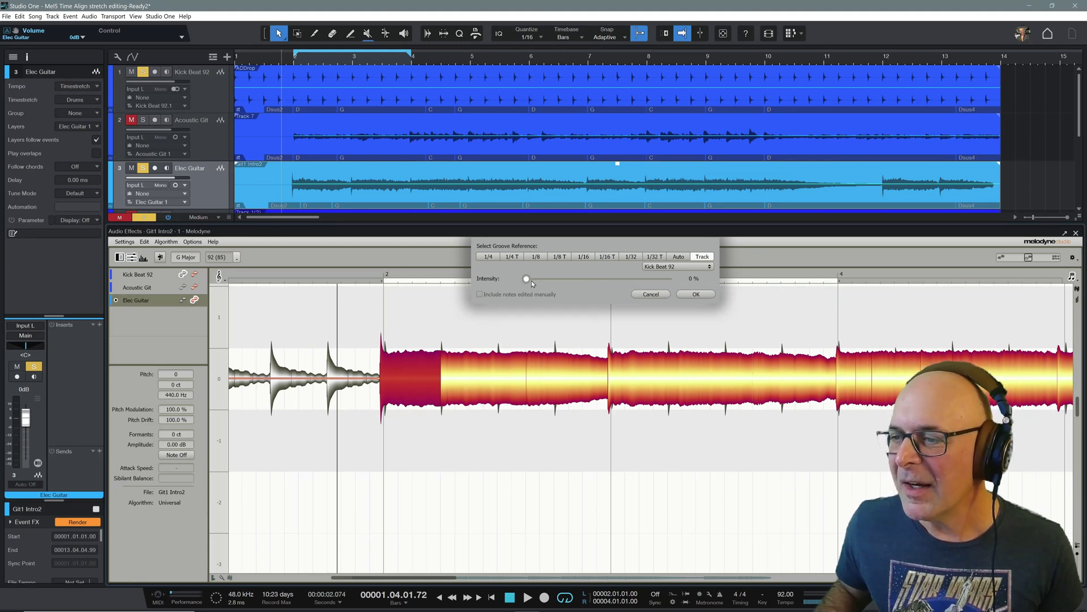
pyautogui.moveTo(531, 280); pyautogui.dragTo(702, 283)
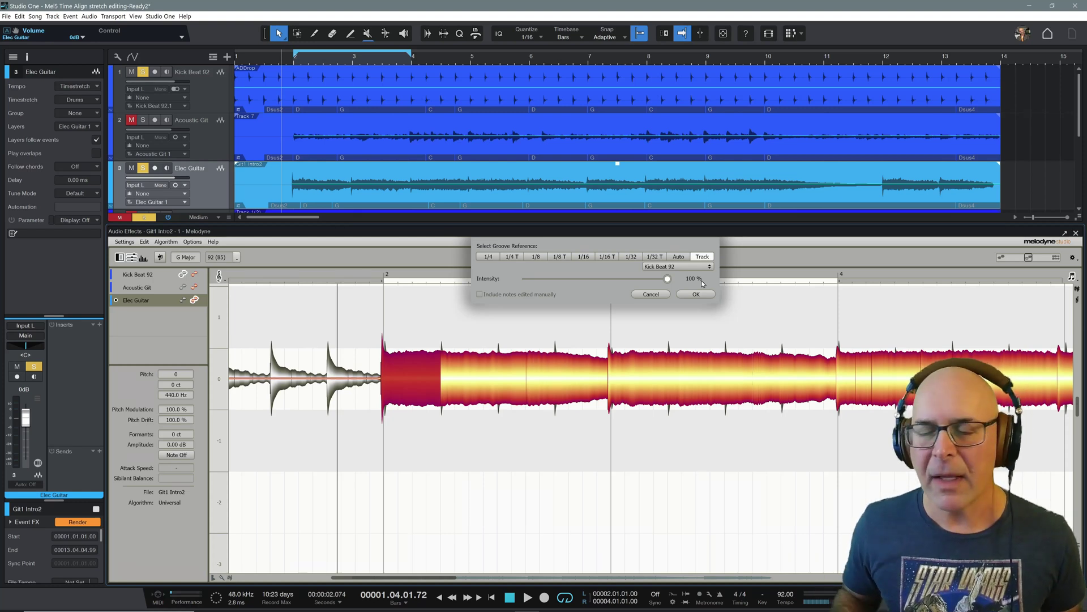
# Cancel the 100% Kick Beat 92 quantize and deselect the guitar notes
pyautogui.click(655, 293)
pyautogui.click(656, 297)
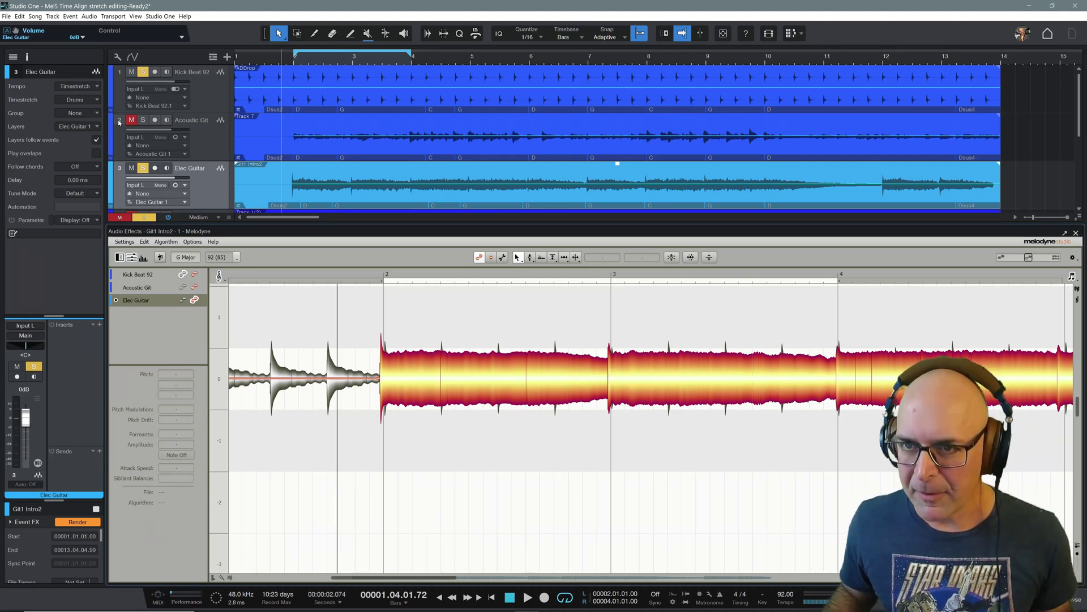
# Solo the Acoustic Git track and enable Acoustic Git and Elec Guitar in Melodyne's track list
pyautogui.click(143, 120)
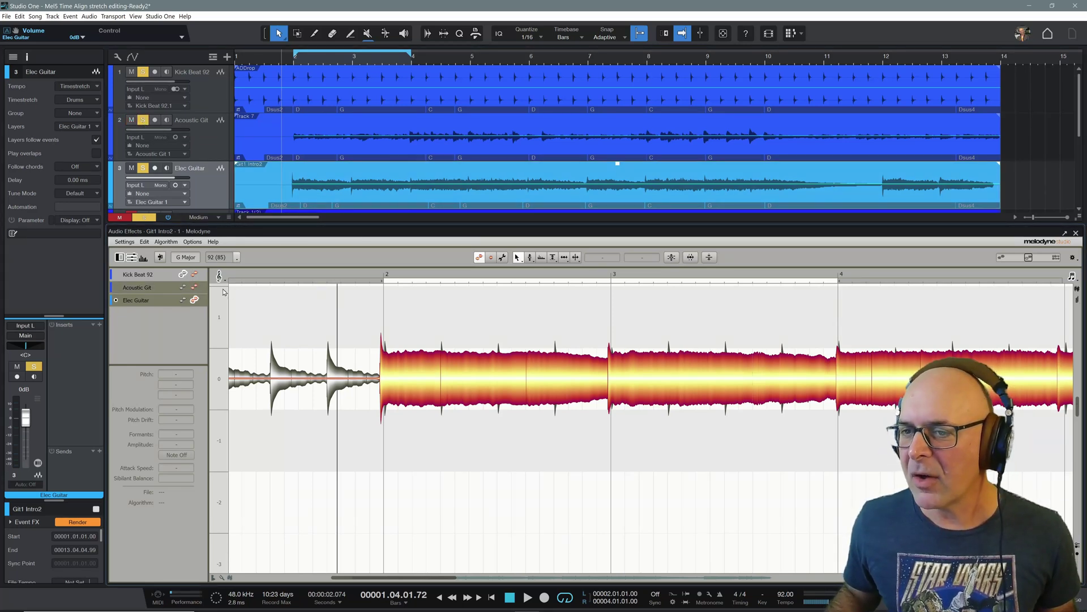
pyautogui.click(196, 288)
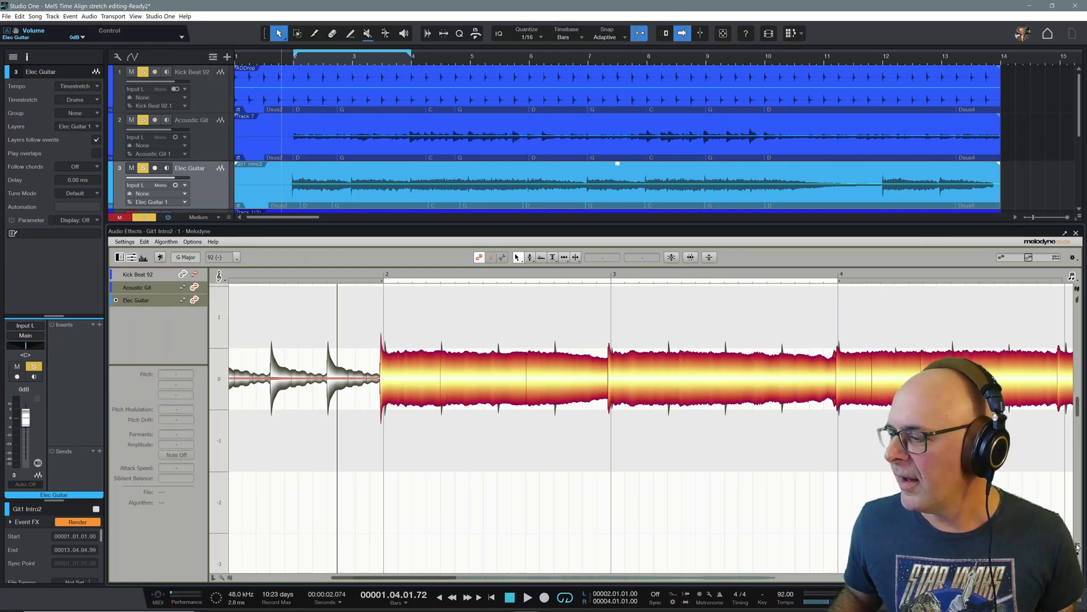
pyautogui.click(195, 300)
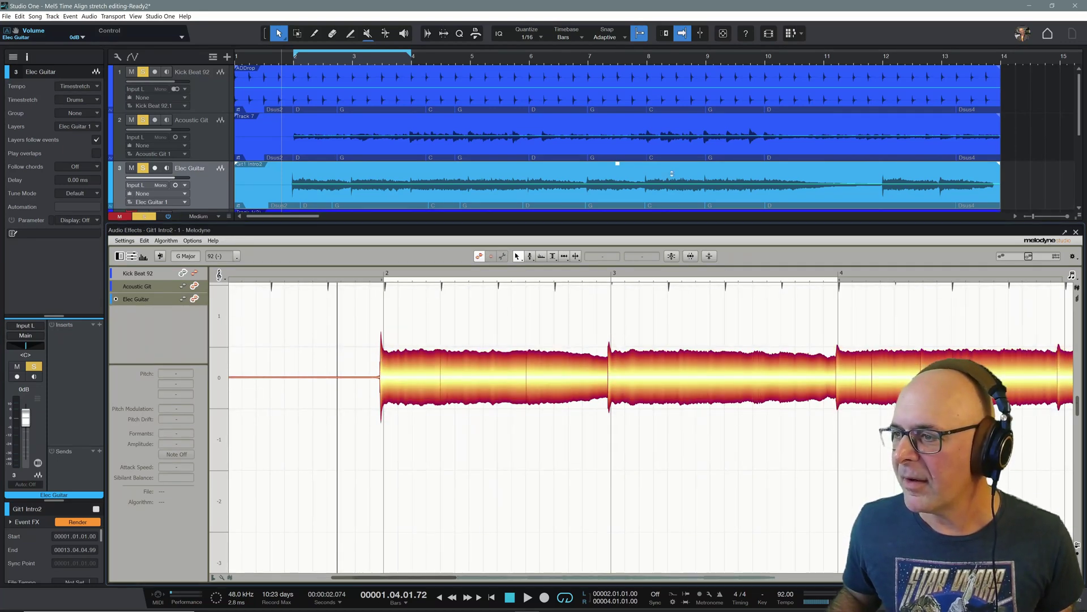
# Enlarge the Melodyne editor, toggle Spread Unison Tracks, and shrink the blob size
pyautogui.moveTo(676, 224); pyautogui.dragTo(637, 125)
pyautogui.scroll(6, 531, 284)
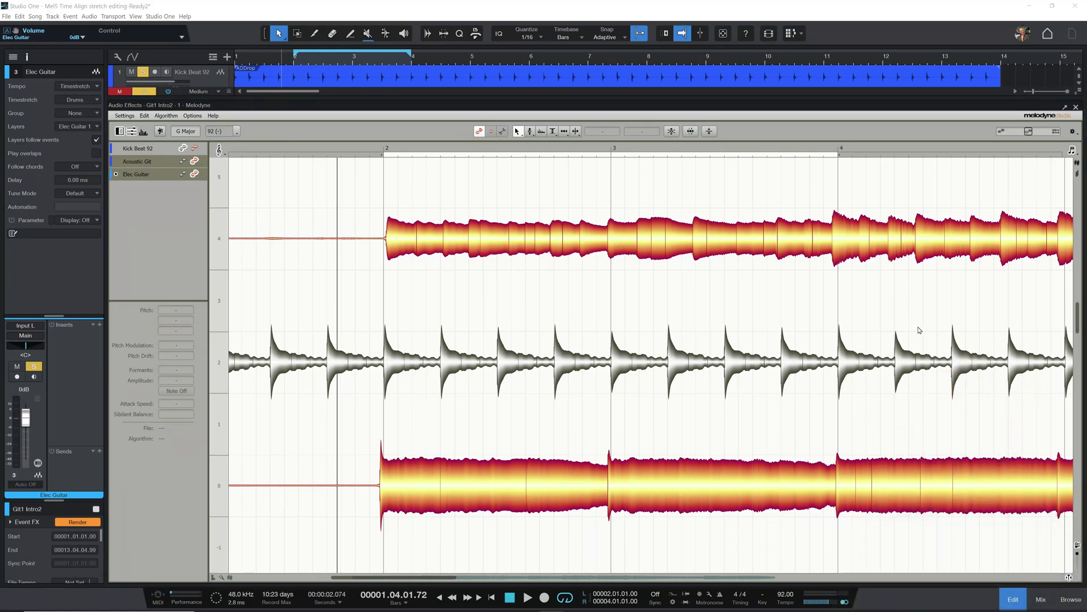
pyautogui.click(1077, 546)
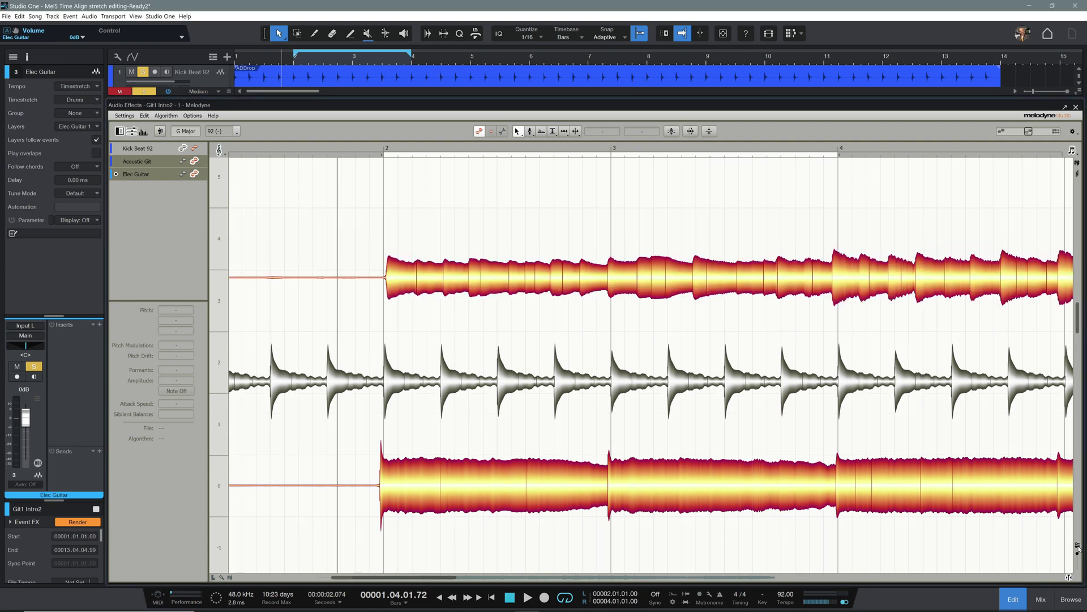
pyautogui.click(1077, 546)
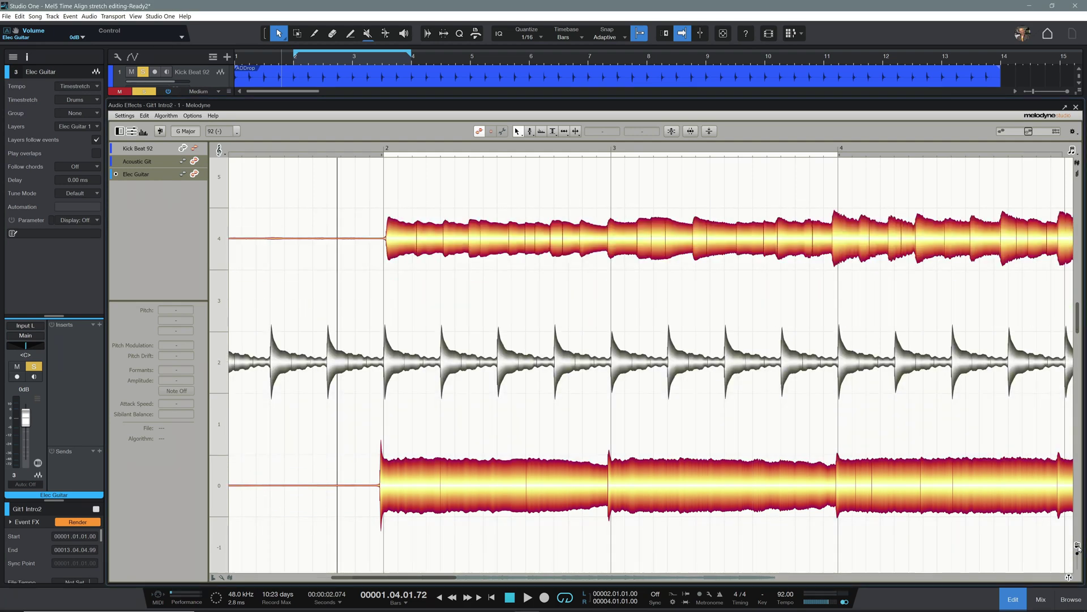
pyautogui.moveTo(1078, 555)
pyautogui.mouseDown()
pyautogui.moveTo(1077, 578)
pyautogui.moveTo(1069, 535)
pyautogui.moveTo(1078, 574)
pyautogui.moveTo(1076, 541)
pyautogui.mouseUp()
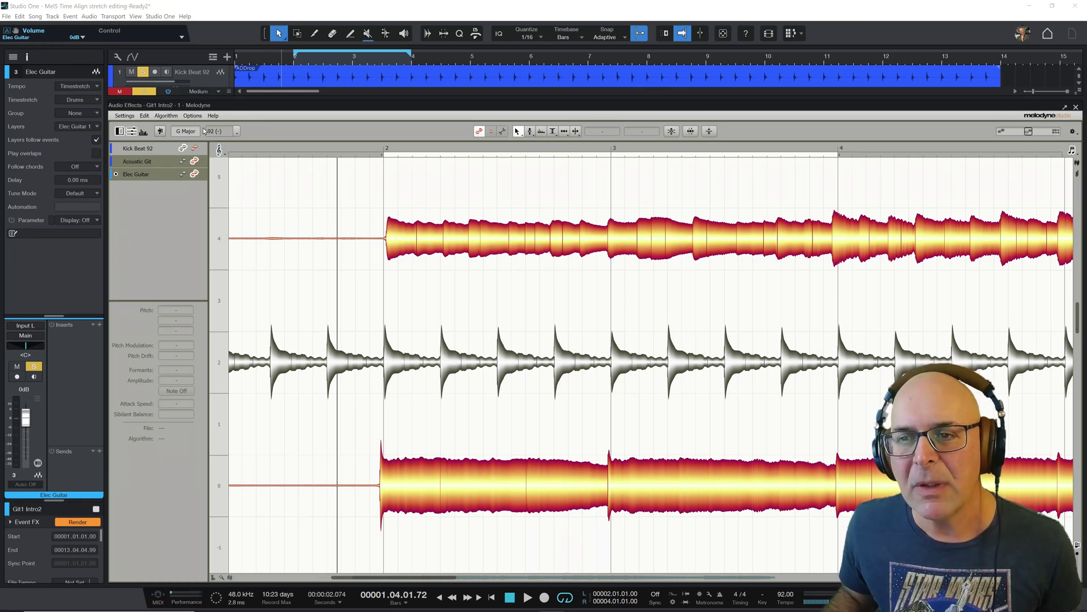
# Confirm the detected 60 BPM - 93 BPM as the guitars' file tempo
pyautogui.click(236, 131)
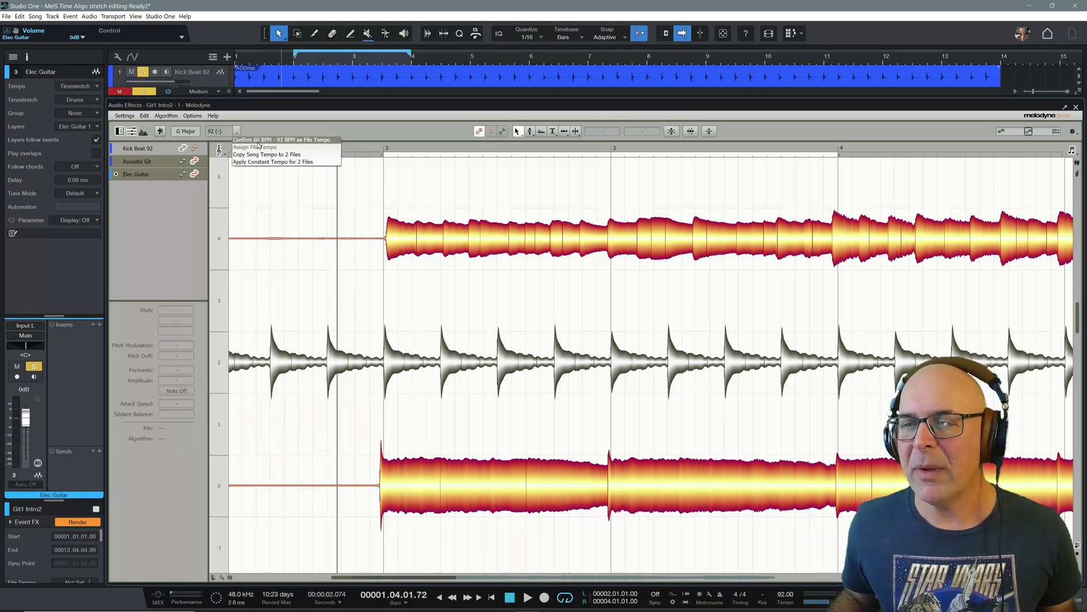
pyautogui.click(258, 163)
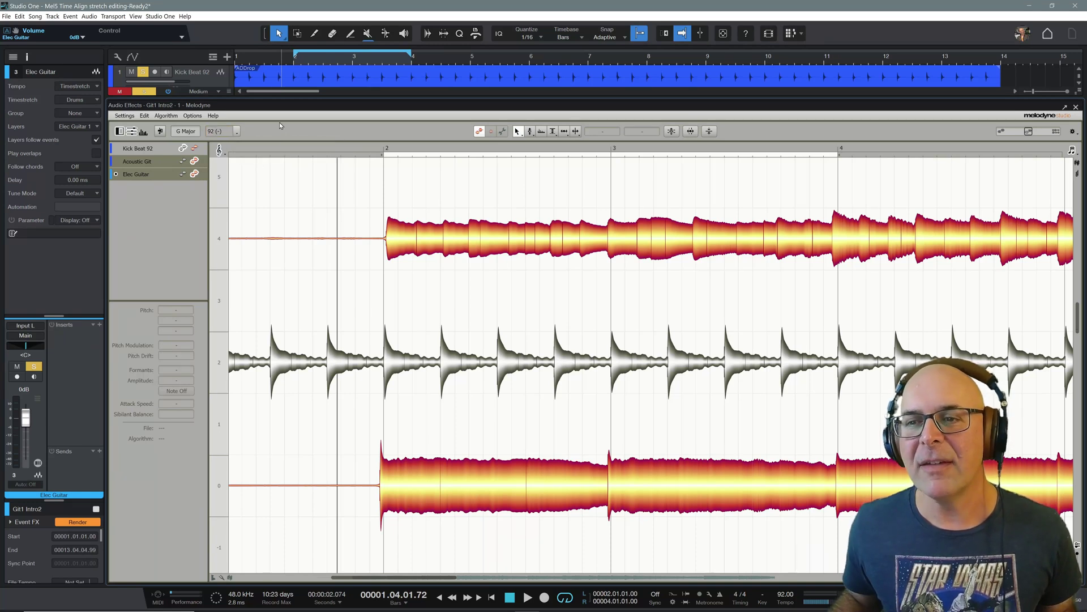
pyautogui.click(236, 131)
pyautogui.click(261, 141)
pyautogui.click(237, 132)
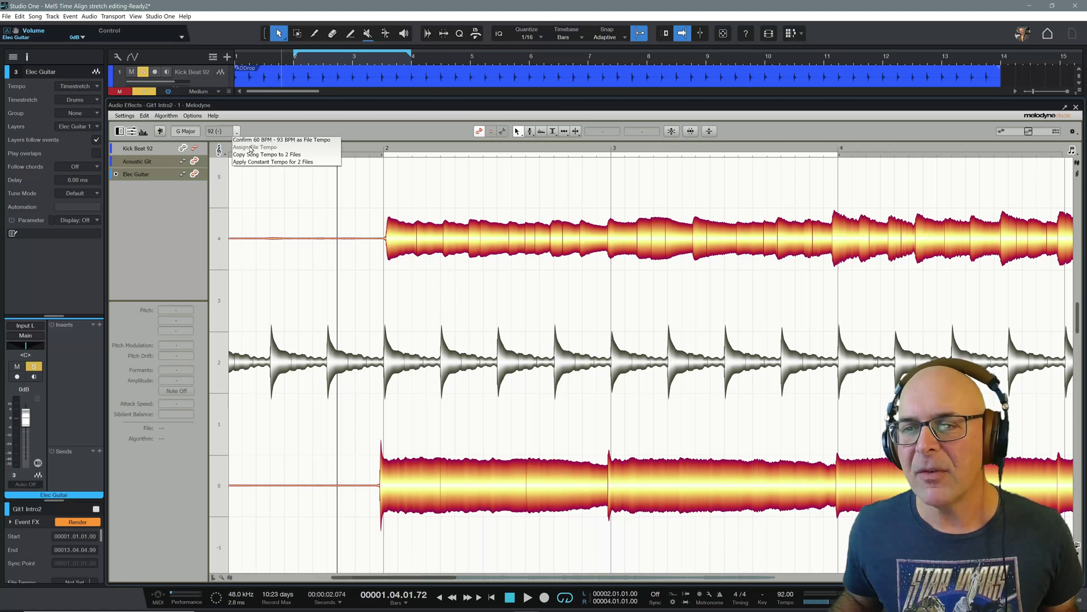
pyautogui.click(294, 142)
# Try Copy Song Tempo to 2 Files, then undo it with Edit > Undo
pyautogui.click(238, 132)
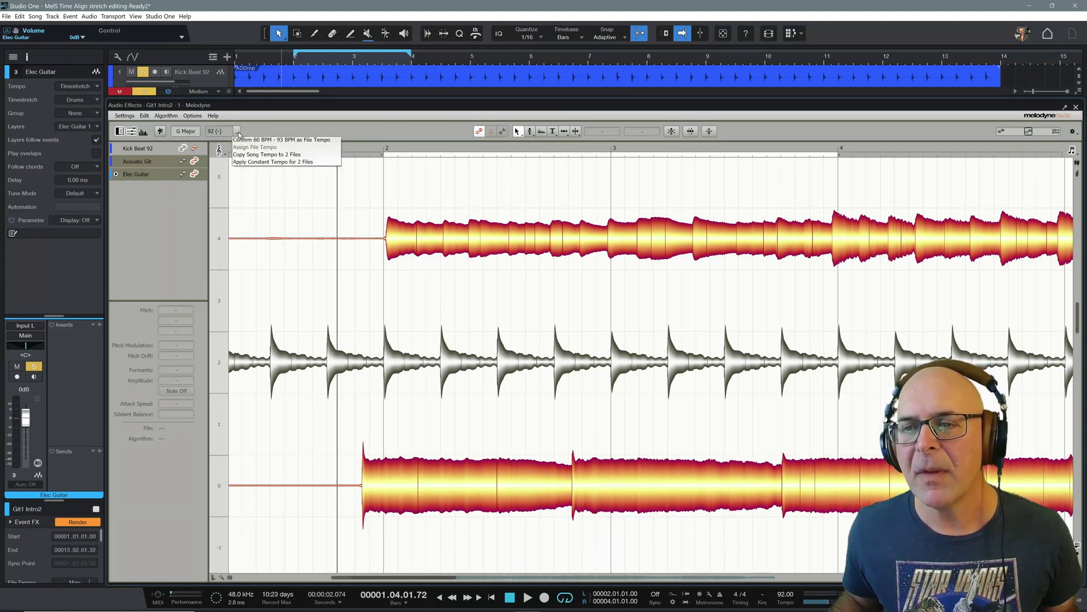
pyautogui.click(262, 154)
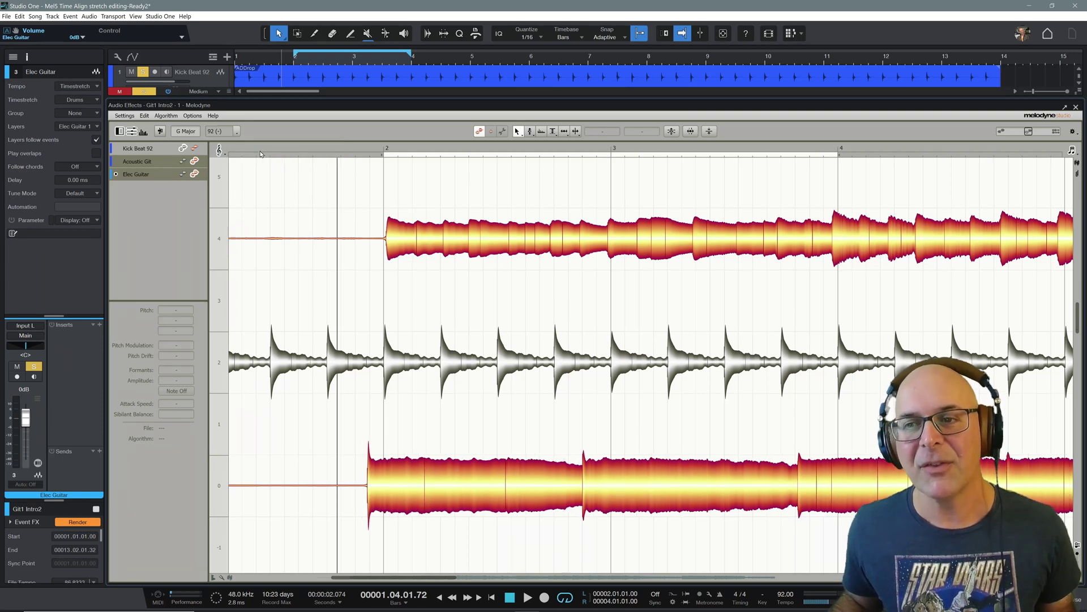
pyautogui.click(145, 116)
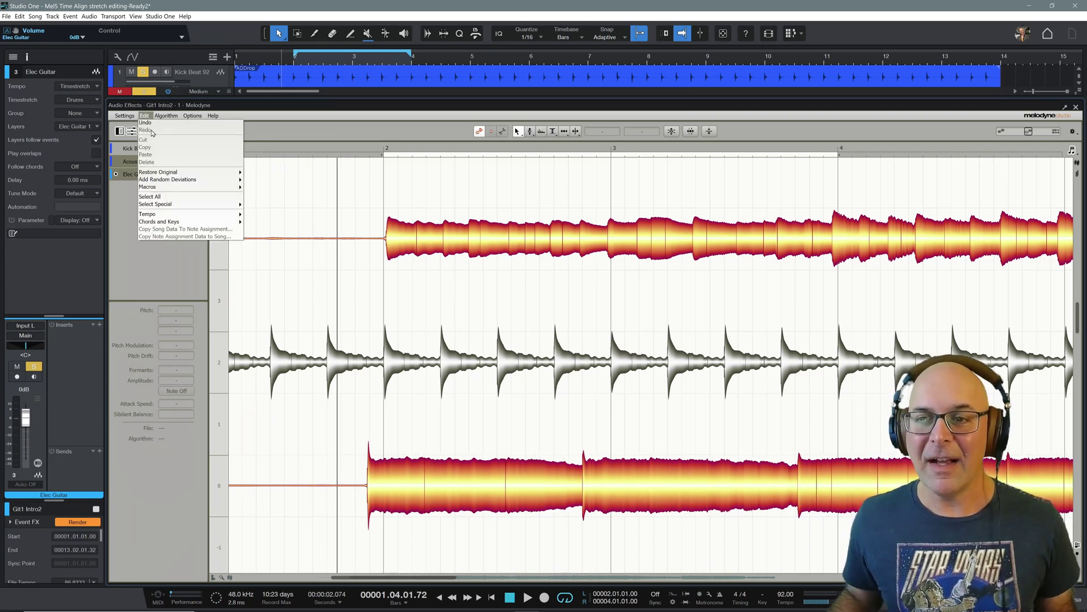
pyautogui.click(155, 124)
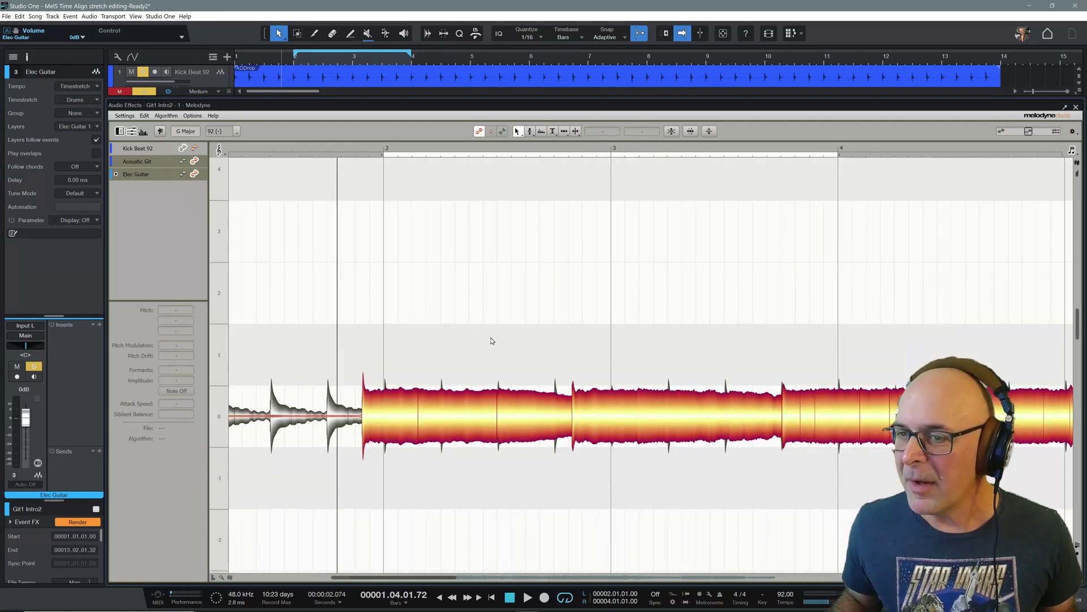
# Turn off Elec Guitar's link icon and turn on Acoustic Git's to show it beside the kick
pyautogui.scroll(-3, 490, 340)
pyautogui.scroll(-2, 490, 340)
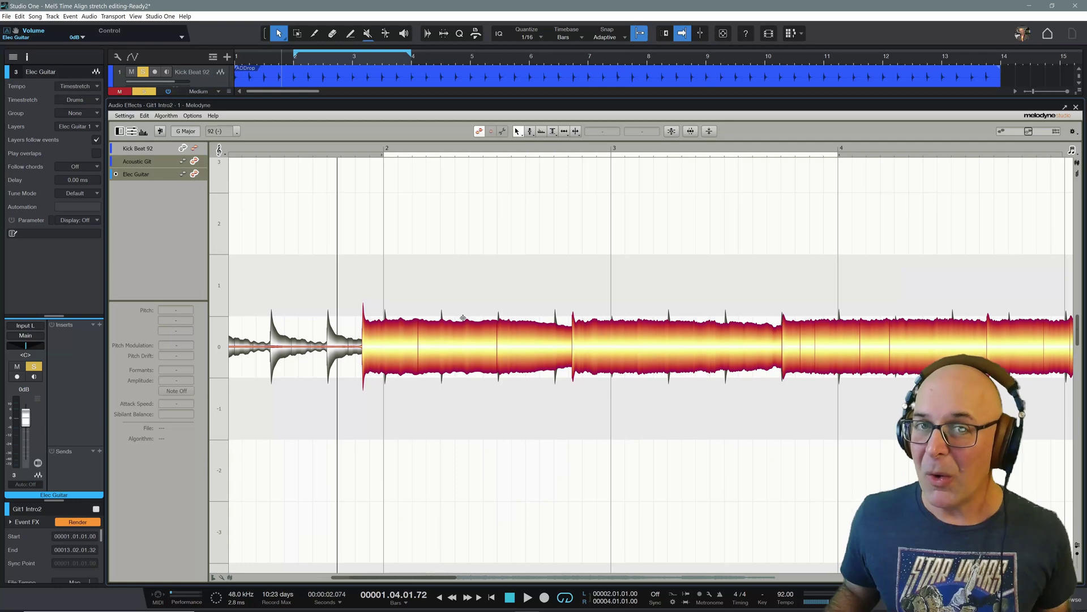
pyautogui.click(194, 174)
pyautogui.click(195, 162)
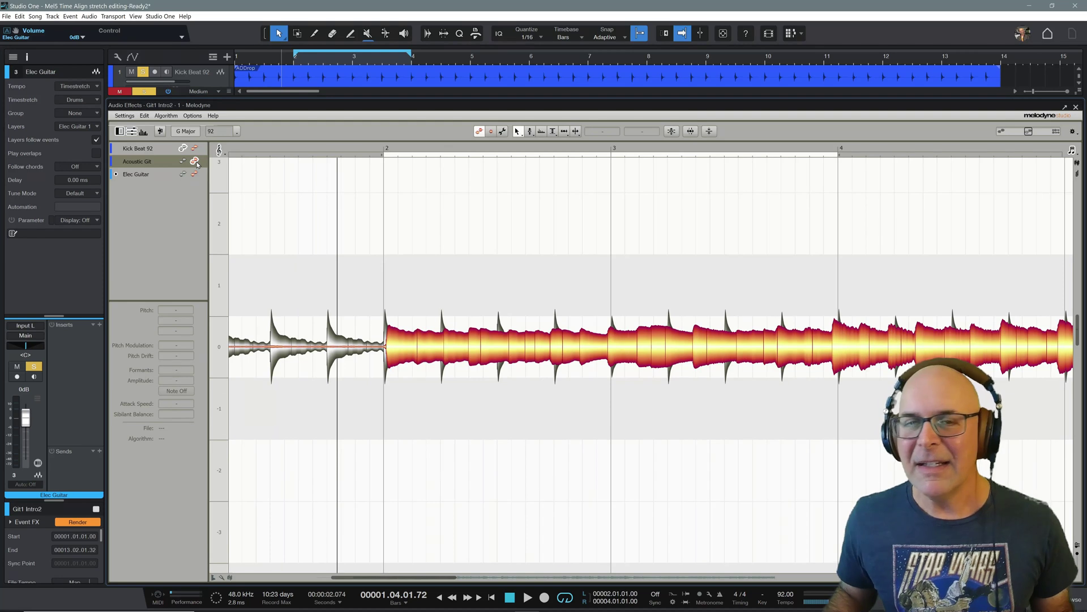